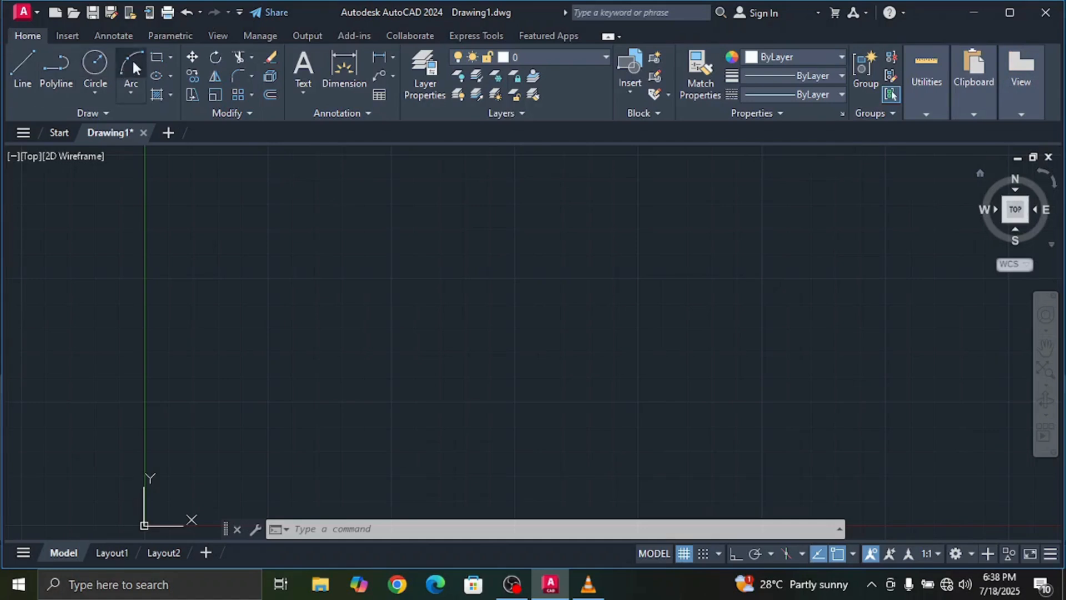
pyautogui.click(67, 35)
pyautogui.click(112, 38)
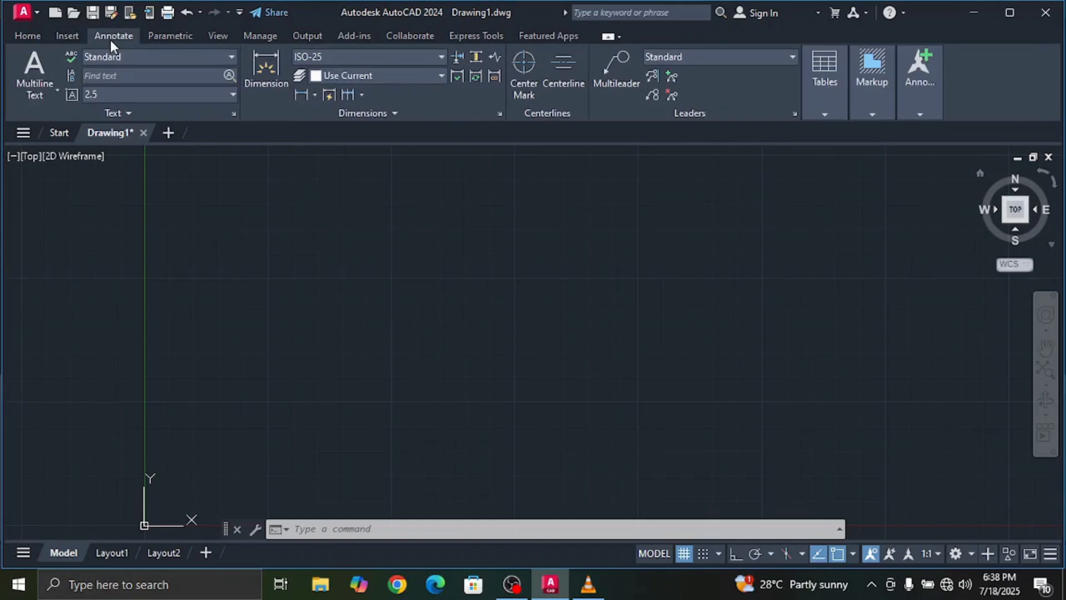
pyautogui.click(166, 37)
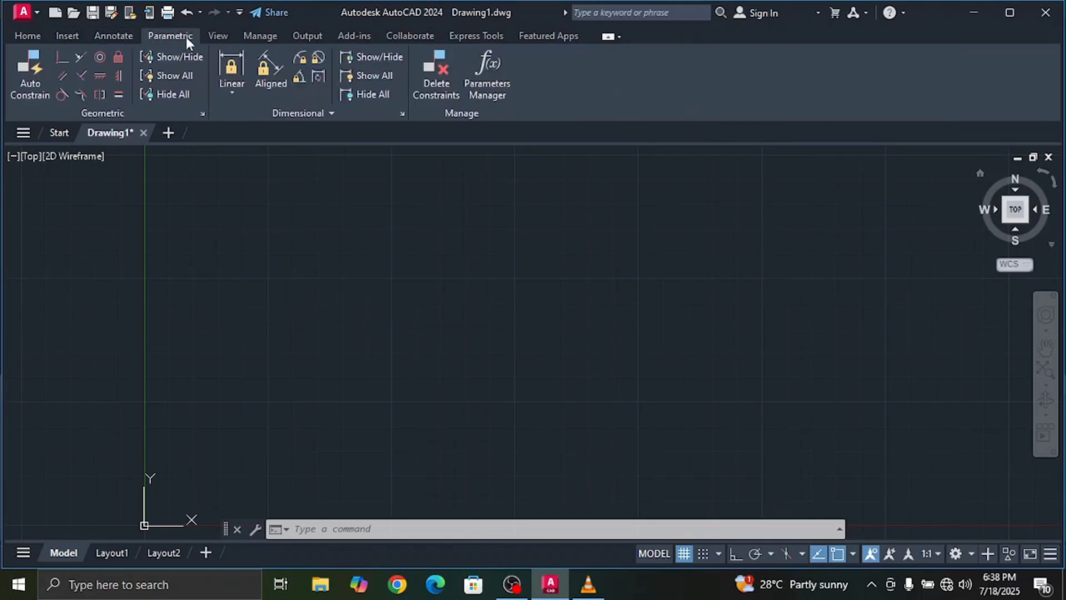
pyautogui.click(216, 38)
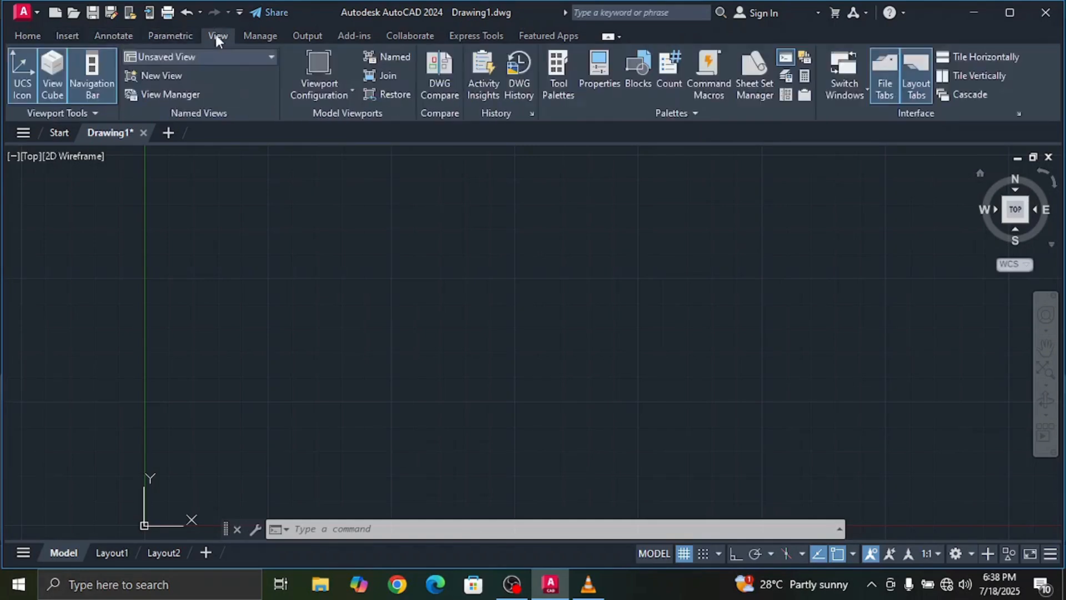
pyautogui.click(17, 35)
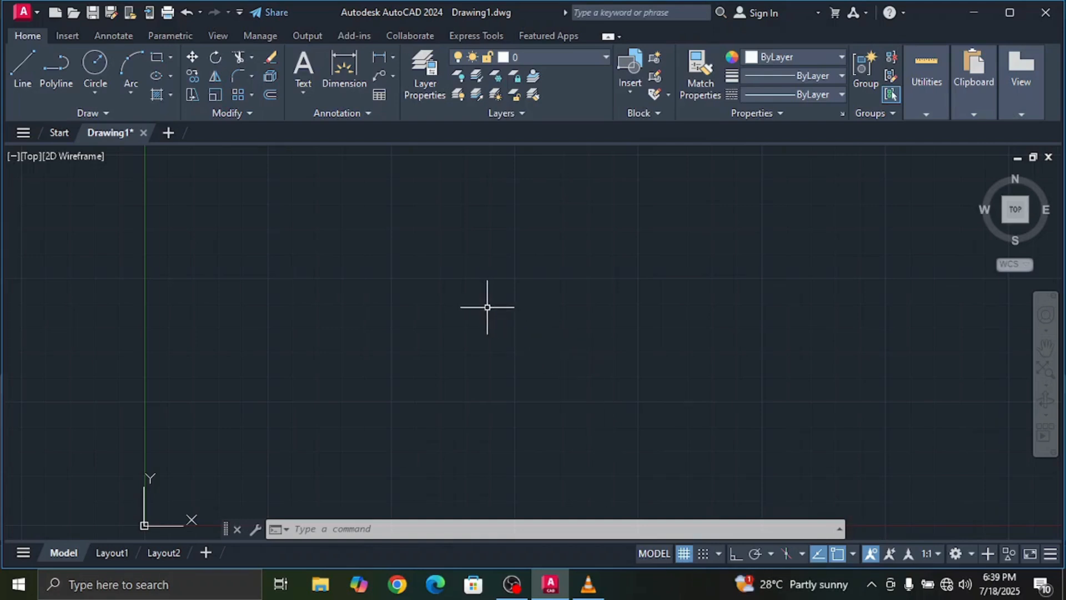
# Open the drawing units settings and set the insertion scale to Millimeters
pyautogui.write('UN')
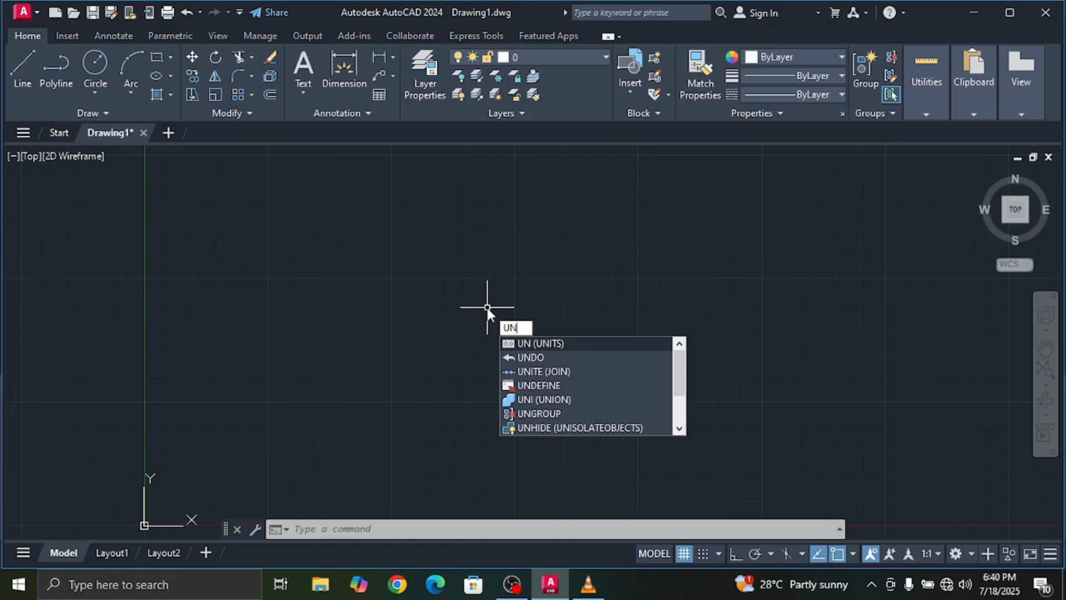
pyautogui.press('Return')
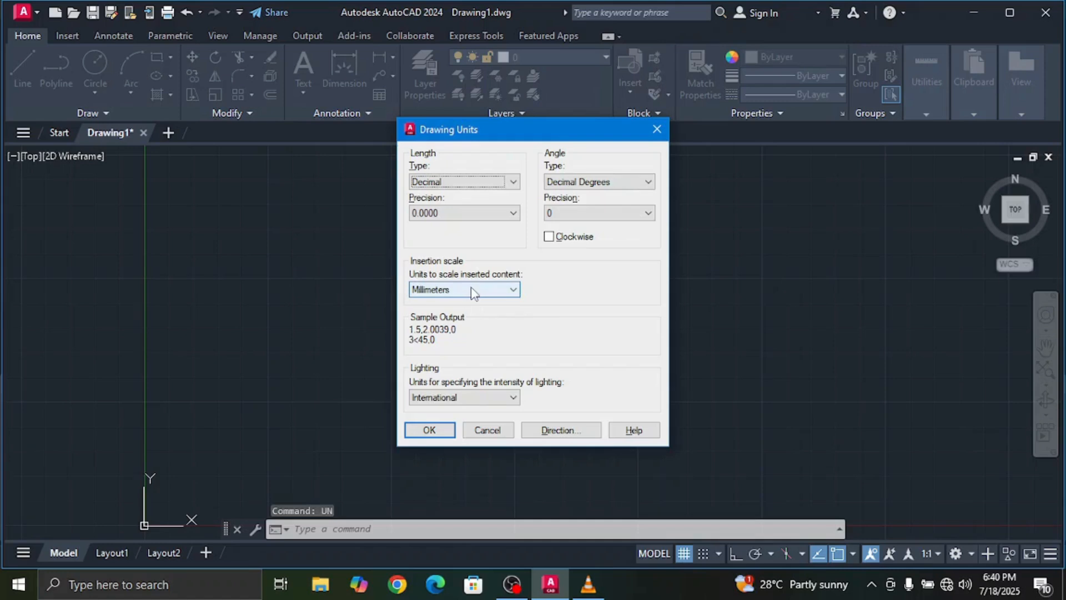
pyautogui.moveTo(474, 293)
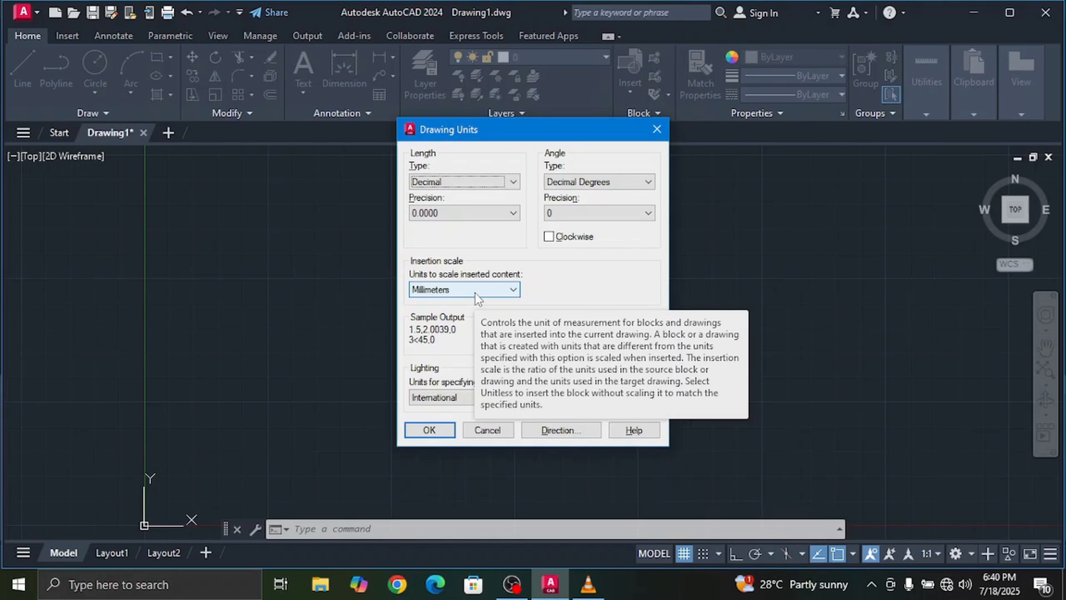
pyautogui.click(476, 291)
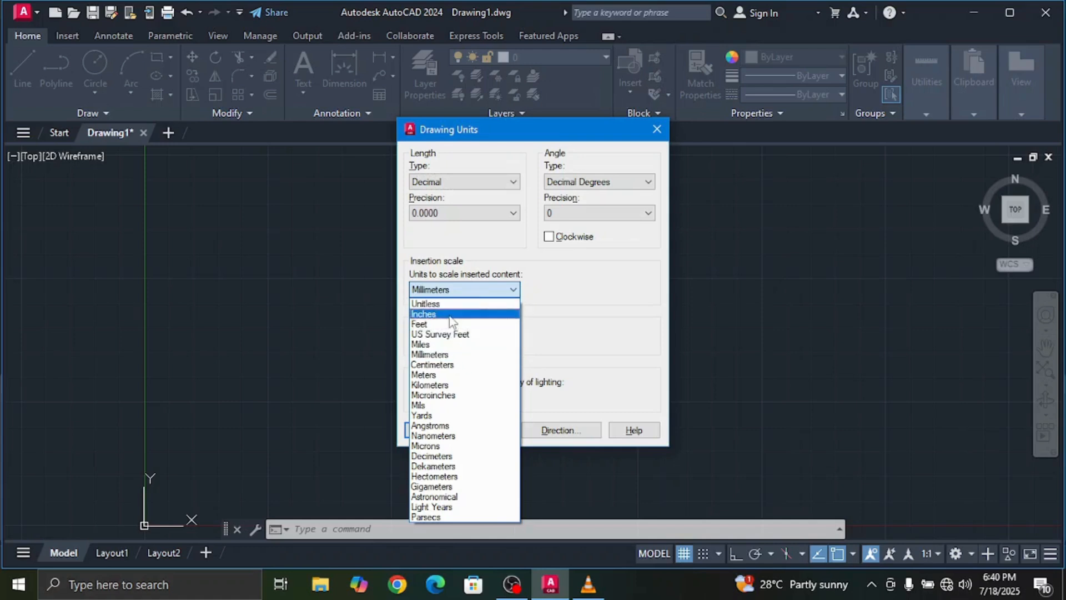
pyautogui.click(453, 355)
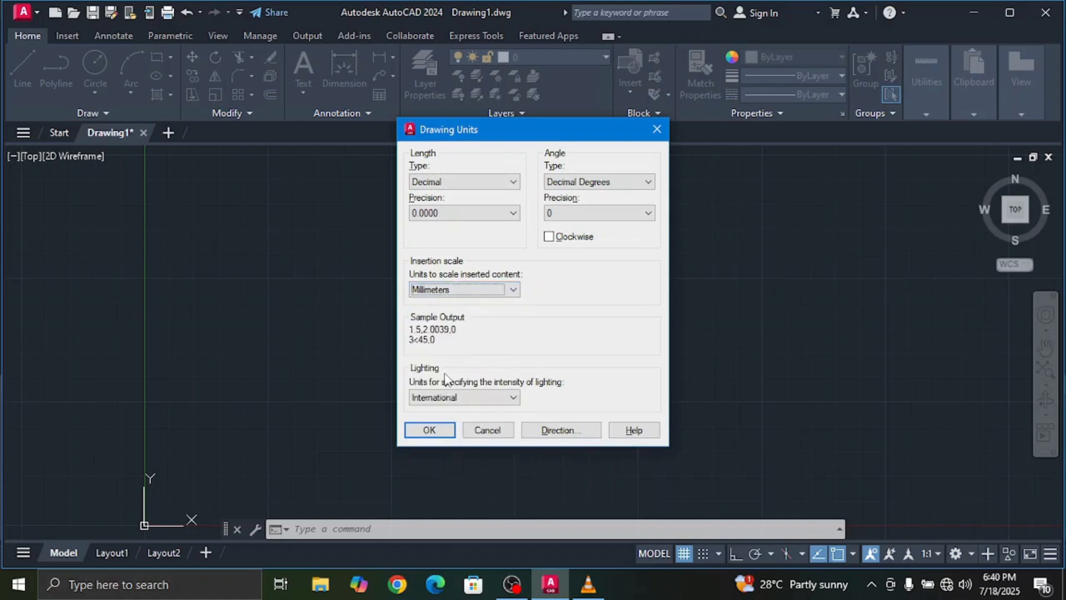
pyautogui.click(429, 431)
pyautogui.click(438, 428)
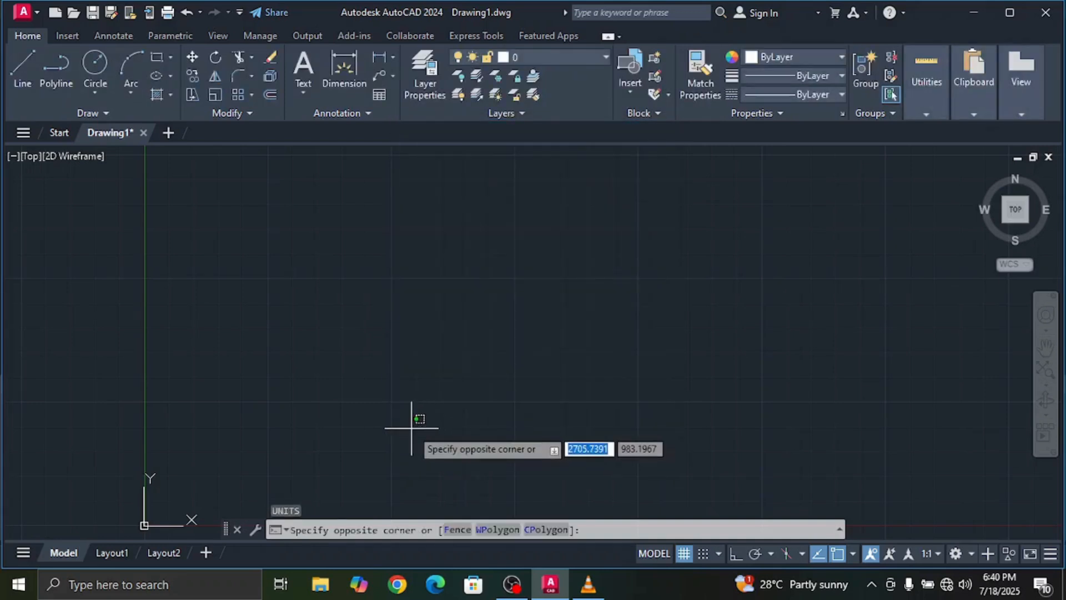
pyautogui.press('Escape')
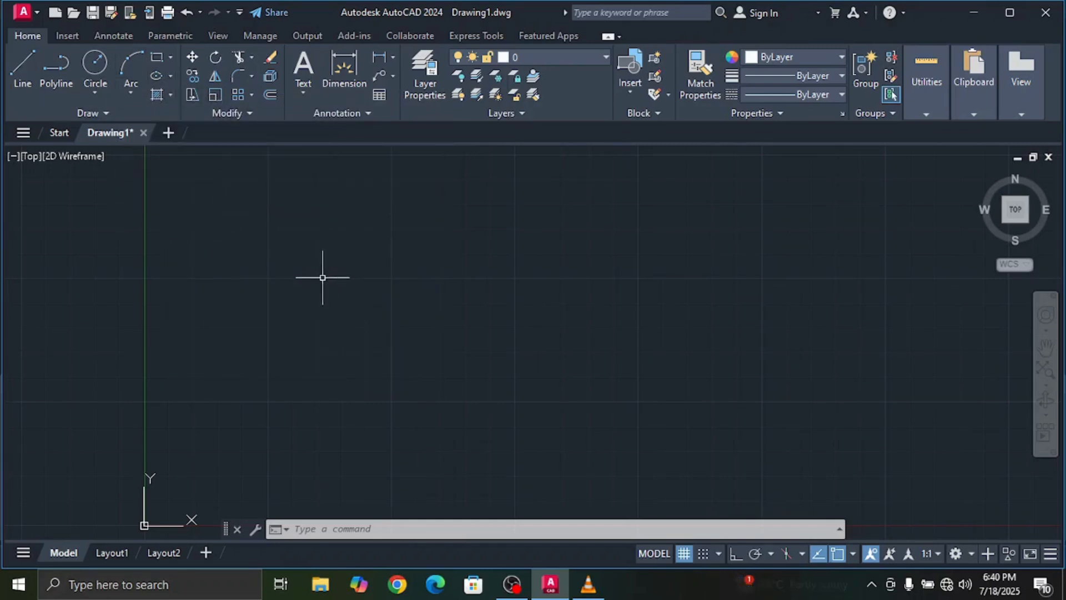
# Draw a single horizontal line across the middle of the drawing area with Ortho mode turned on
pyautogui.write('L')
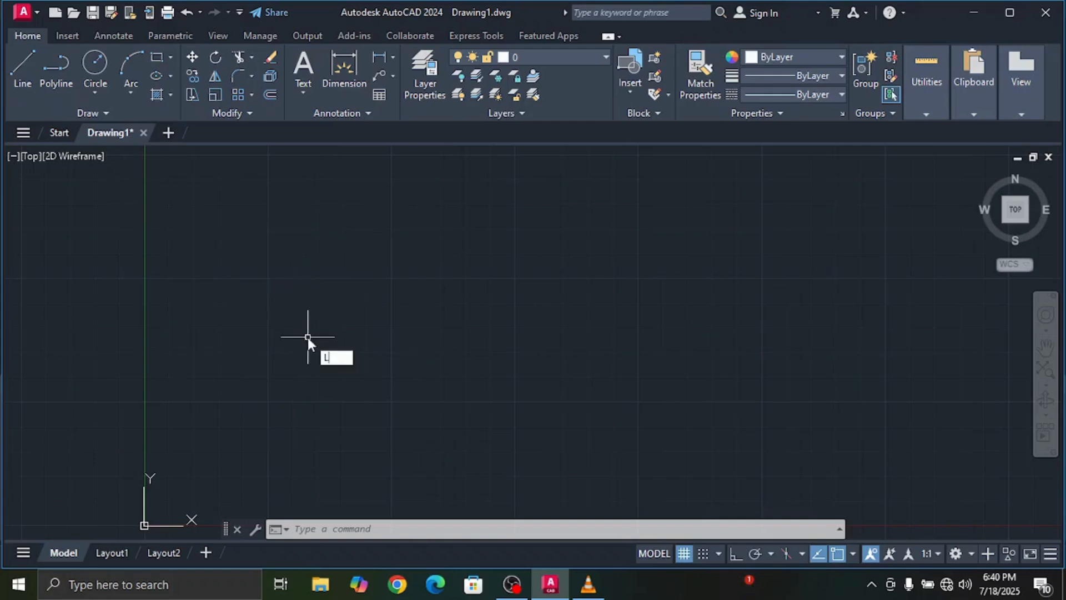
pyautogui.press('Return')
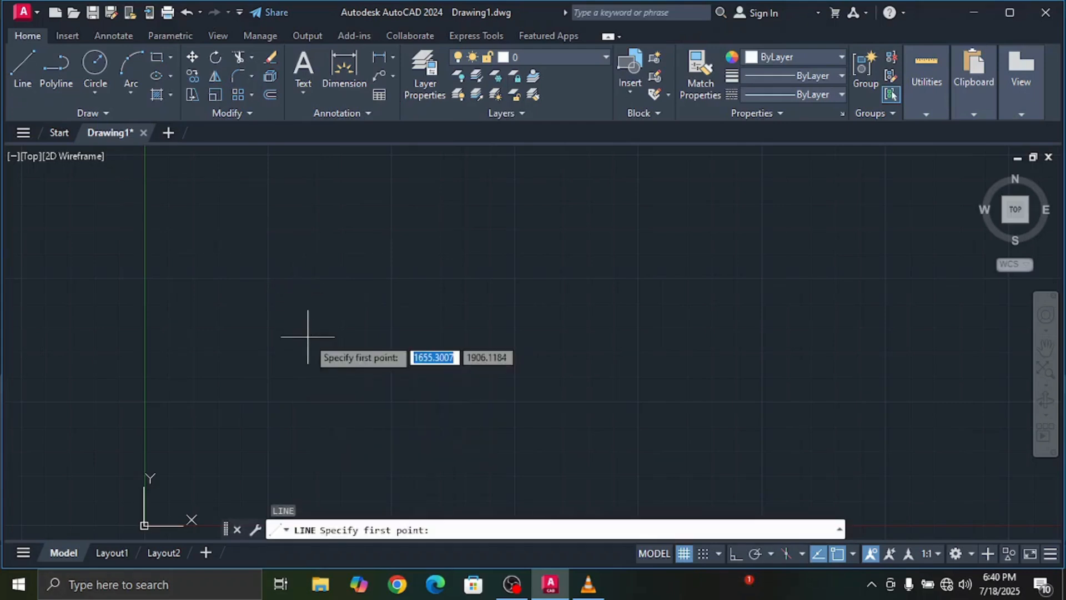
pyautogui.click(256, 290)
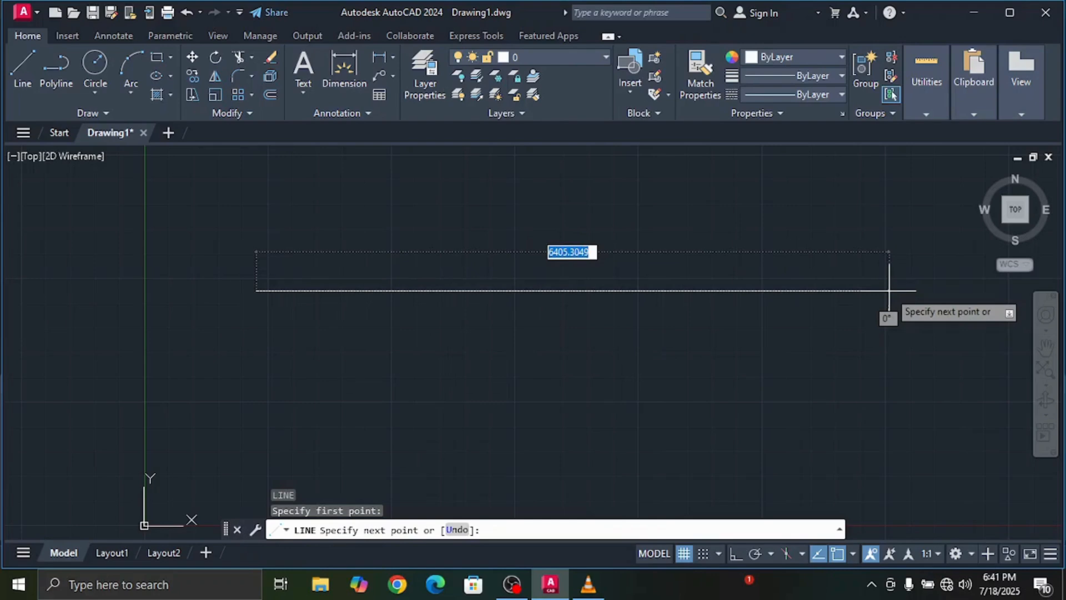
pyautogui.click(734, 552)
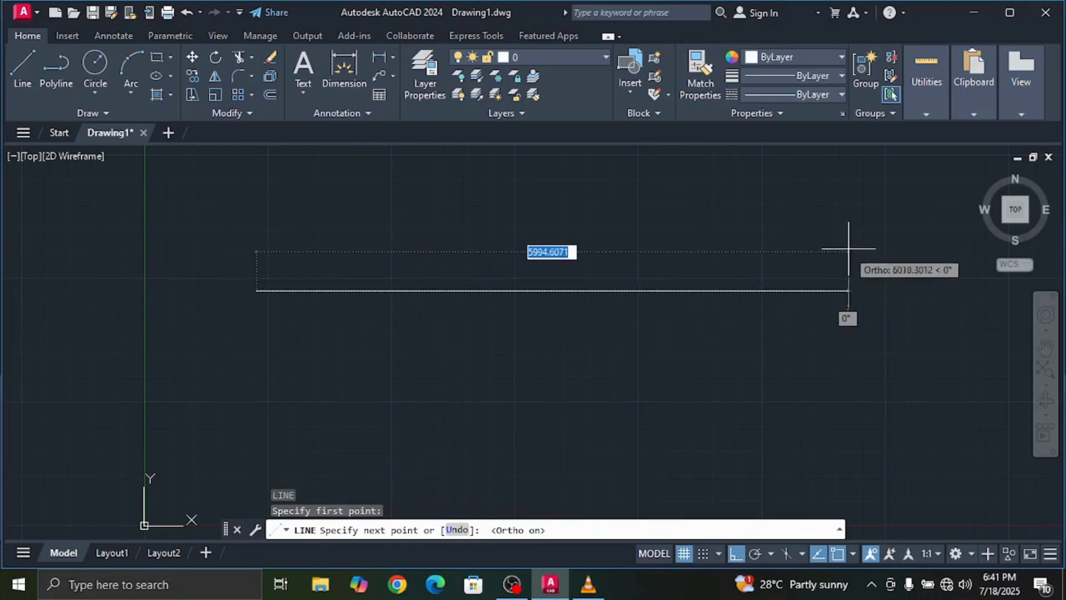
pyautogui.click(822, 265)
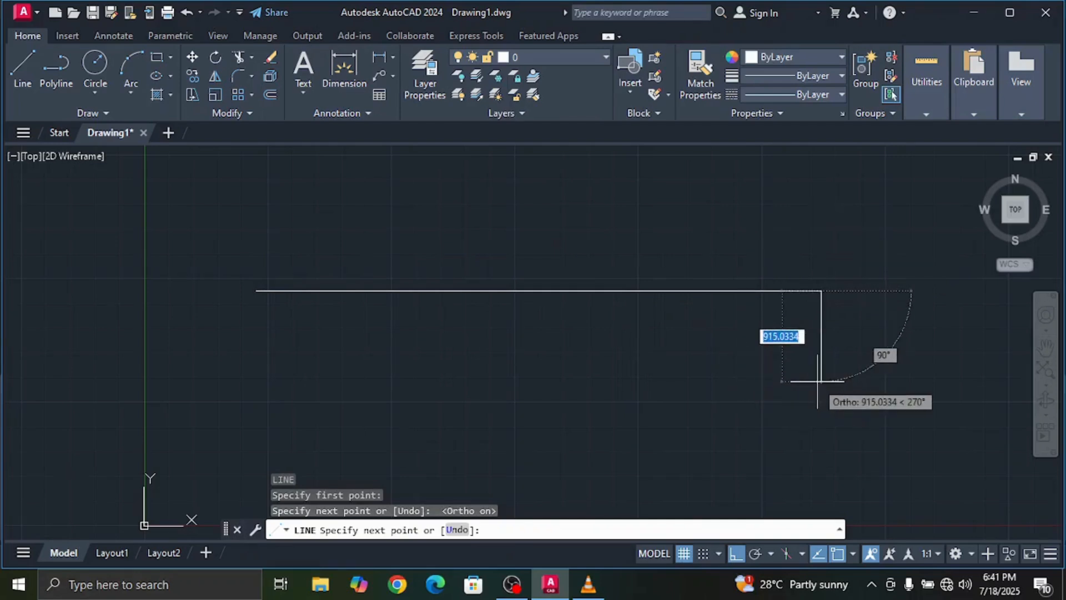
pyautogui.press('Escape')
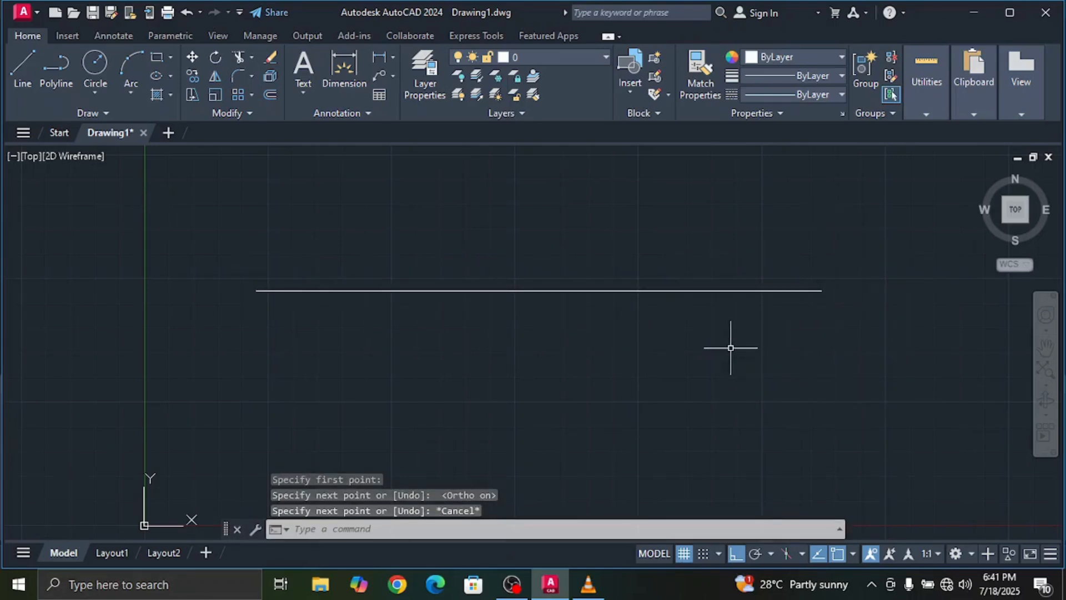
# Draw a freehand-sized circle by center and radius in the empty space to the right of the horizontal line
pyautogui.scroll(-4, 716, 351)
pyautogui.moveTo(695, 350)
pyautogui.mouseDown(button='middle')
pyautogui.moveTo(565, 361)
pyautogui.moveTo(255, 326)
pyautogui.mouseUp(button='middle')
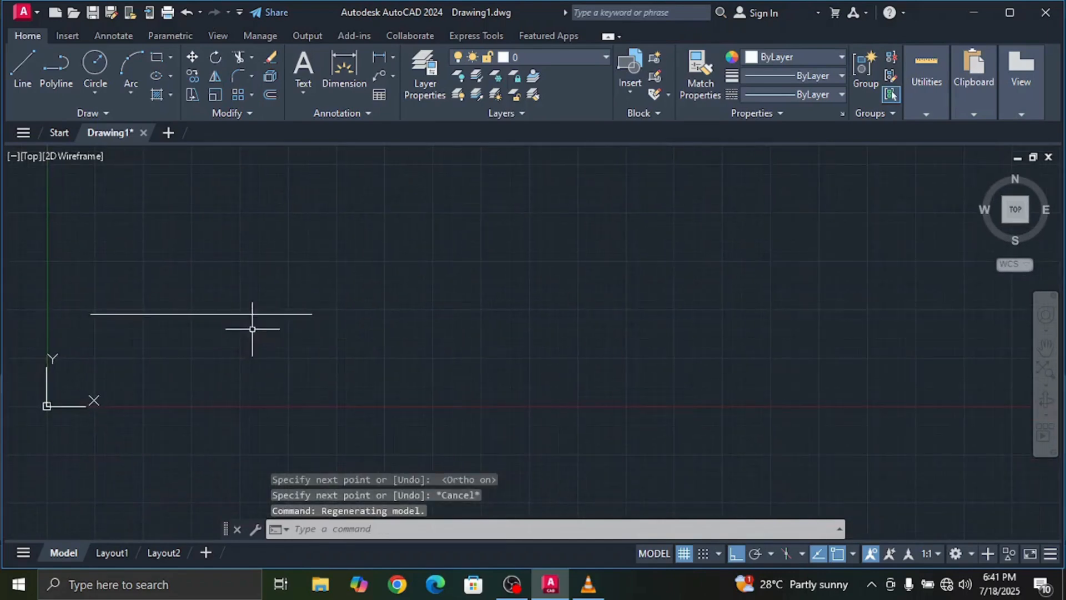
pyautogui.scroll(4, 389, 278)
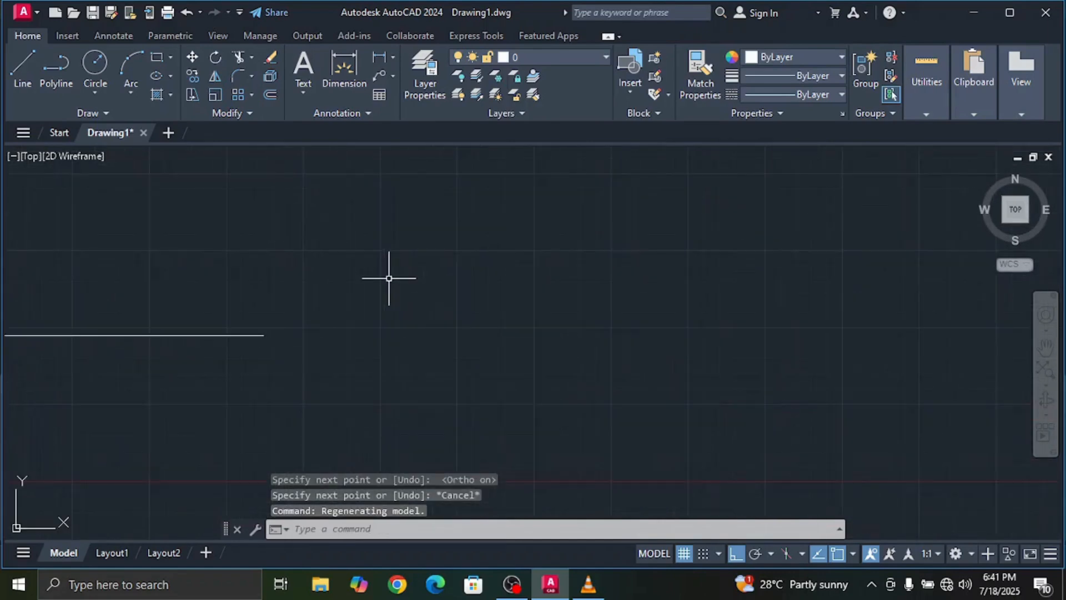
pyautogui.click(94, 97)
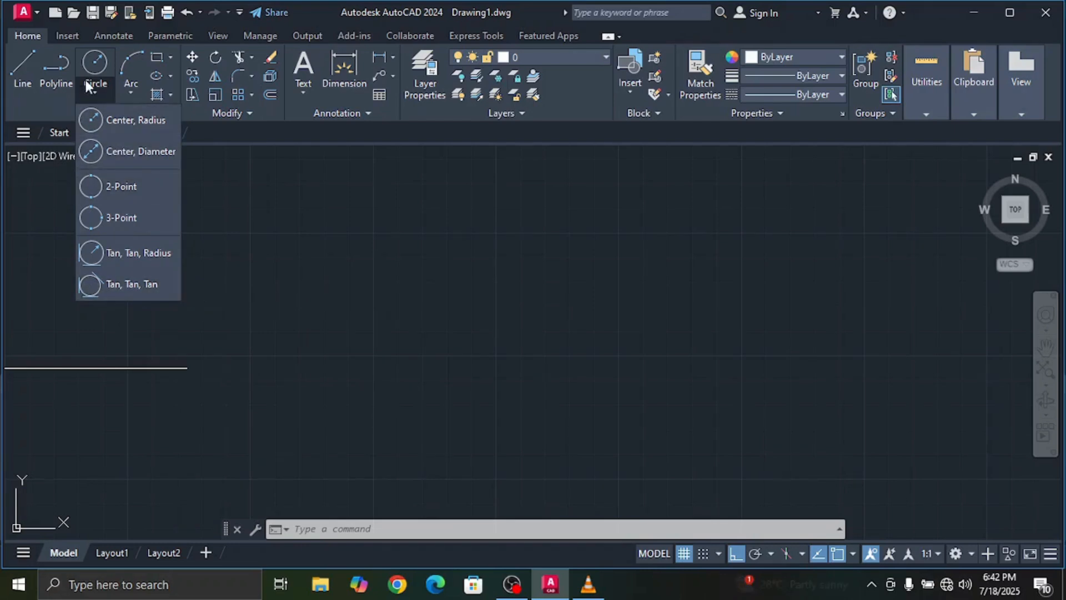
pyautogui.click(144, 119)
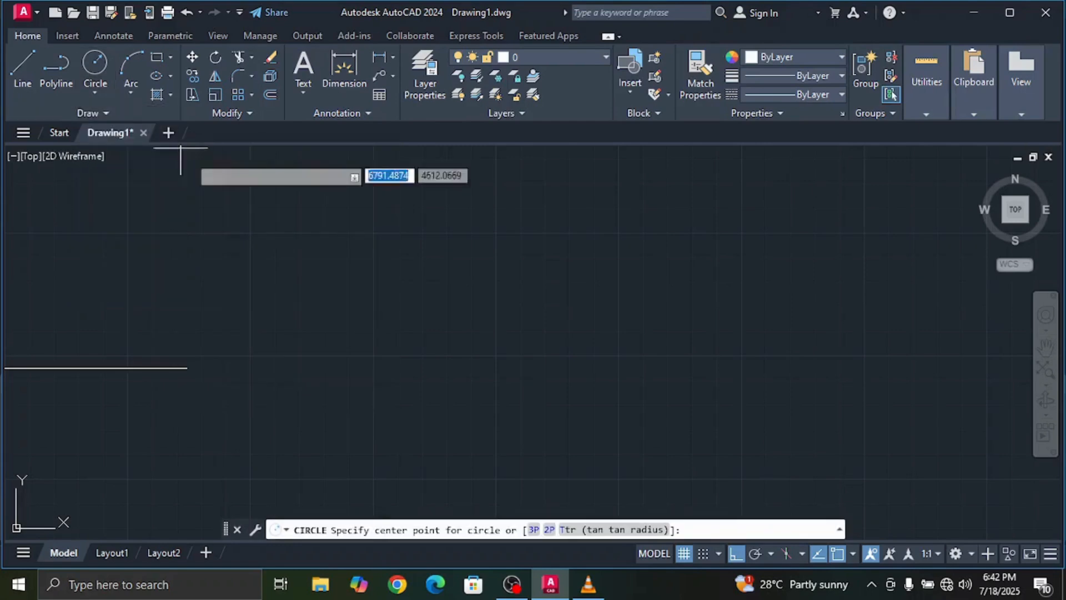
pyautogui.click(478, 264)
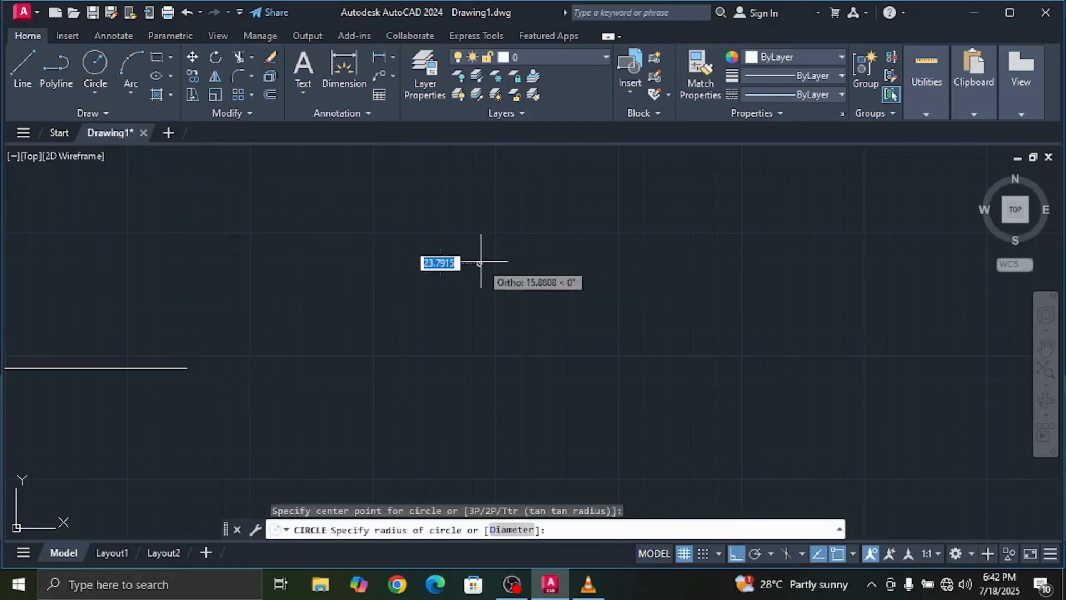
pyautogui.click(587, 329)
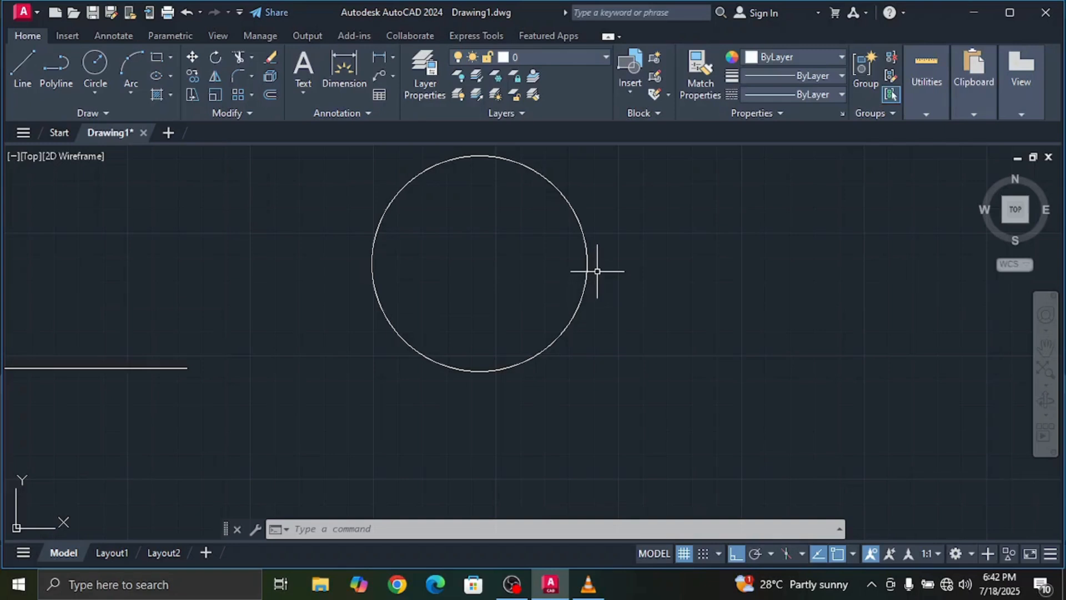
pyautogui.scroll(-2, 524, 255)
pyautogui.scroll(2, 521, 255)
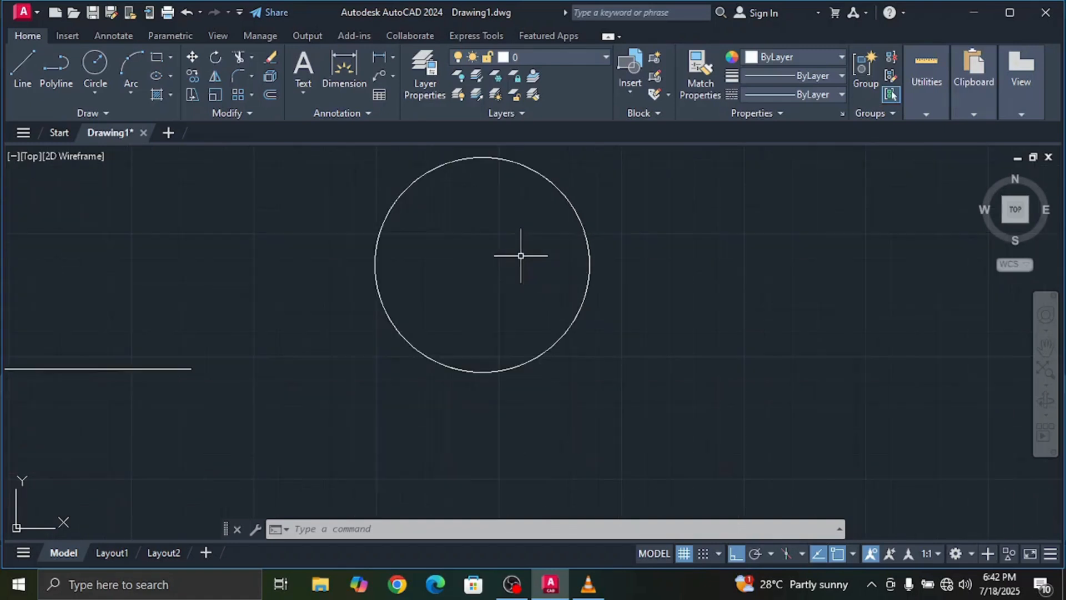
pyautogui.scroll(2, 520, 255)
pyautogui.scroll(-5, 520, 255)
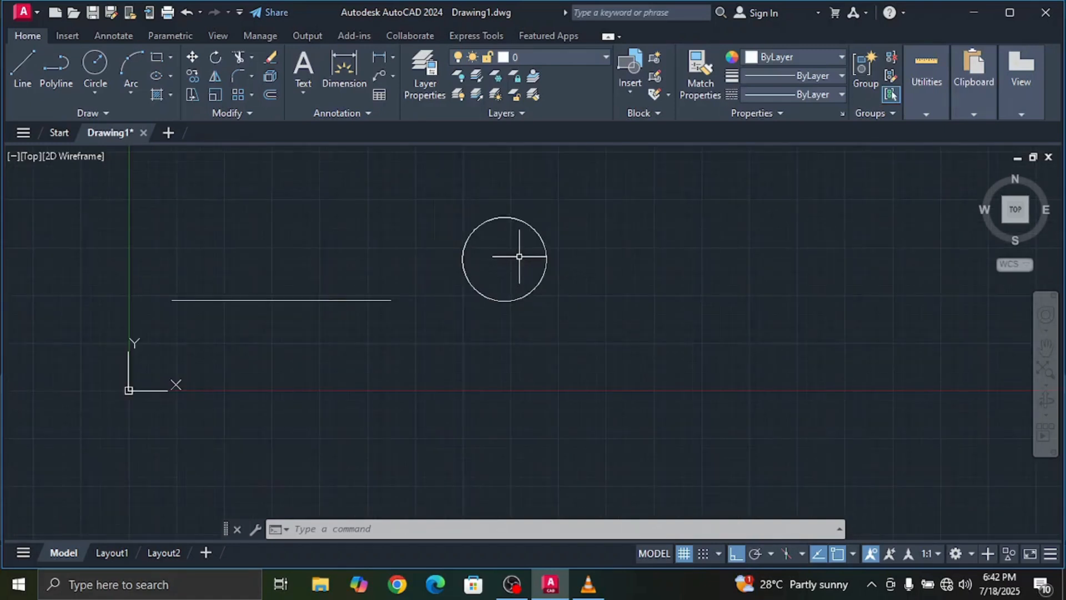
pyautogui.scroll(1, 520, 254)
pyautogui.scroll(2, 522, 253)
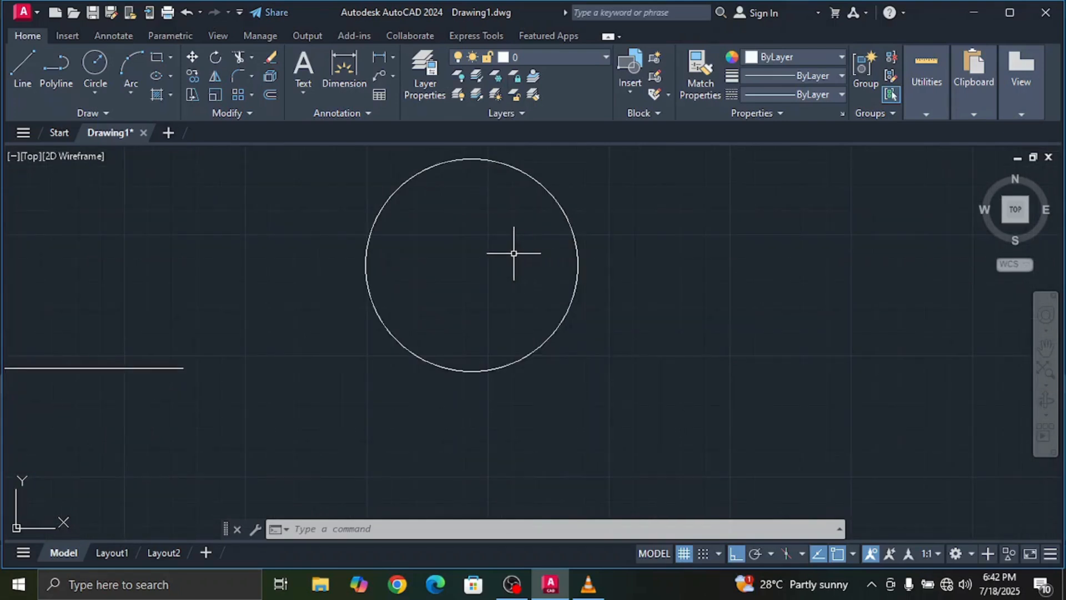
pyautogui.moveTo(511, 253)
pyautogui.mouseDown(button='middle')
pyautogui.moveTo(728, 374)
pyautogui.moveTo(442, 308)
pyautogui.moveTo(474, 329)
pyautogui.moveTo(616, 331)
pyautogui.moveTo(482, 331)
pyautogui.mouseUp(button='middle')
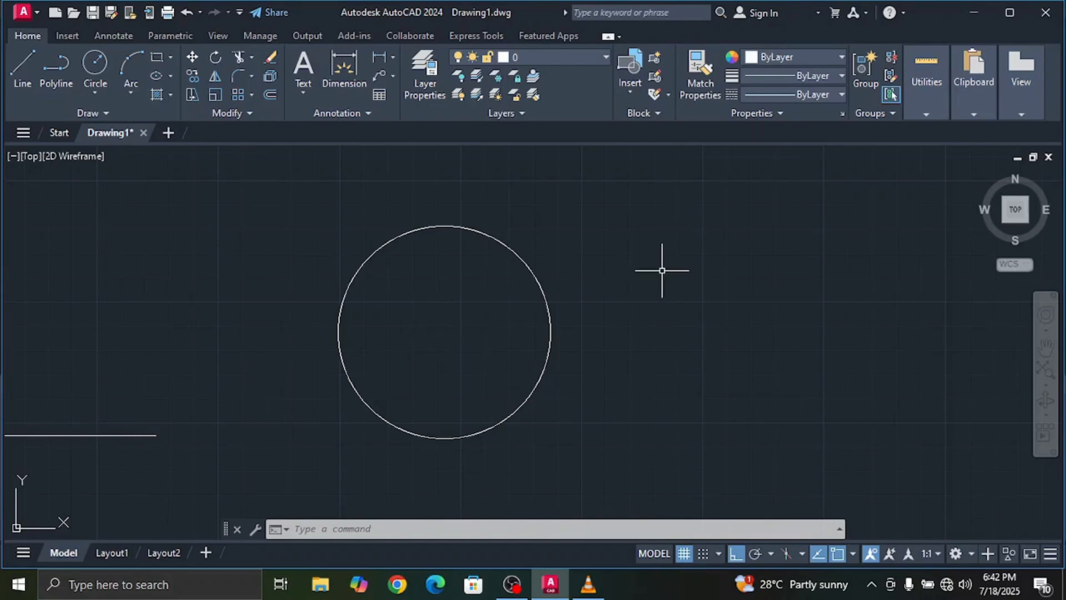
# Draw a rectangle 70 mm wide and 50 mm high in the empty area to the right of the circle
pyautogui.moveTo(662, 269); pyautogui.dragTo(157, 269, button='middle')
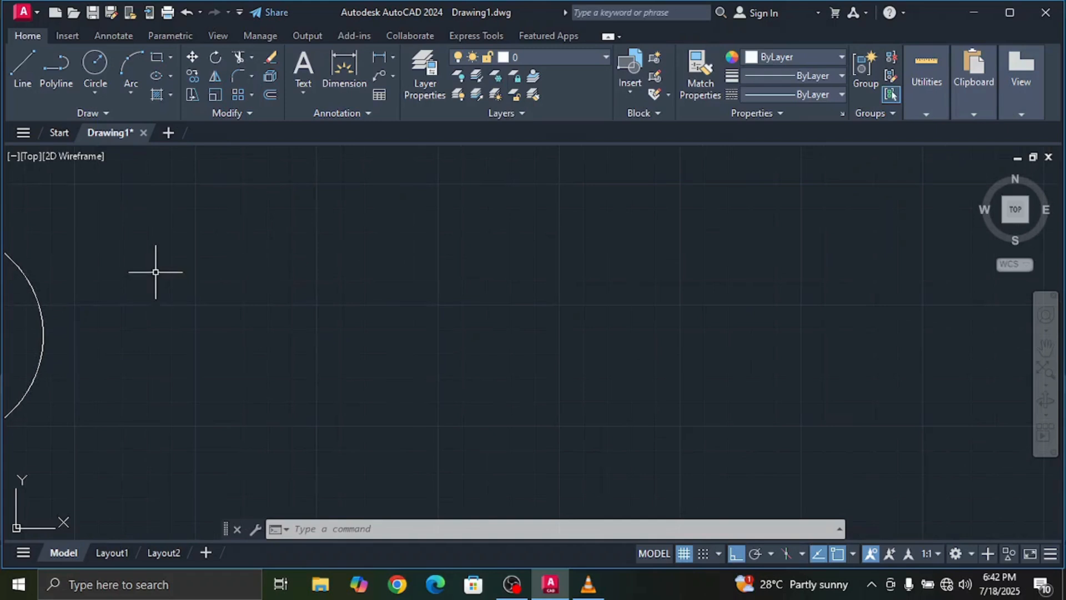
pyautogui.click(159, 55)
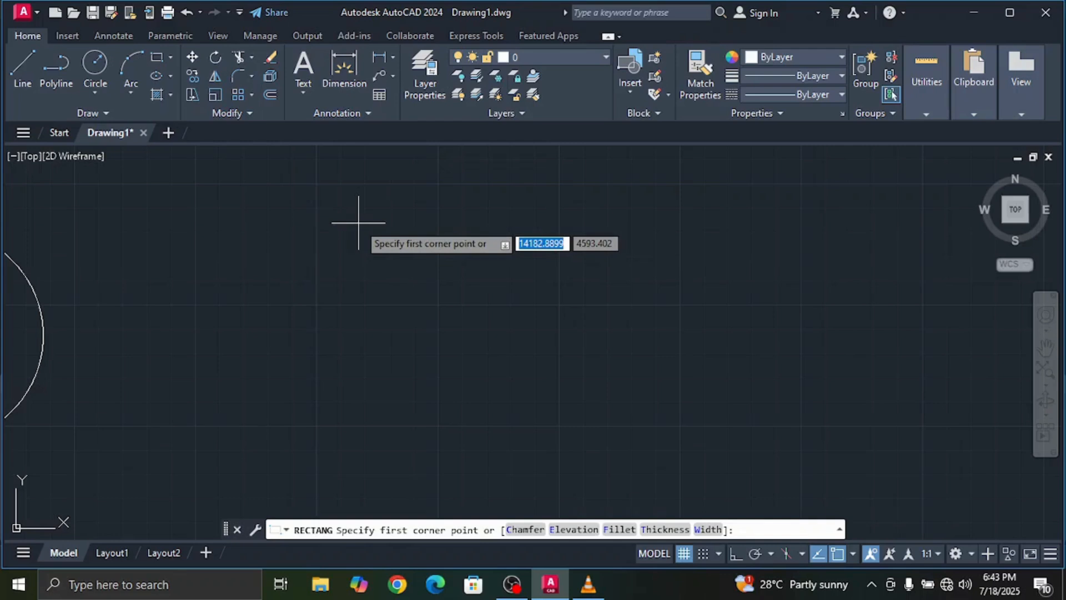
pyautogui.click(358, 223)
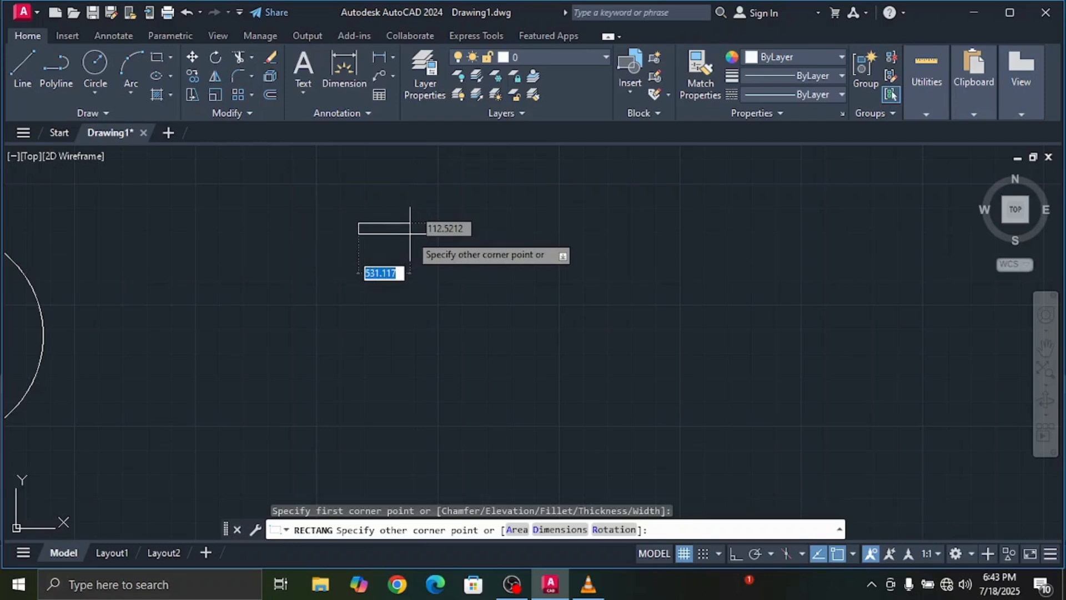
pyautogui.write('70')
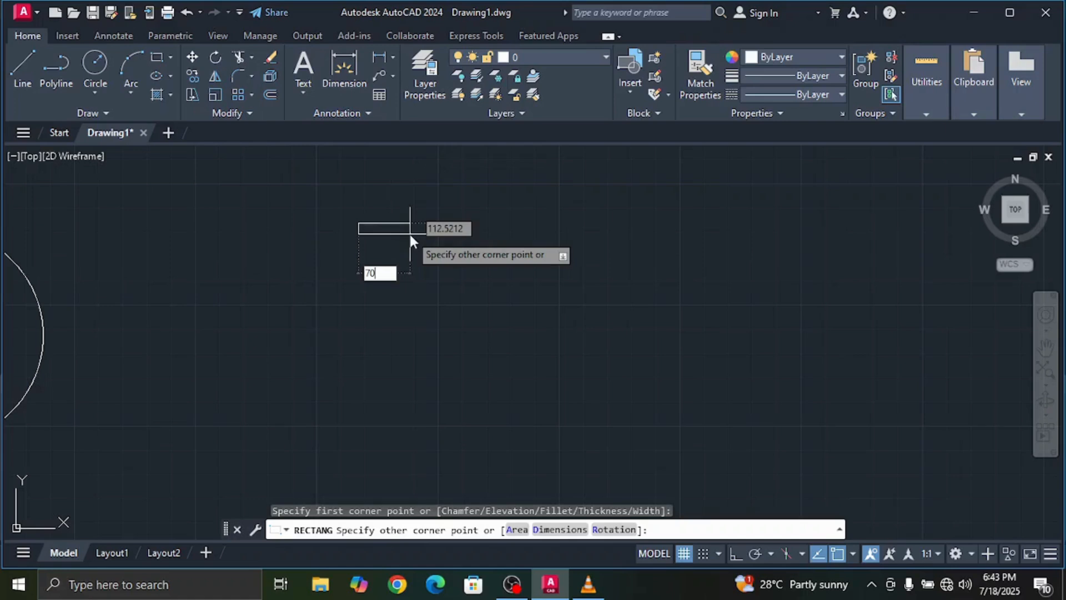
pyautogui.press('Tab')
pyautogui.write('70')
pyautogui.press('Tab')
pyautogui.press('Tab')
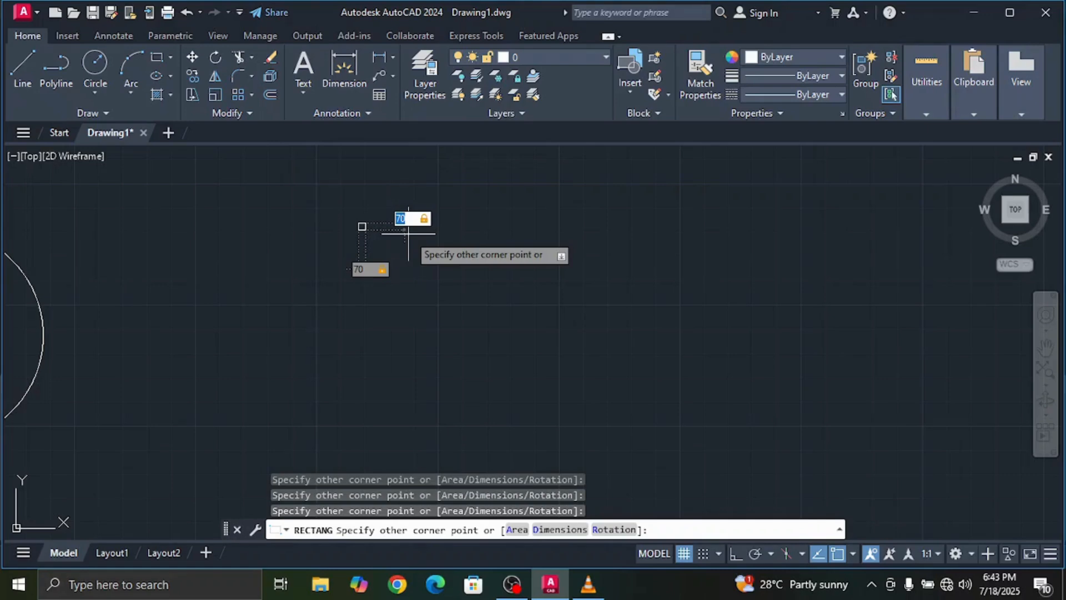
pyautogui.write('50')
pyautogui.press('Return')
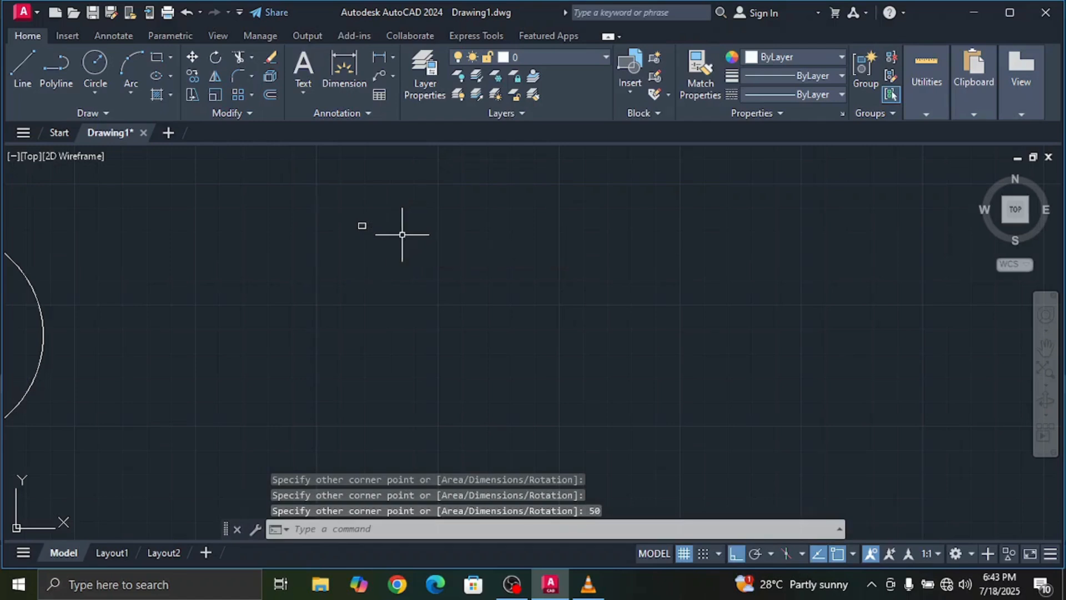
pyautogui.scroll(2, 353, 199)
pyautogui.scroll(3, 383, 216)
pyautogui.scroll(2, 401, 349)
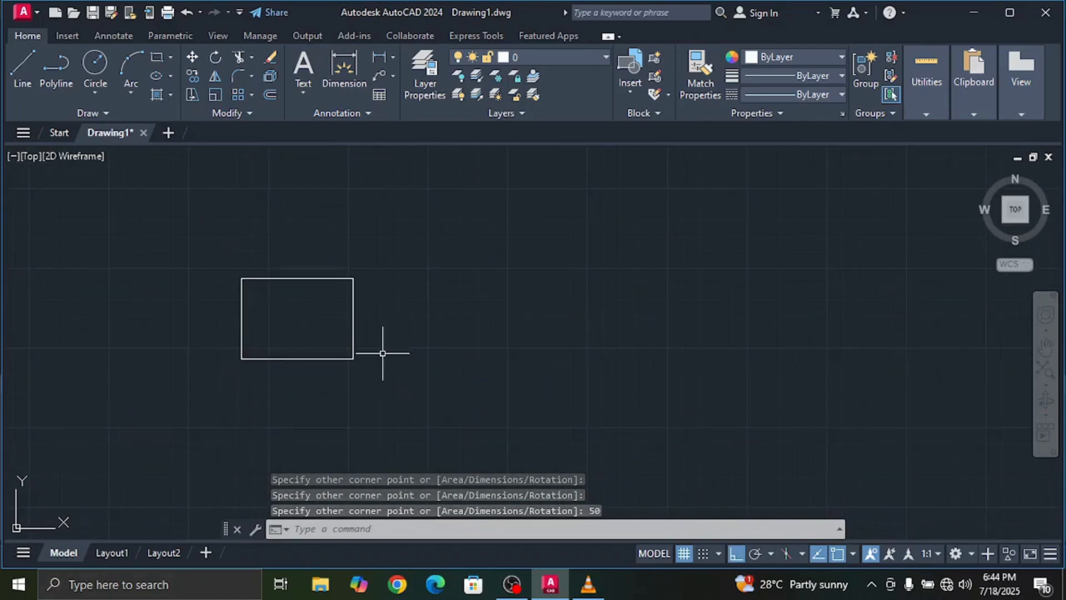
pyautogui.moveTo(380, 352); pyautogui.dragTo(767, 342, button='middle')
pyautogui.scroll(4, 571, 310)
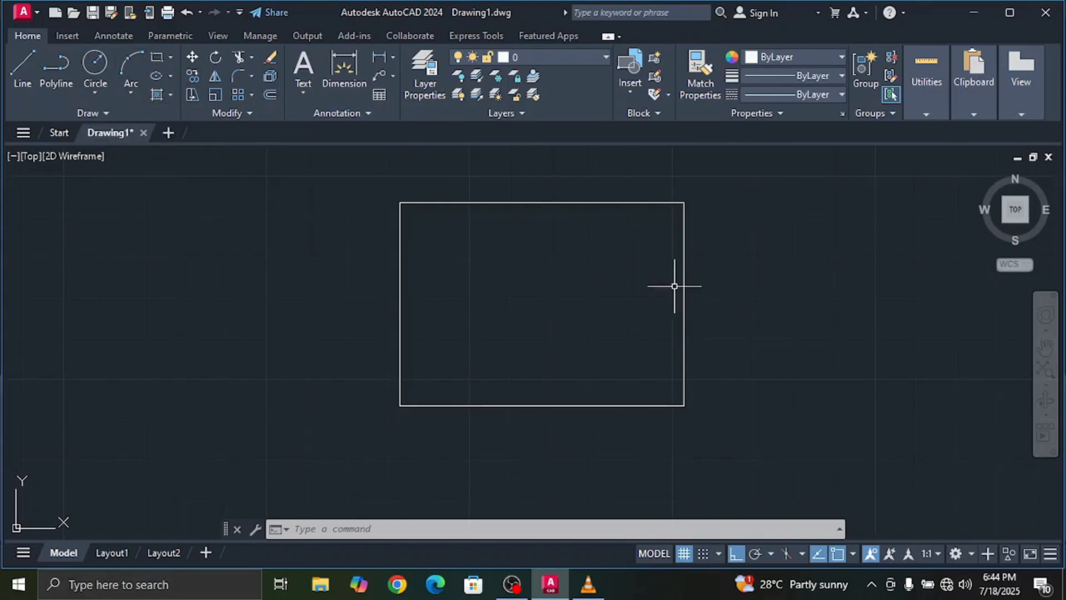
# Draw a nine-sided polygon, inscribed in a circle of freehand radius, in the empty area to the right of the rectangle
pyautogui.scroll(-4, 675, 286)
pyautogui.scroll(2, 714, 290)
pyautogui.moveTo(714, 291); pyautogui.dragTo(83, 277, button='middle')
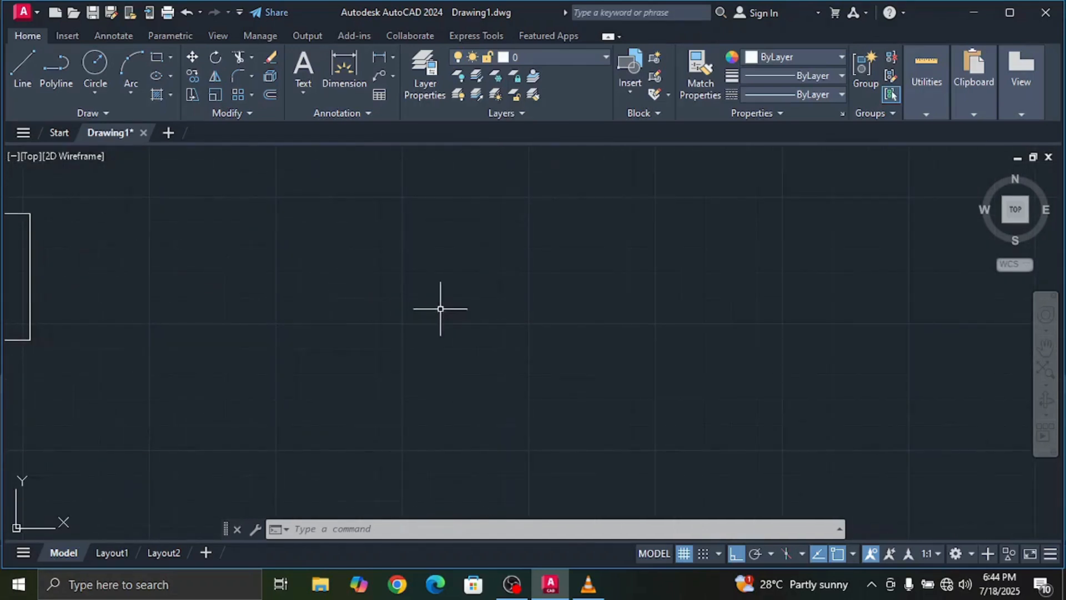
pyautogui.moveTo(441, 306); pyautogui.dragTo(414, 299, button='middle')
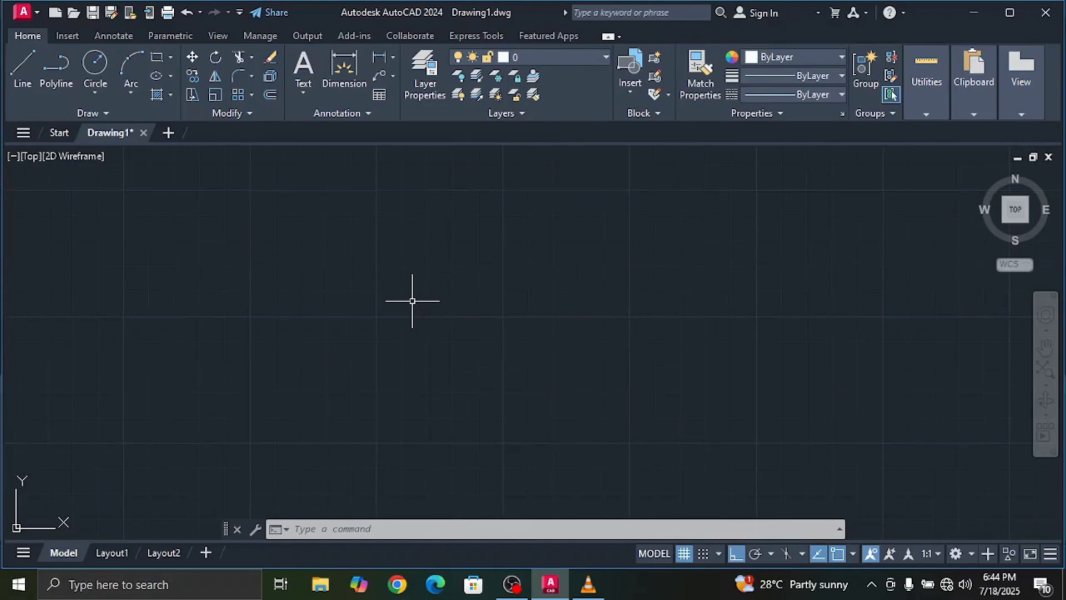
pyautogui.write('POL')
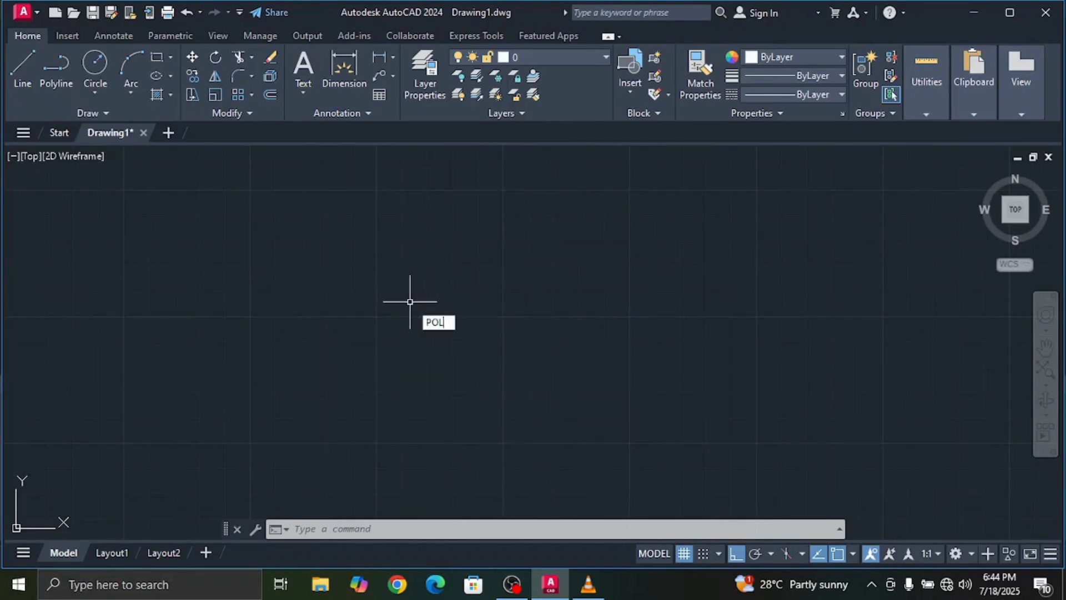
pyautogui.write('Y')
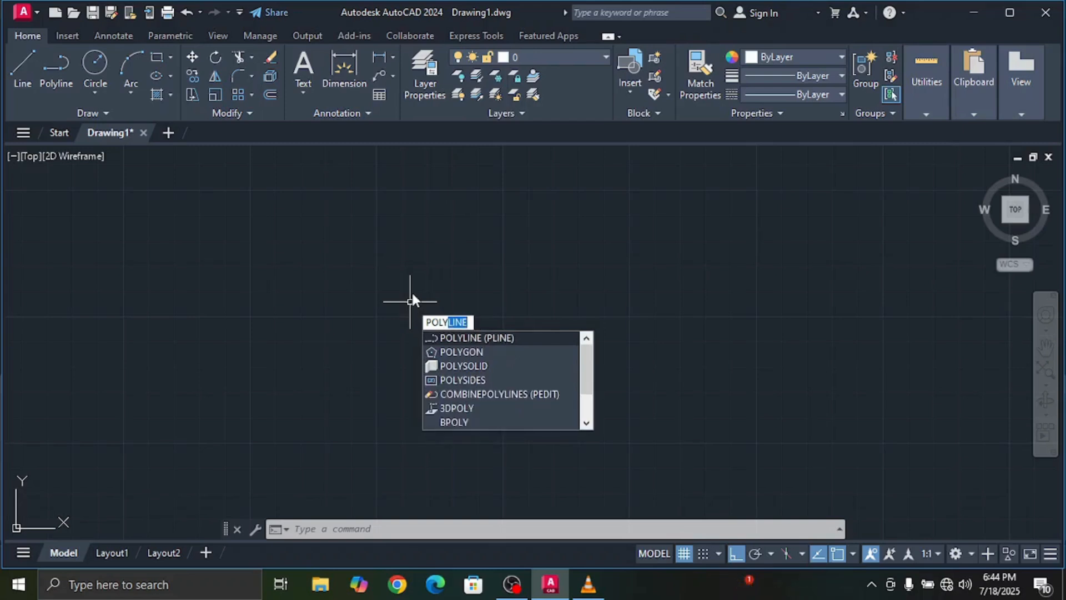
pyautogui.write('G')
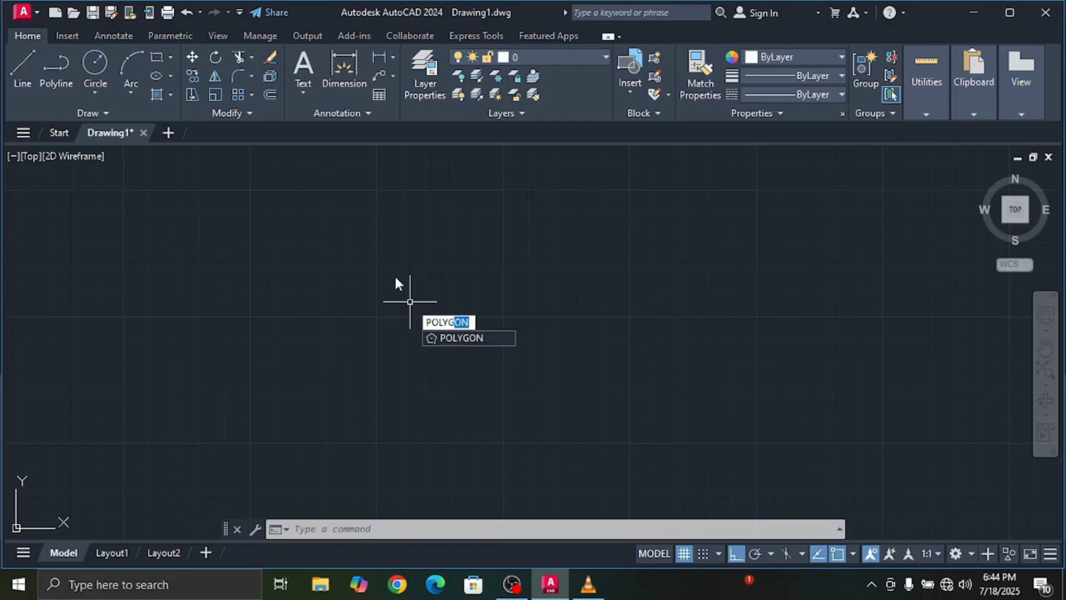
pyautogui.click(444, 337)
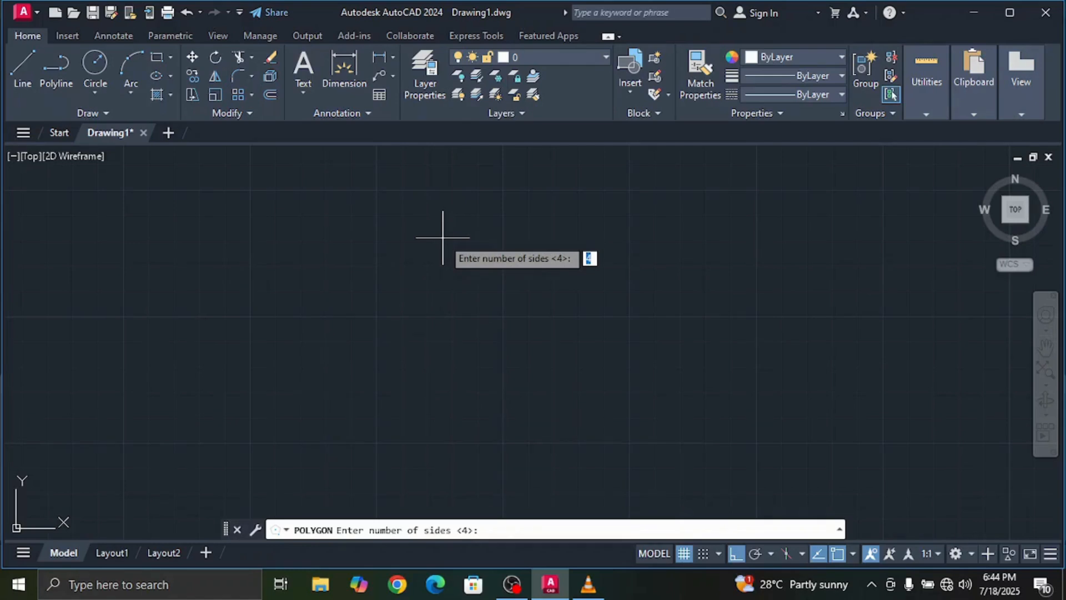
pyautogui.write('9')
pyautogui.press('Return')
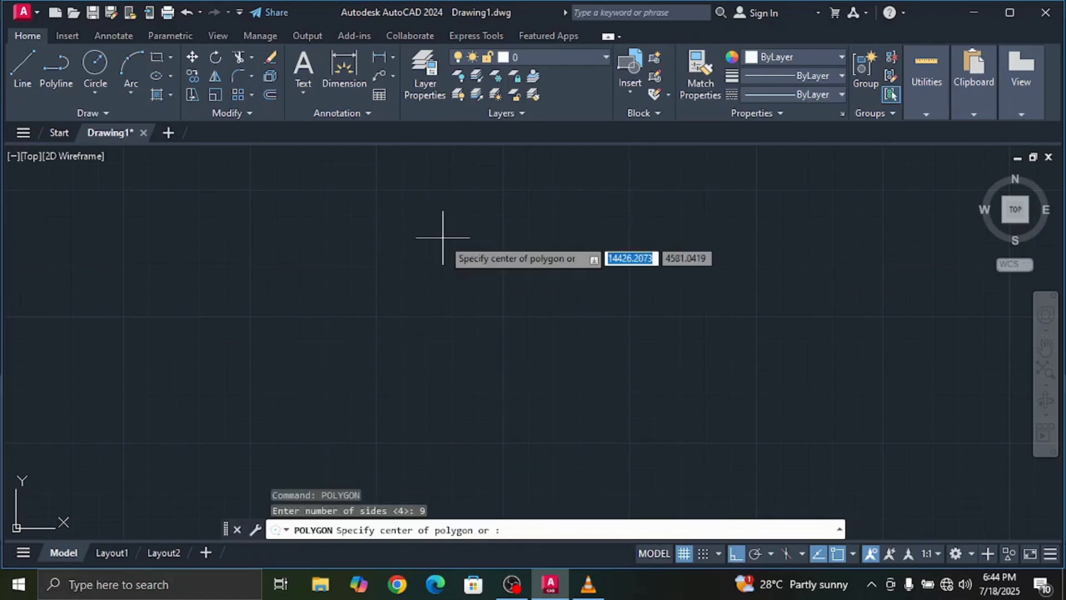
pyautogui.click(442, 237)
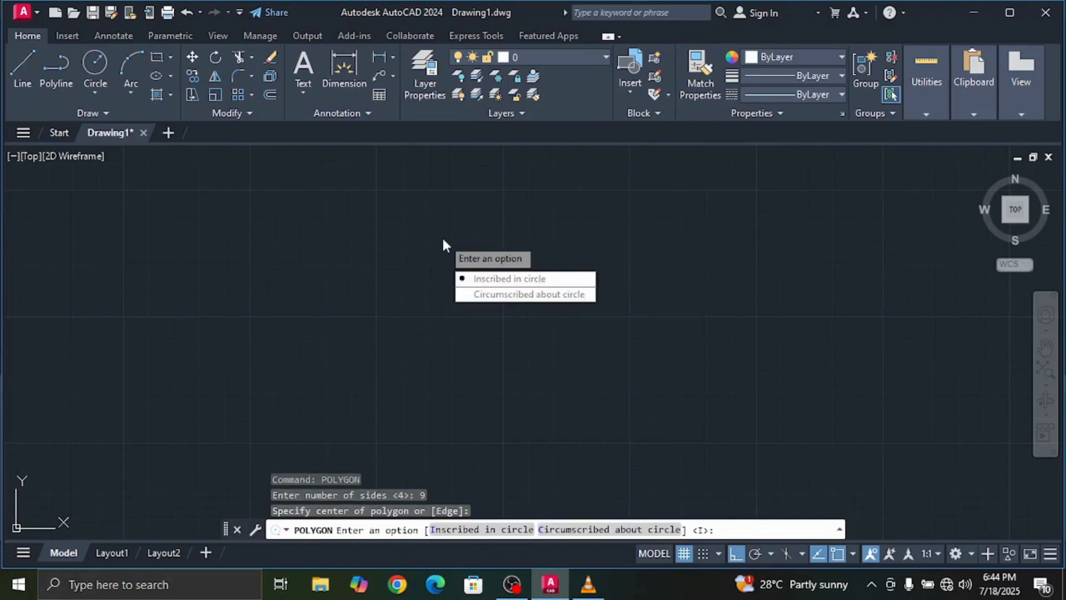
pyautogui.click(509, 280)
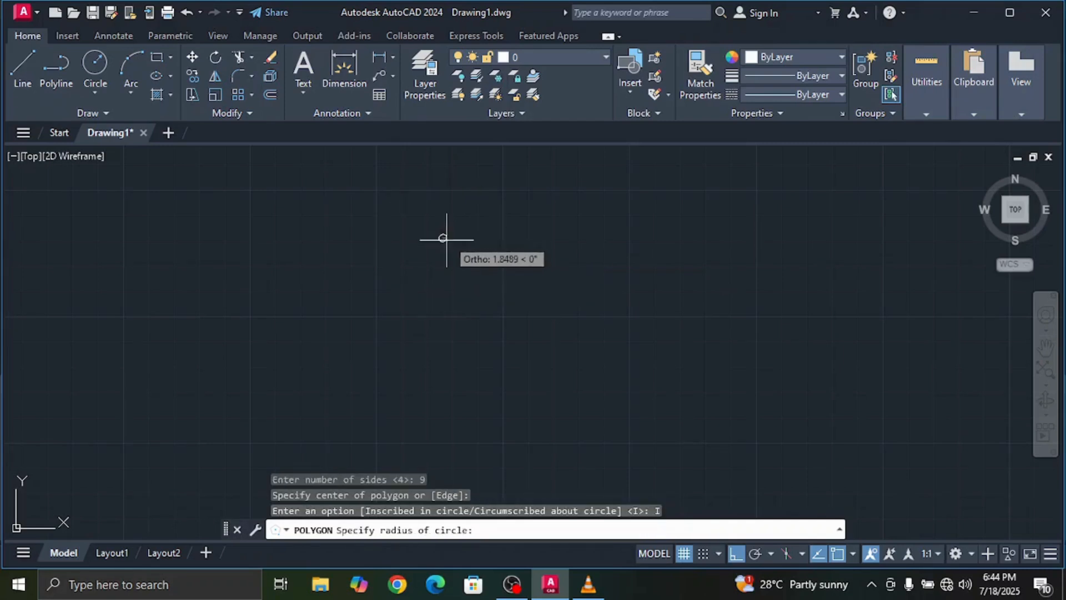
pyautogui.click(357, 198)
pyautogui.moveTo(434, 197); pyautogui.dragTo(437, 308, button='middle')
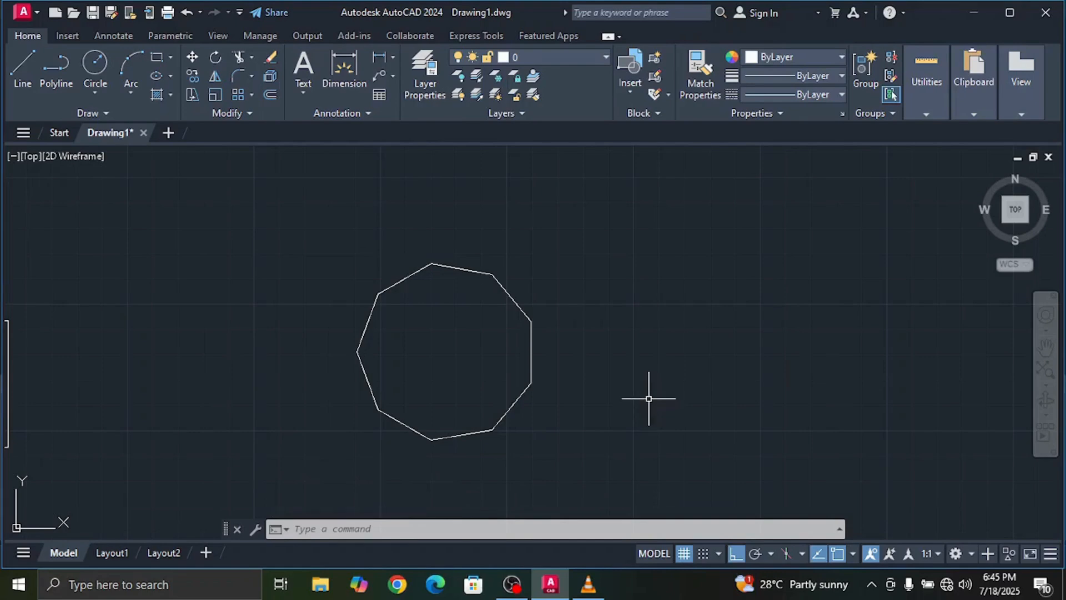
pyautogui.scroll(-4, 650, 385)
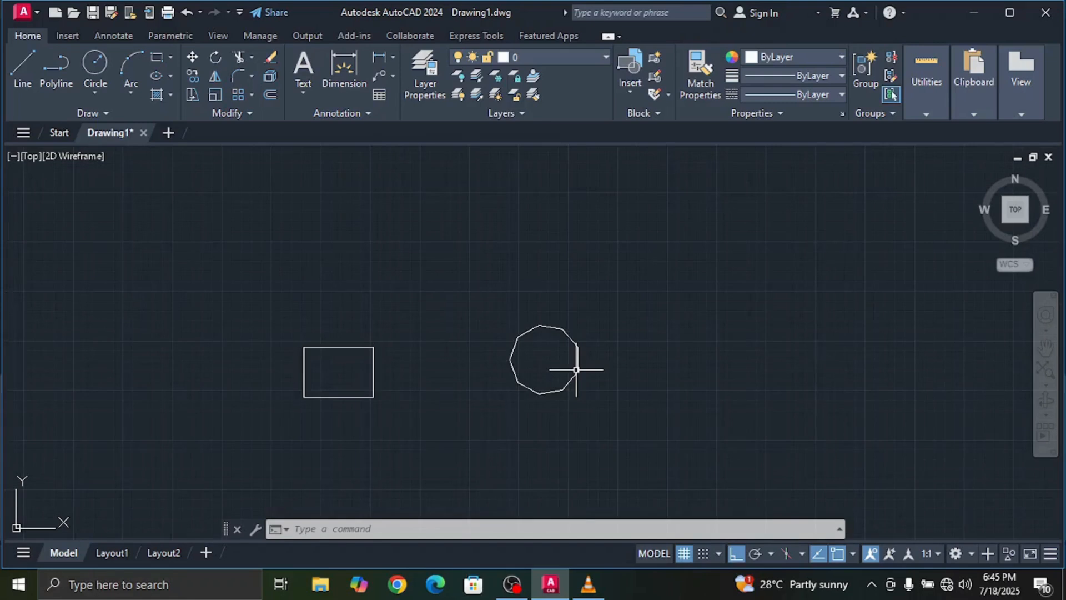
pyautogui.scroll(2, 472, 369)
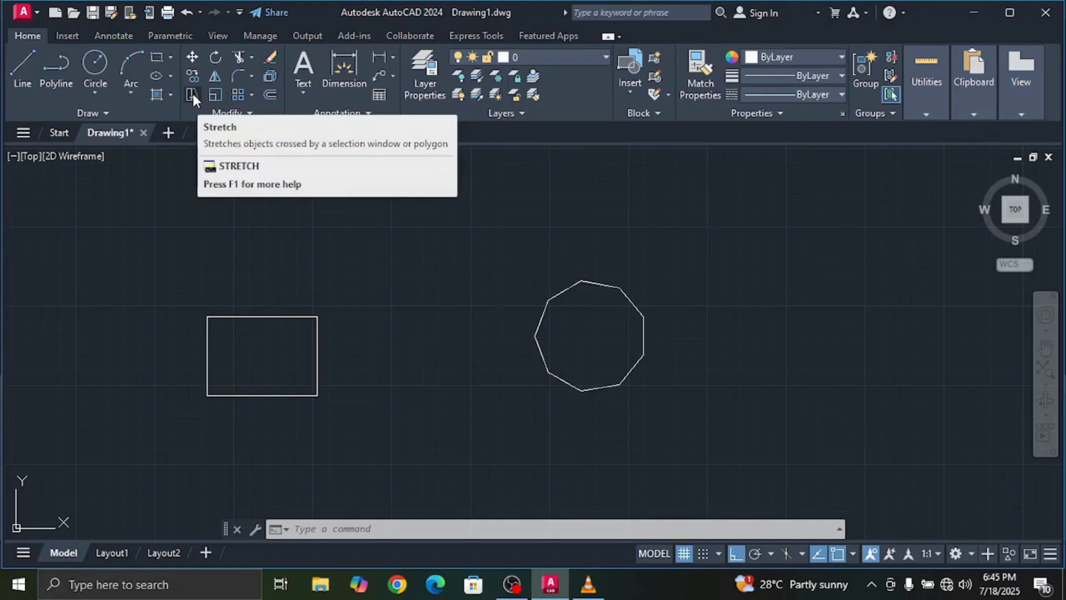
pyautogui.click(250, 114)
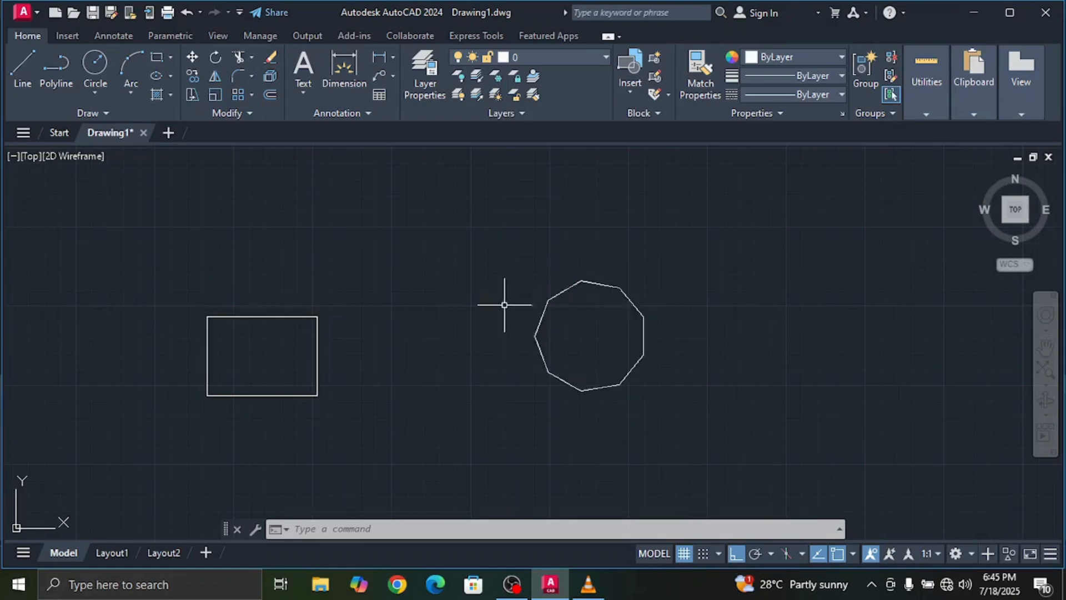
# Draw a chain of five freehand horizontal and vertical lines above and right of the polygon, with the fourth line crossing the first
pyautogui.scroll(-6, 355, 327)
pyautogui.scroll(4, 388, 261)
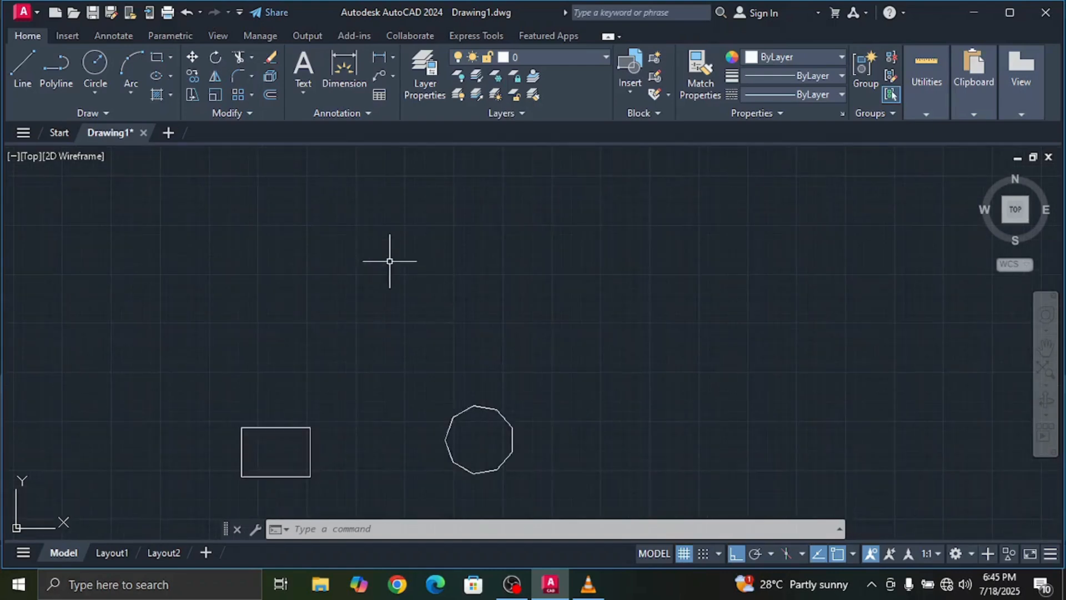
pyautogui.press('Return')
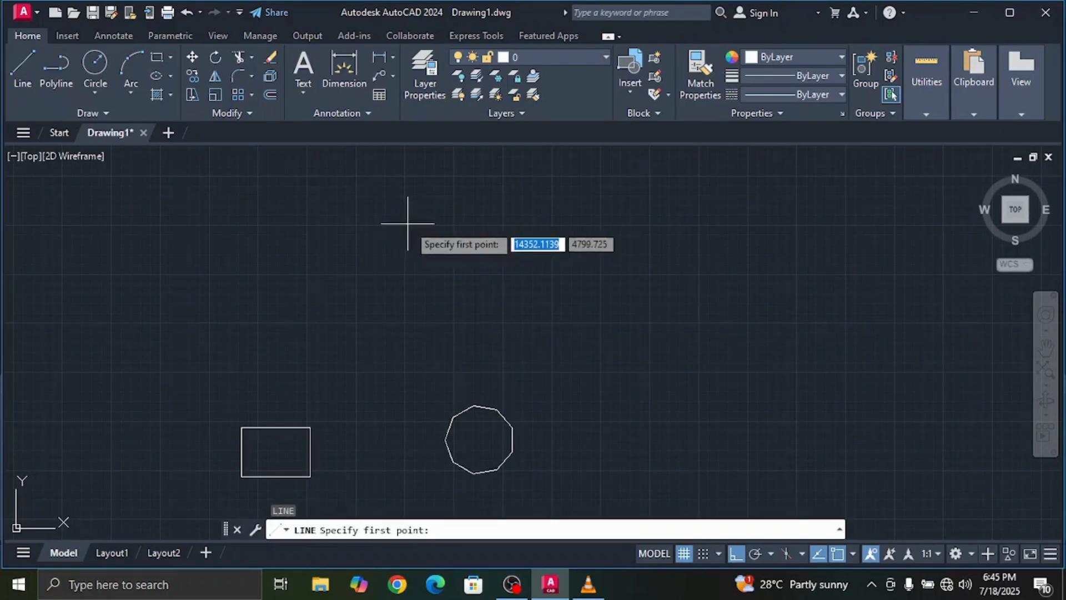
pyautogui.click(412, 233)
pyautogui.click(791, 296)
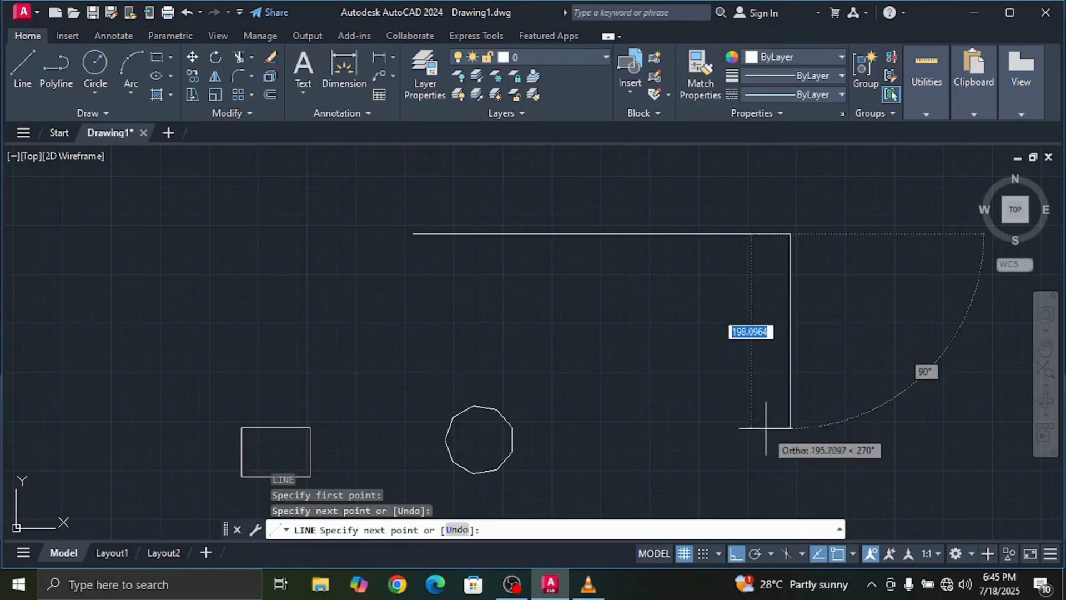
pyautogui.click(758, 478)
pyautogui.click(548, 355)
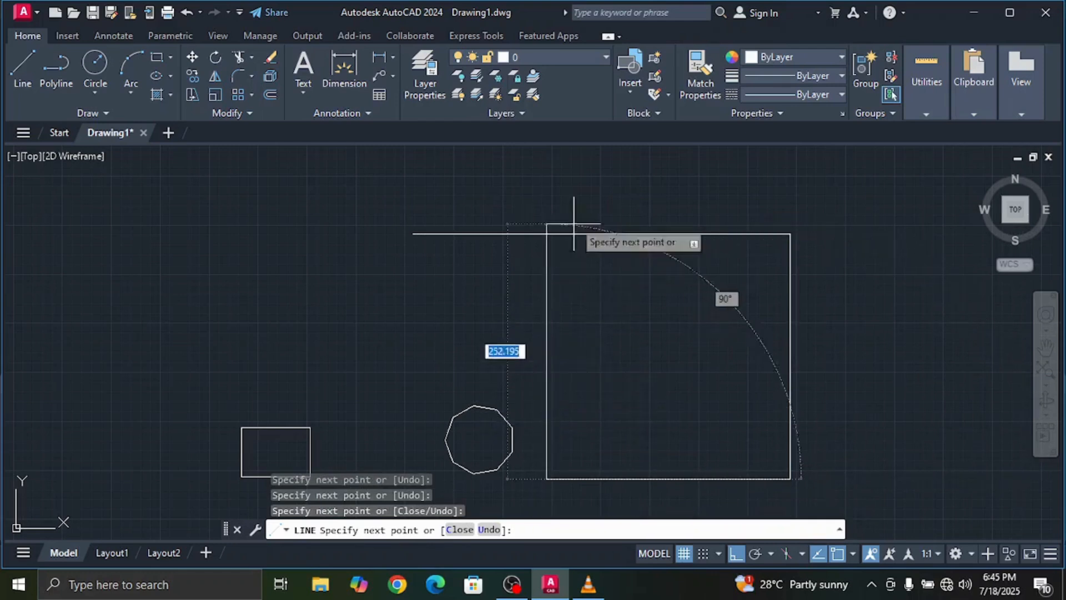
pyautogui.click(562, 196)
pyautogui.press('Escape')
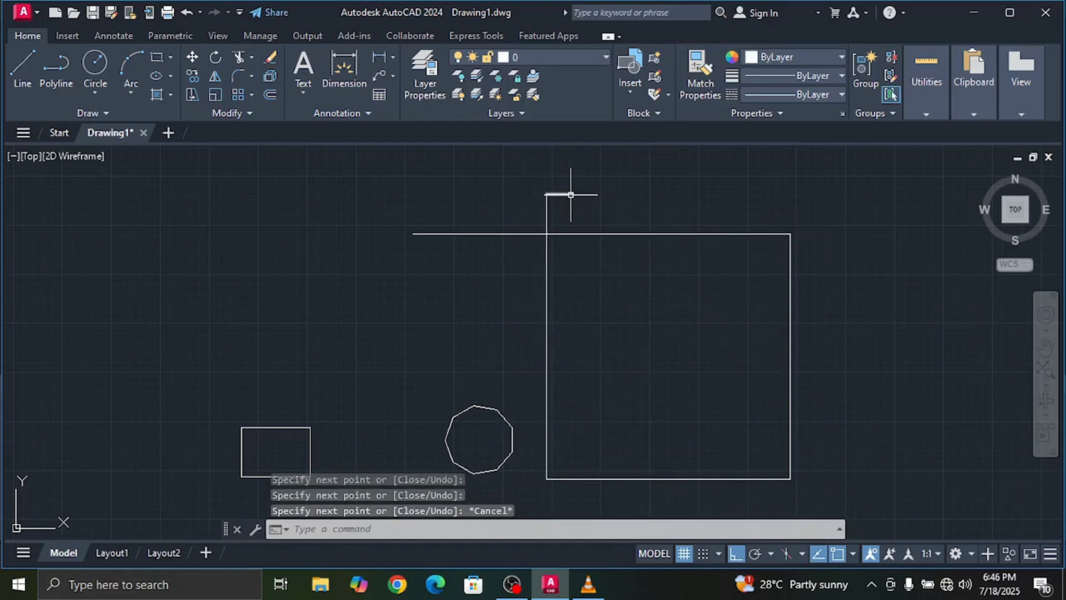
pyautogui.click(271, 58)
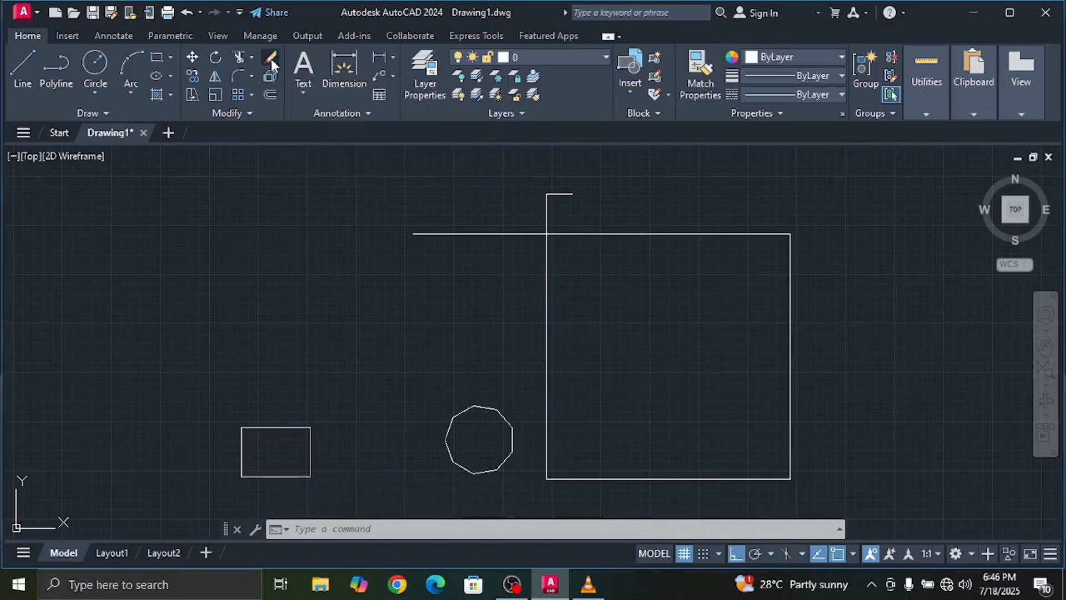
pyautogui.click(607, 234)
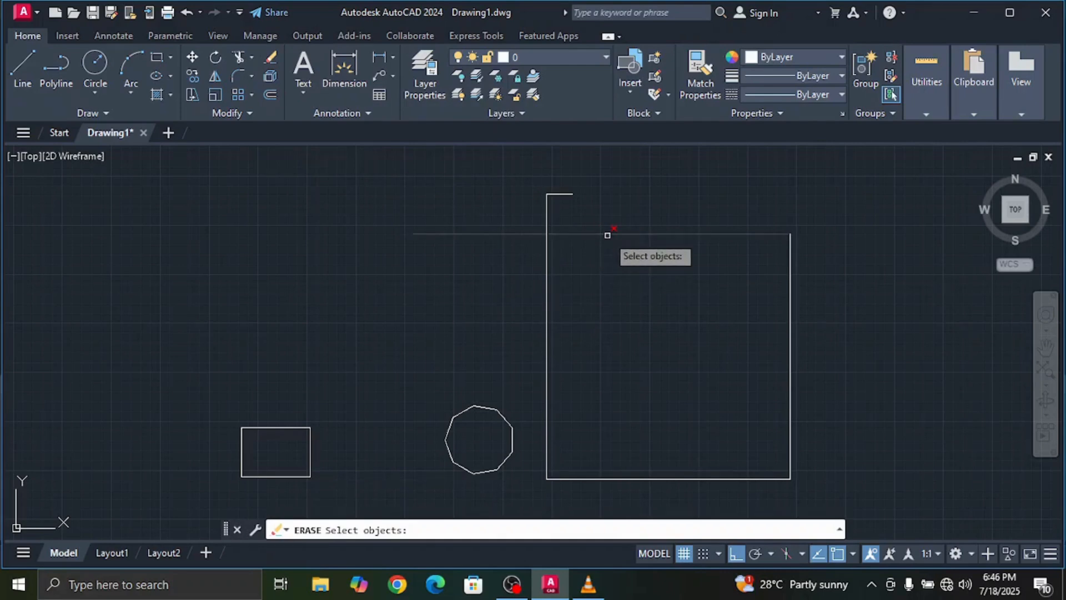
pyautogui.click(608, 235)
pyautogui.click(620, 227)
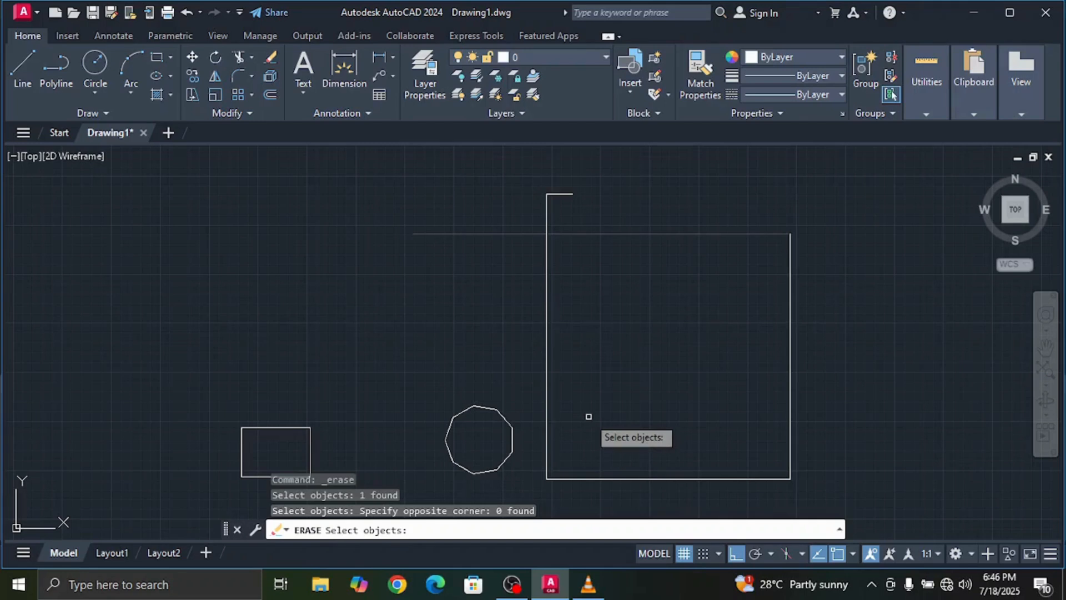
pyautogui.press('Escape')
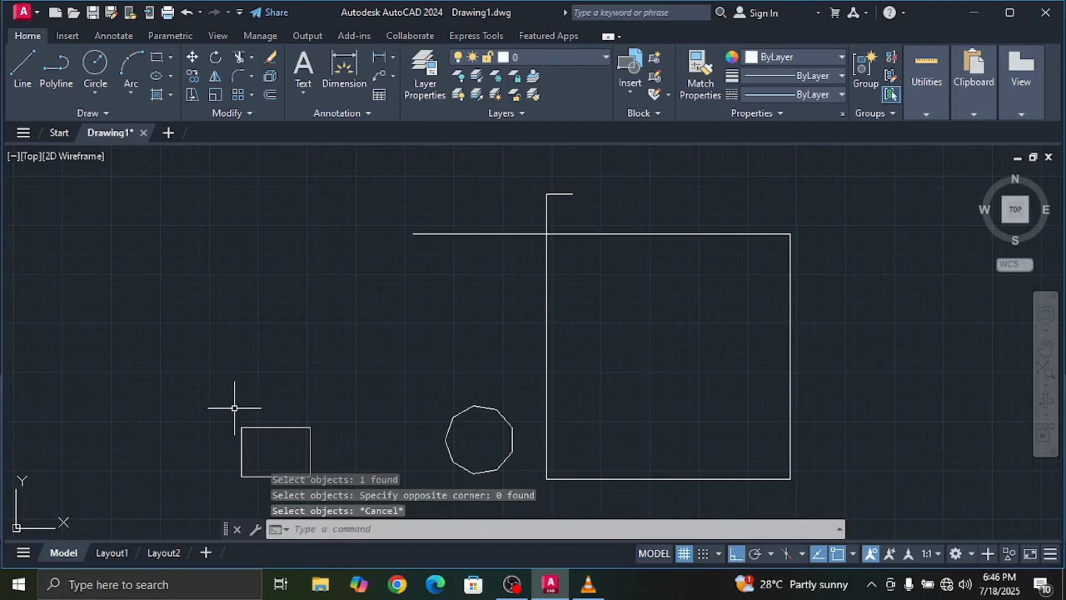
pyautogui.moveTo(234, 407)
pyautogui.mouseDown(button='middle')
pyautogui.moveTo(238, 389)
pyautogui.moveTo(291, 333)
pyautogui.mouseUp(button='middle')
pyautogui.scroll(4, 359, 381)
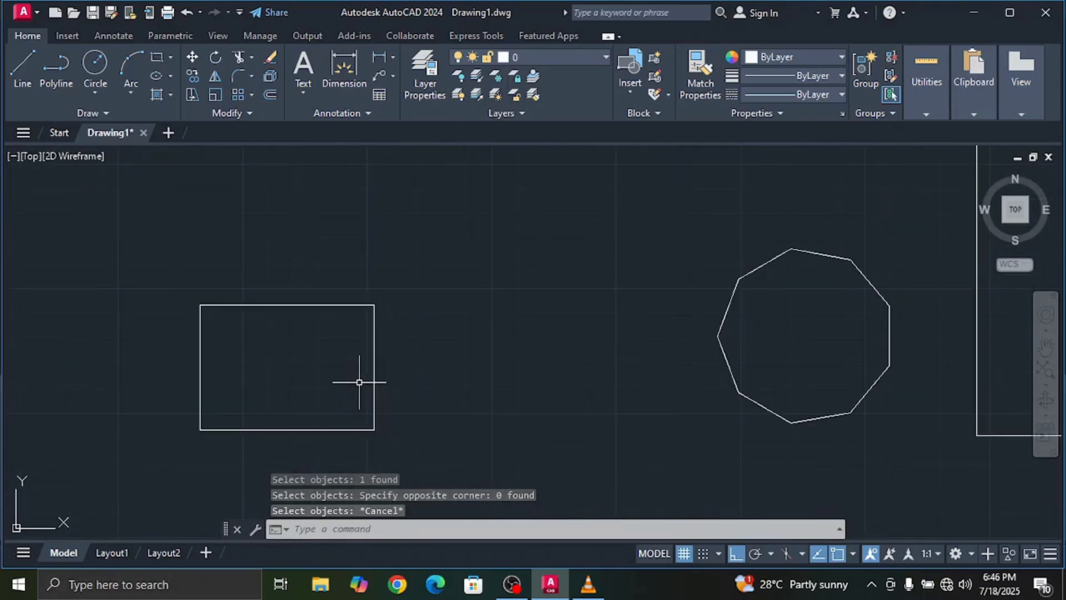
pyautogui.click(340, 304)
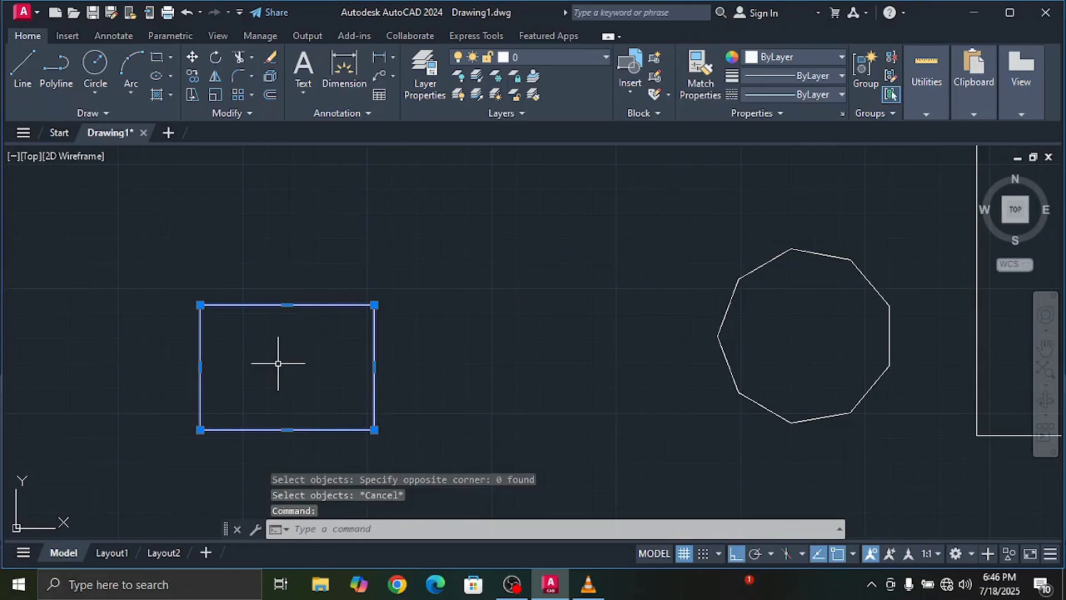
pyautogui.scroll(-6, 852, 276)
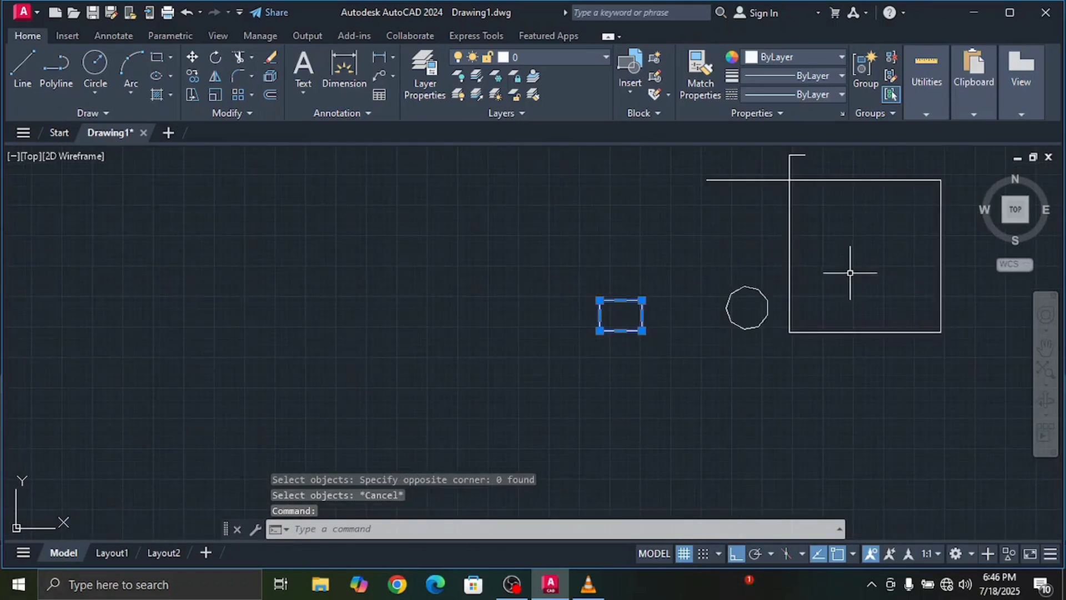
pyautogui.click(791, 252)
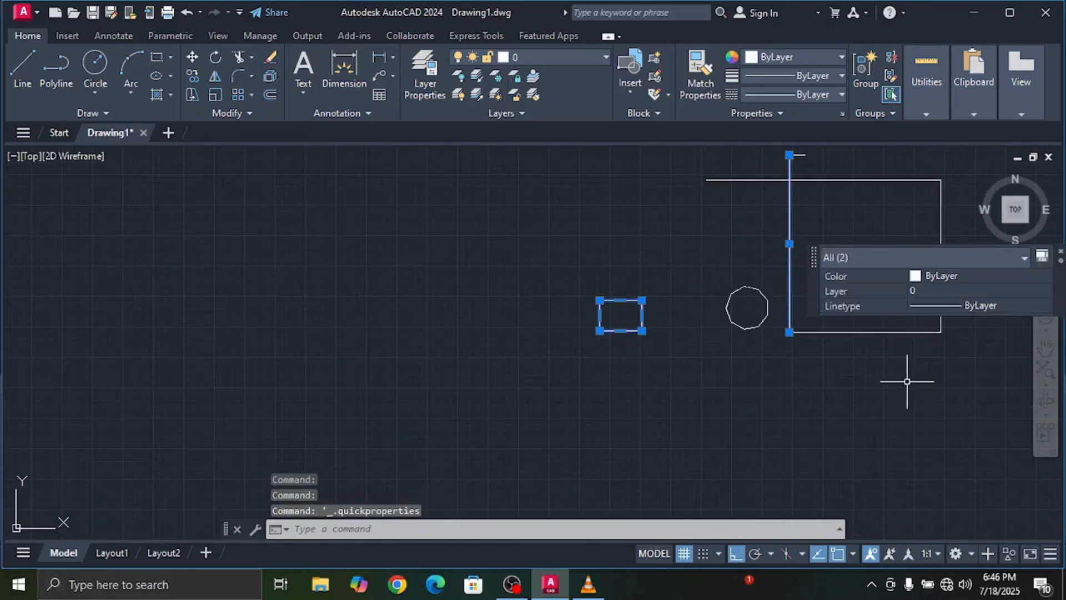
pyautogui.click(863, 331)
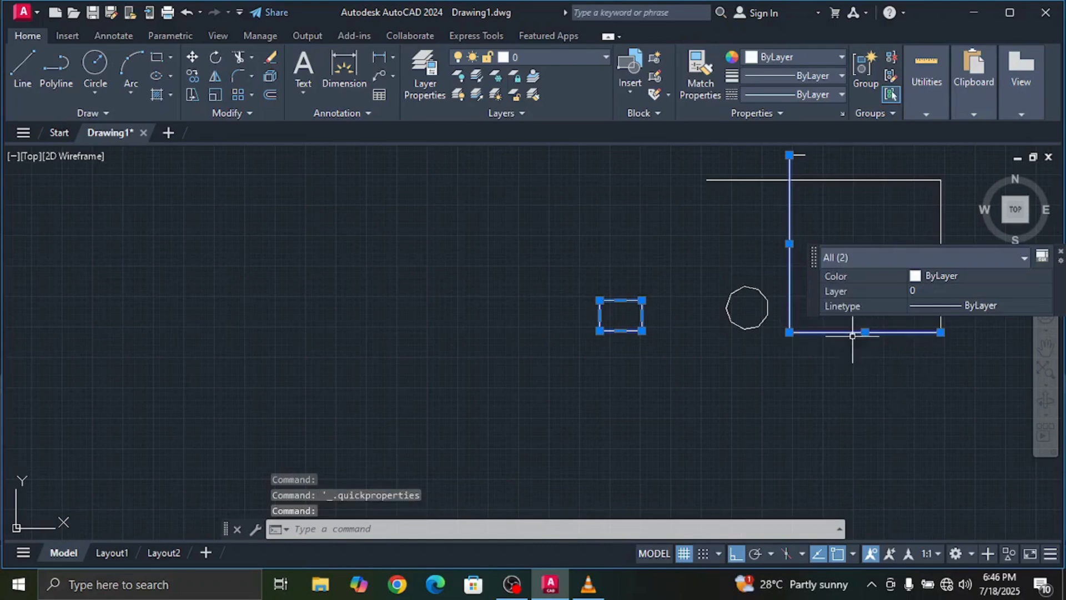
pyautogui.press('Escape')
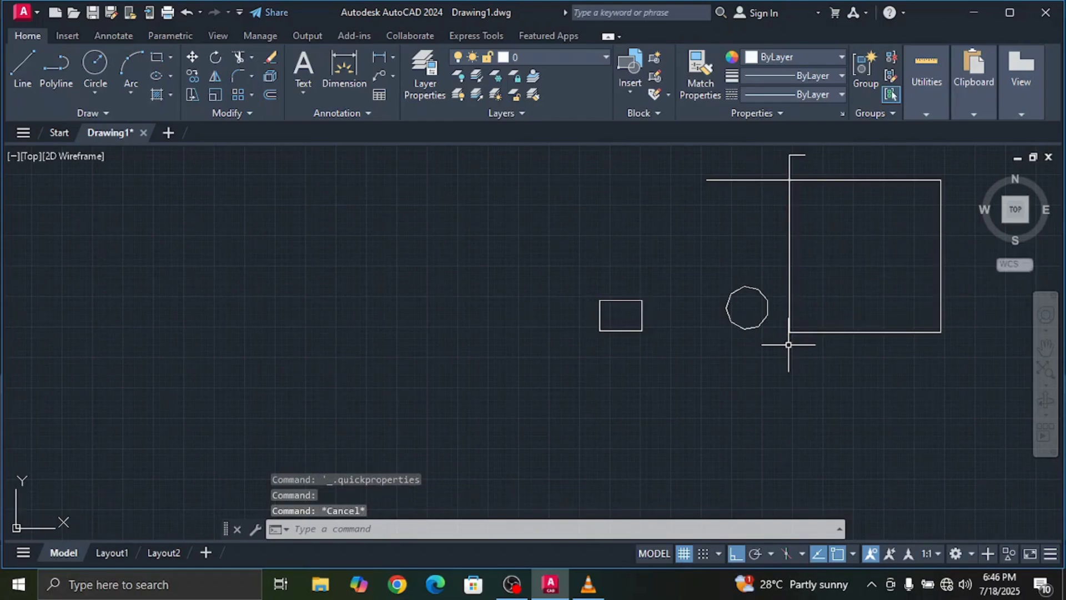
pyautogui.scroll(4, 671, 298)
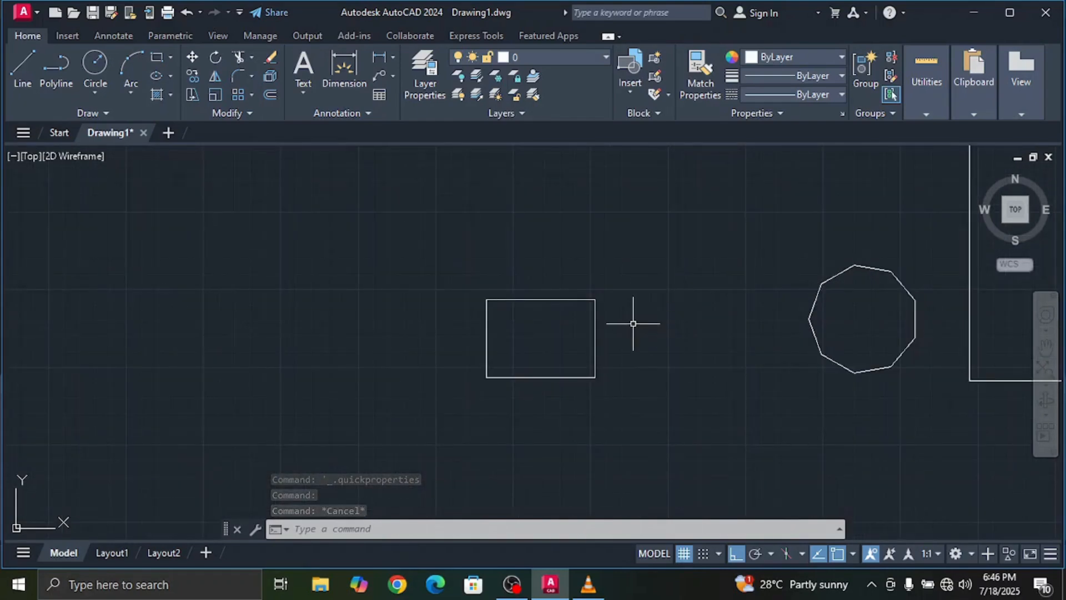
pyautogui.scroll(2, 633, 323)
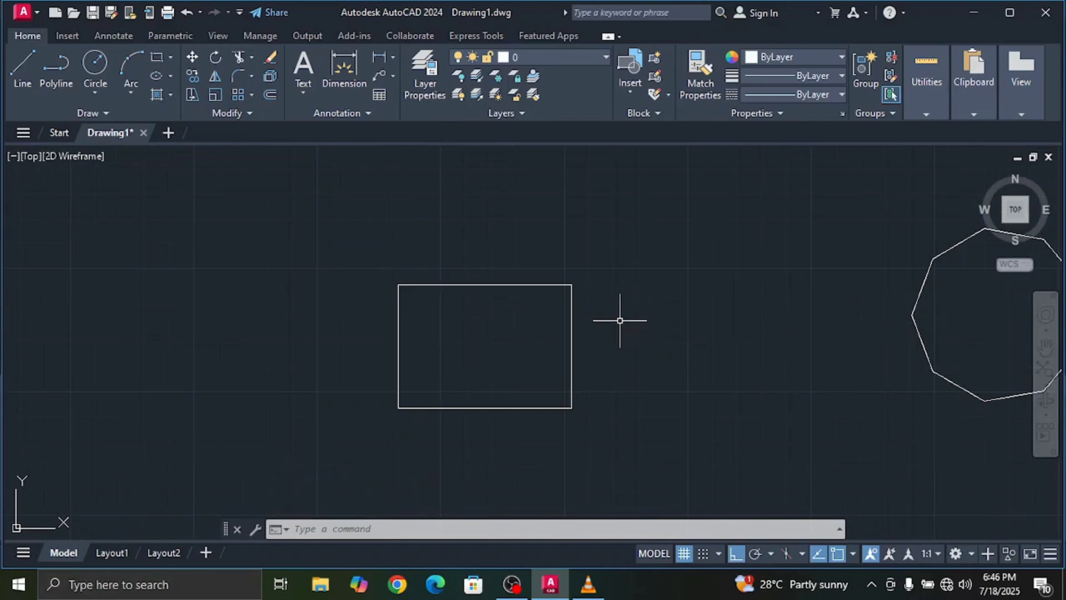
pyautogui.scroll(-2, 614, 326)
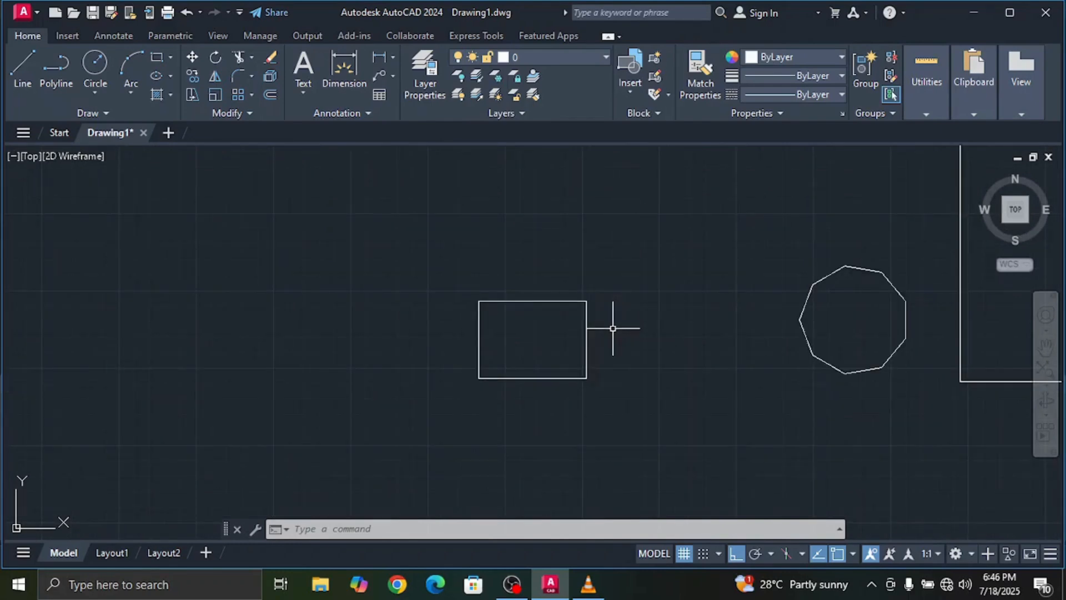
pyautogui.moveTo(617, 333); pyautogui.dragTo(567, 333, button='middle')
pyautogui.scroll(-4, 709, 311)
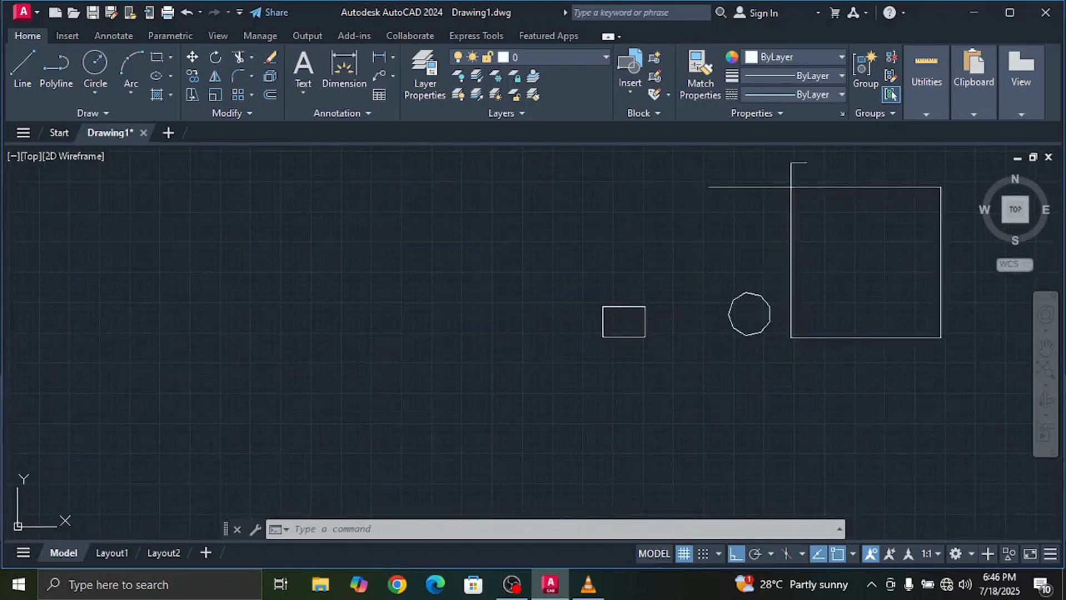
pyautogui.moveTo(783, 286); pyautogui.dragTo(548, 270, button='middle')
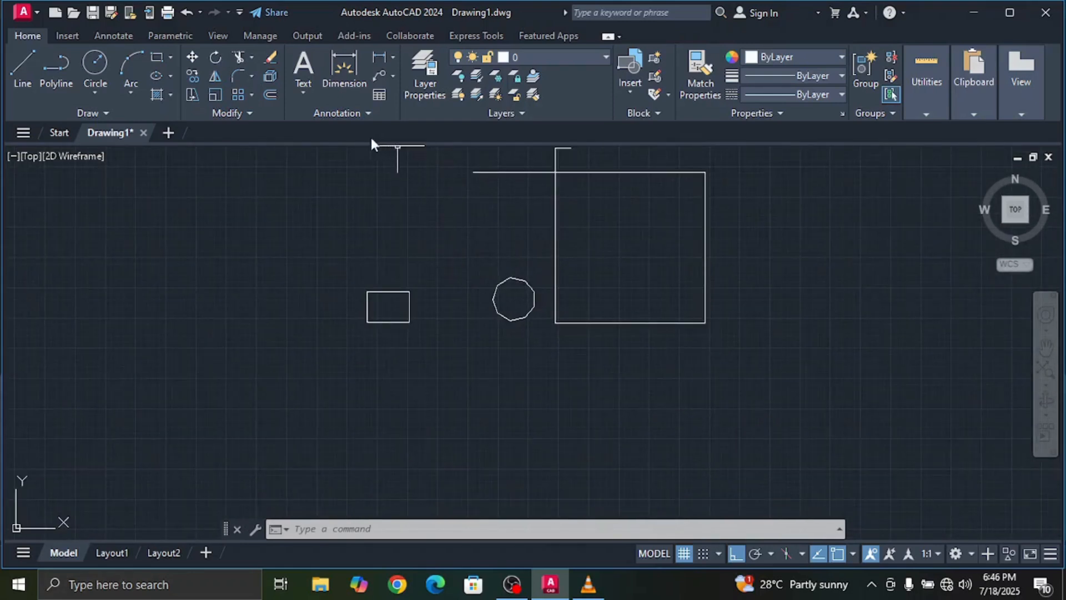
pyautogui.click(271, 57)
pyautogui.click(705, 238)
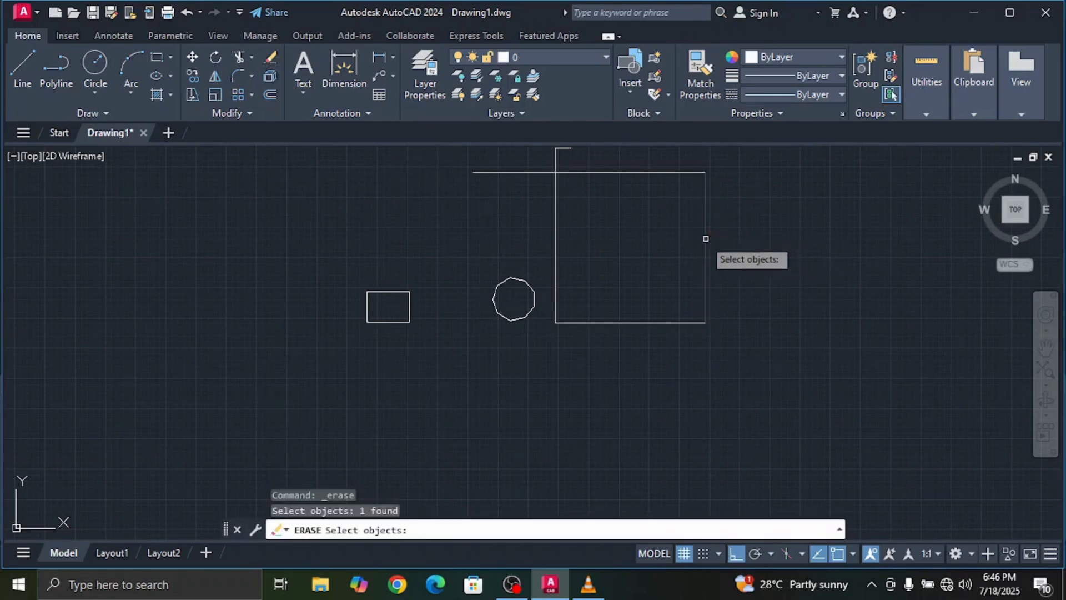
pyautogui.doubleClick(691, 321)
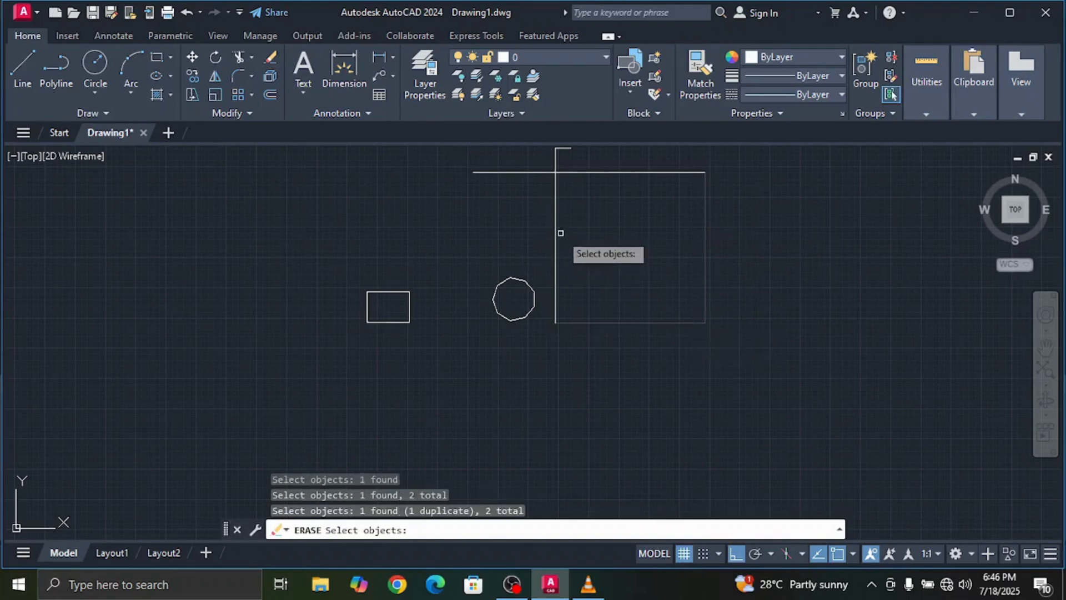
pyautogui.click(556, 233)
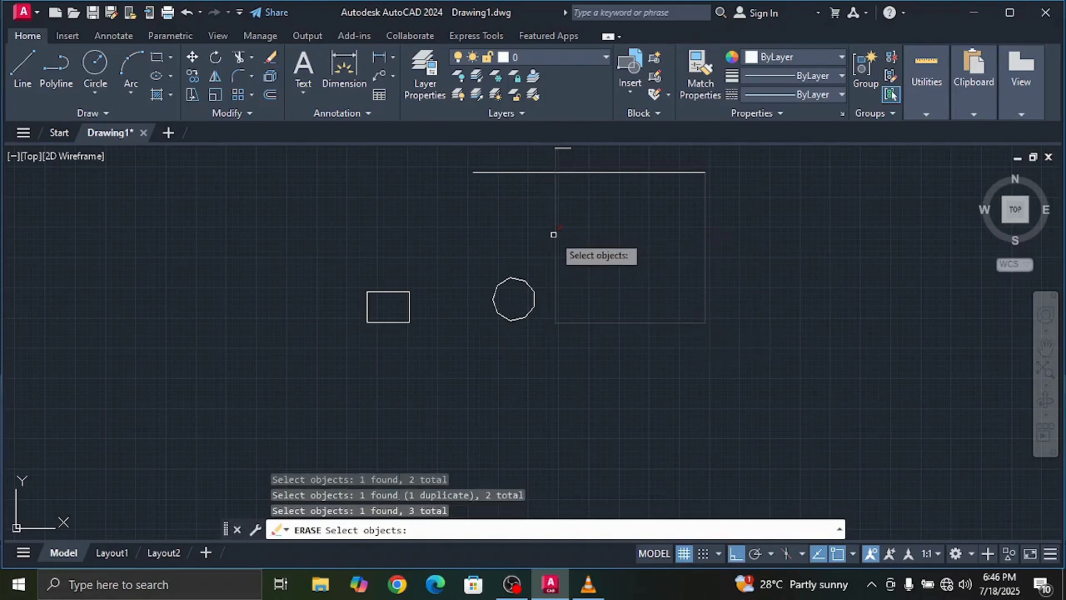
pyautogui.click(636, 166)
pyautogui.click(627, 166)
pyautogui.doubleClick(622, 172)
pyautogui.click(623, 173)
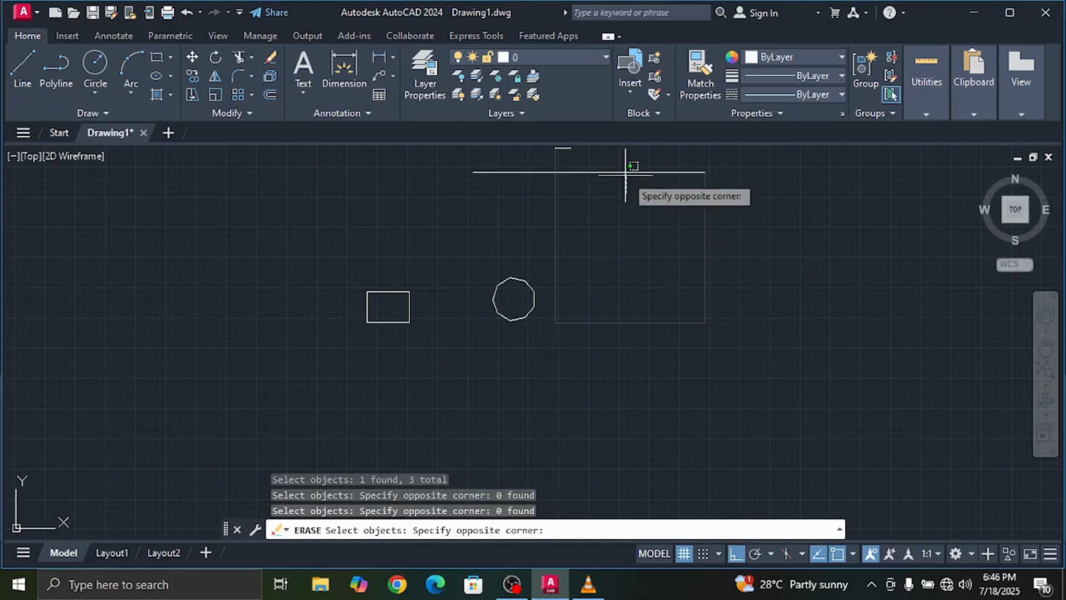
pyautogui.click(626, 174)
pyautogui.click(628, 172)
pyautogui.click(573, 150)
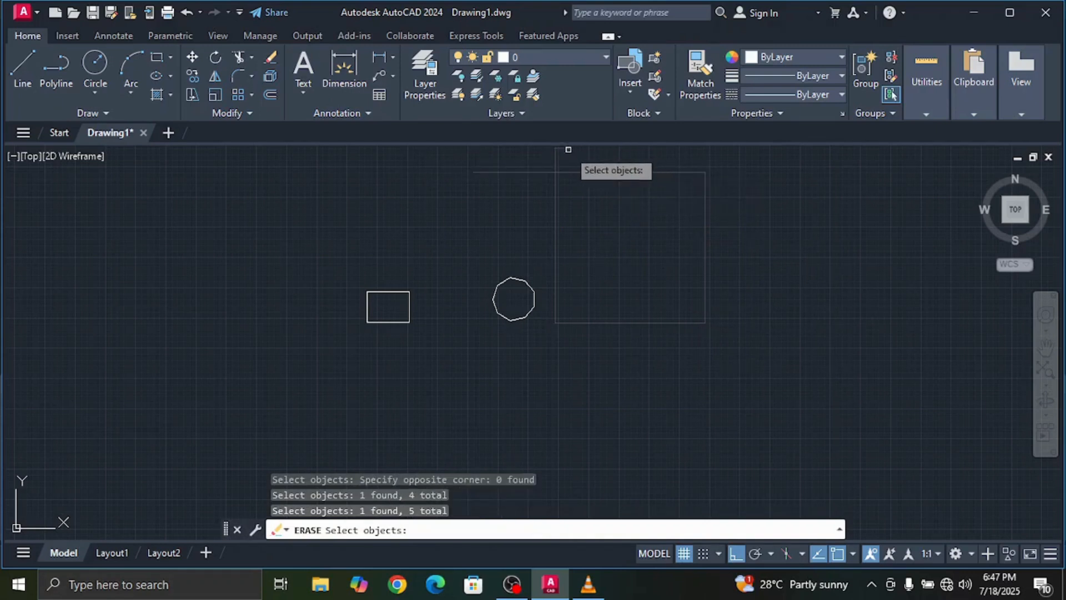
pyautogui.click(572, 149)
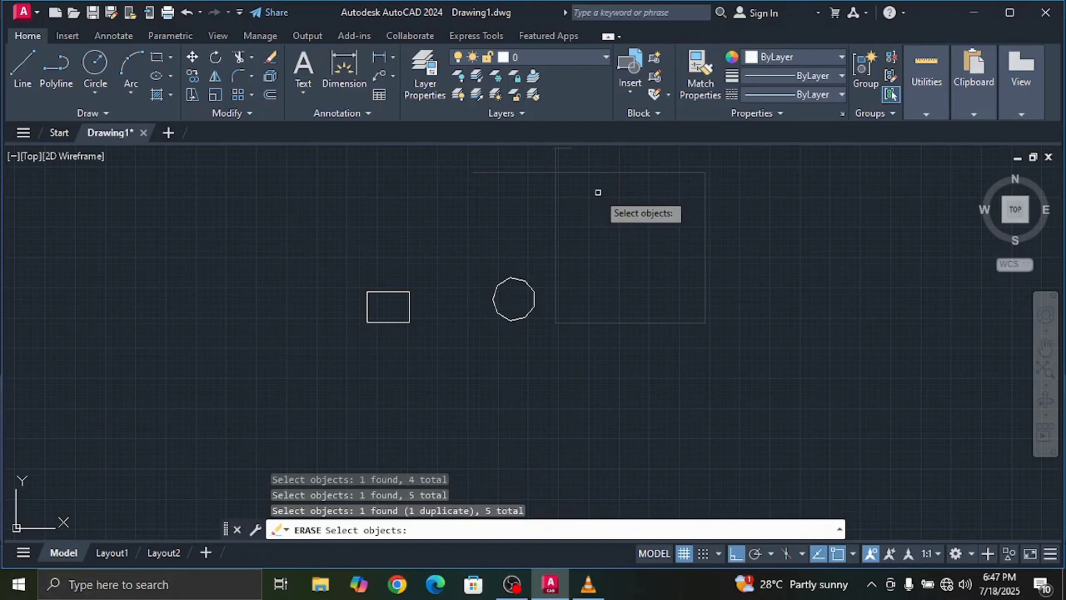
pyautogui.press('Escape')
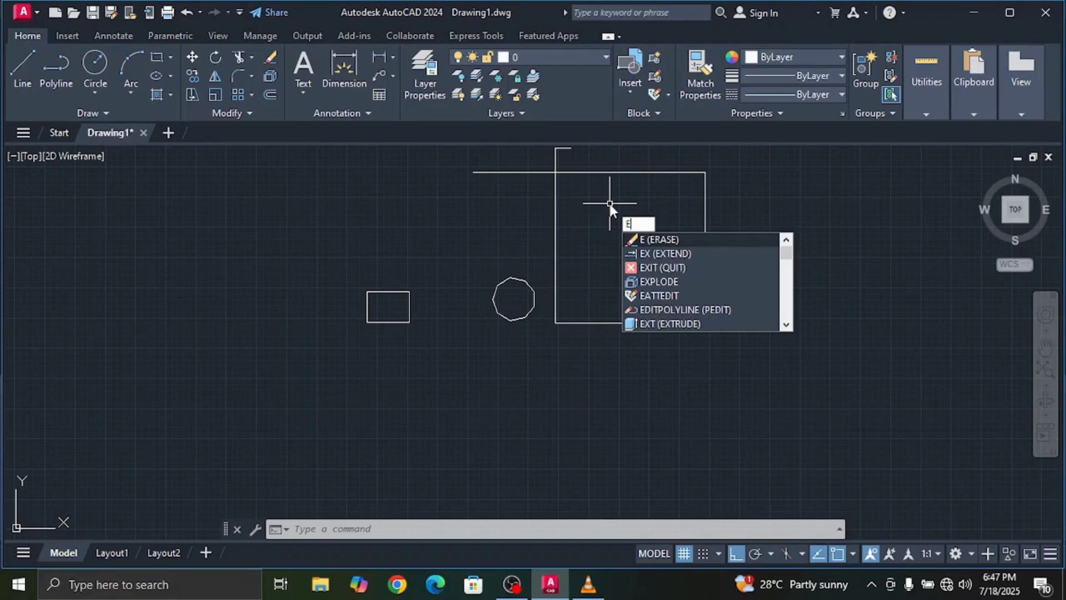
# Erase the right vertical line and the lower horizontal line of the line chain beside the polygon
pyautogui.press('Return')
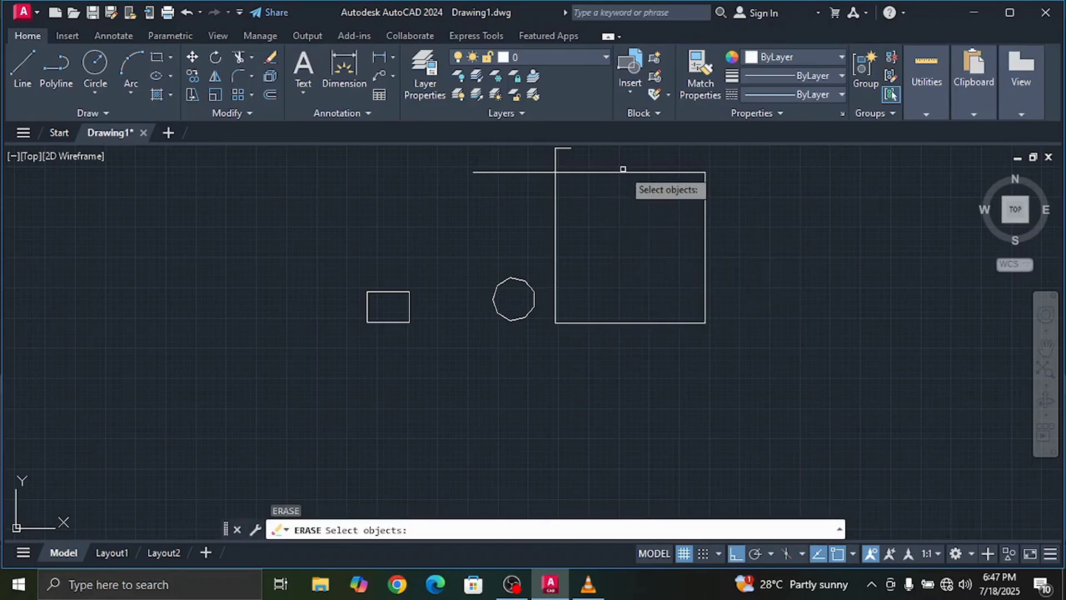
pyautogui.click(624, 170)
pyautogui.click(634, 179)
pyautogui.click(638, 183)
pyautogui.click(659, 176)
pyautogui.click(663, 176)
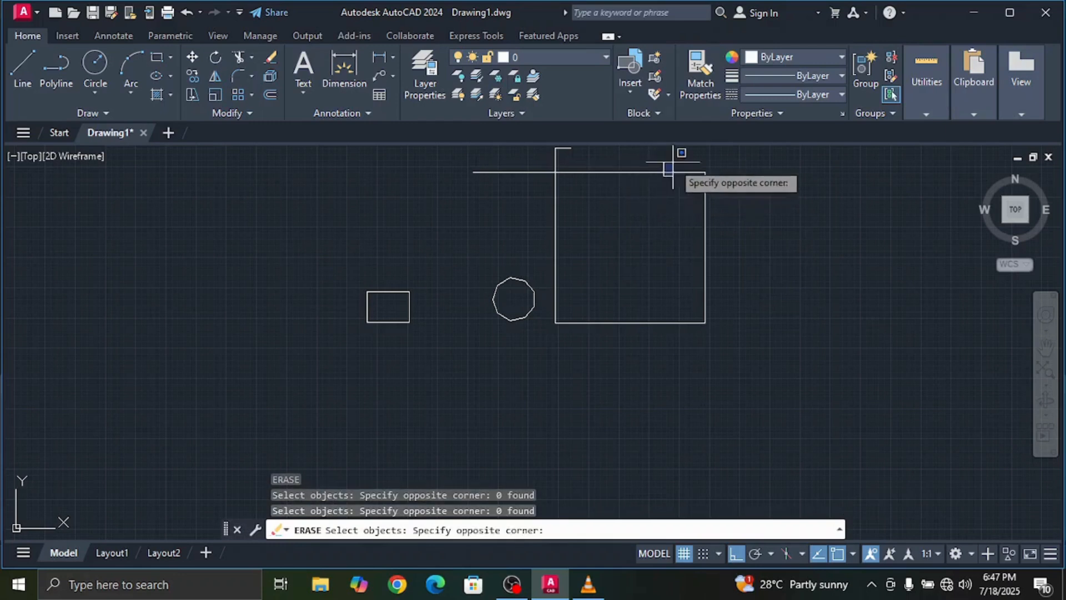
pyautogui.click(669, 168)
pyautogui.click(703, 179)
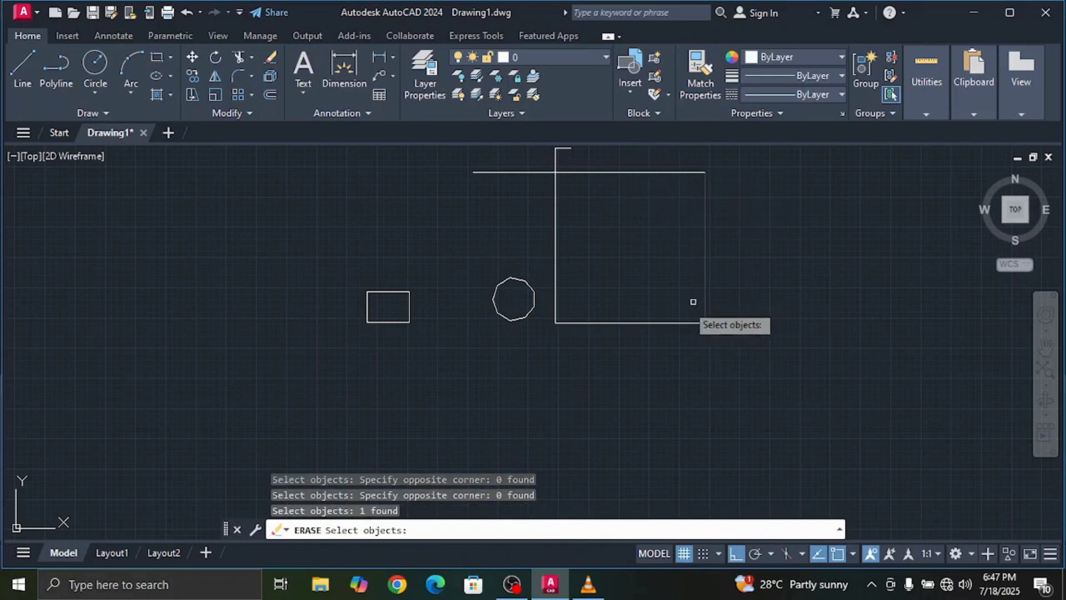
pyautogui.click(680, 323)
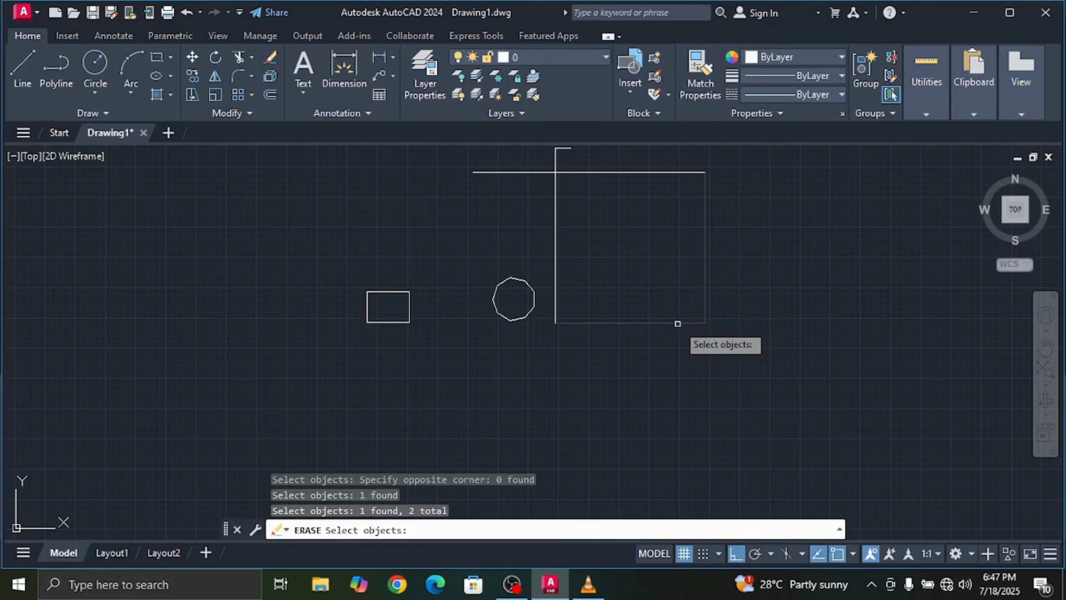
pyautogui.press('Return')
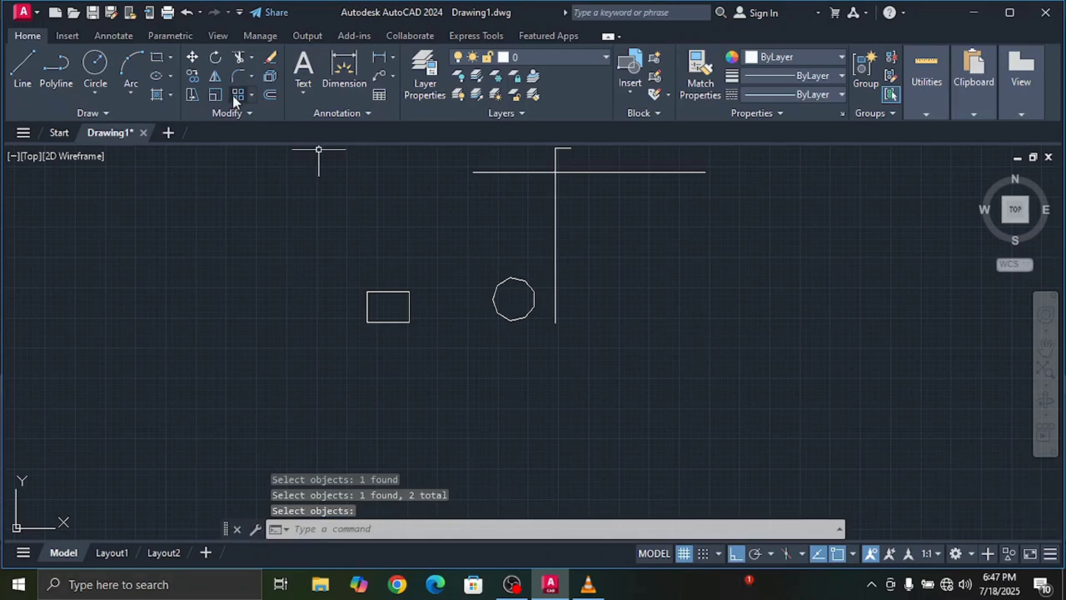
# Move the rectangle by its upper-left corner, with Ortho turned off, to a freehand point below and slightly left of its original position
pyautogui.click(194, 55)
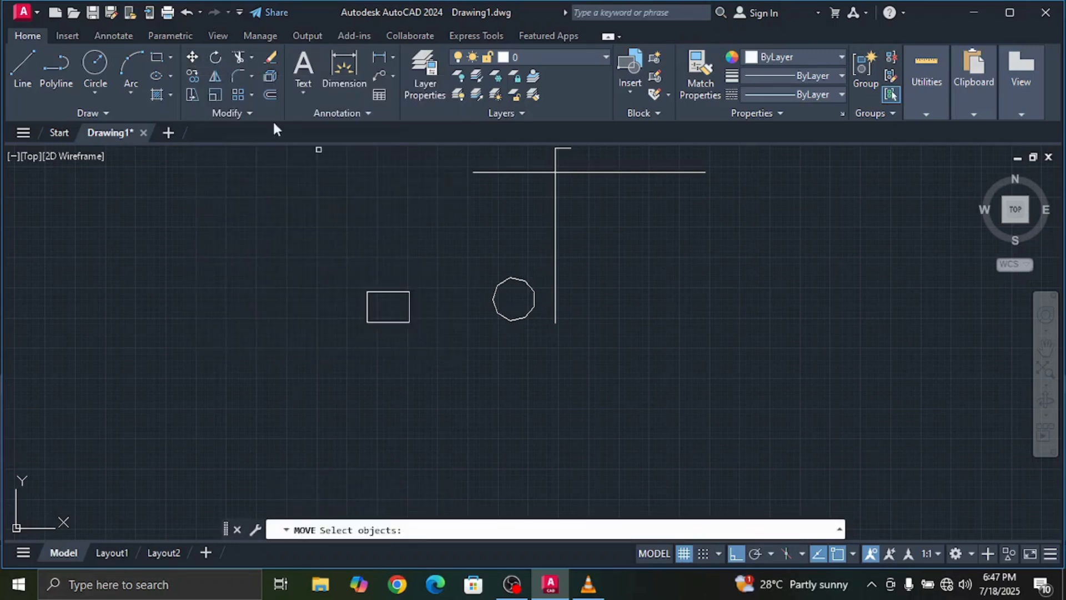
pyautogui.click(367, 305)
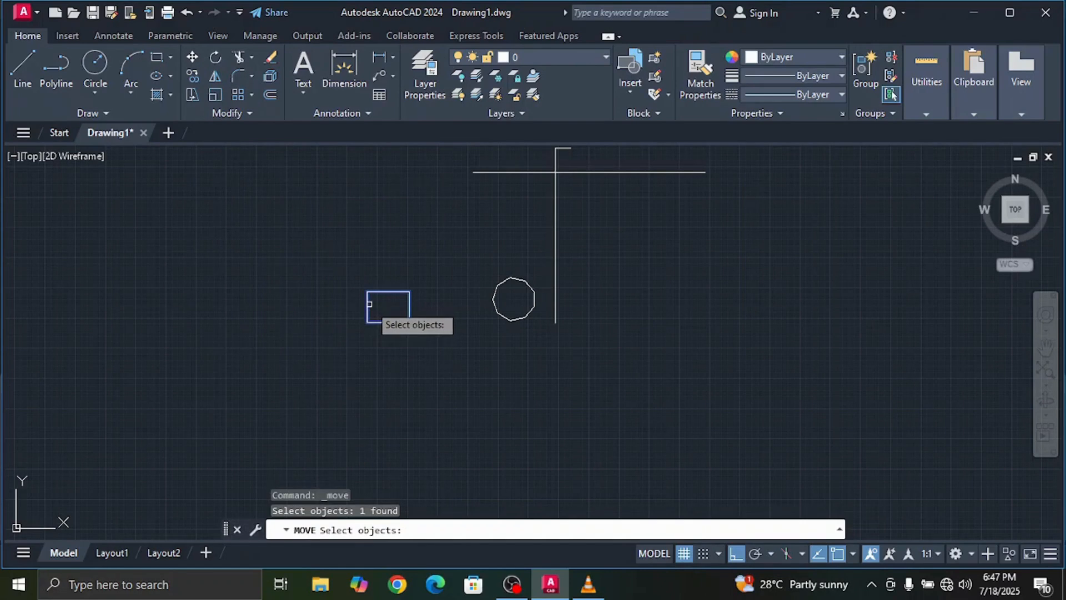
pyautogui.press('Return')
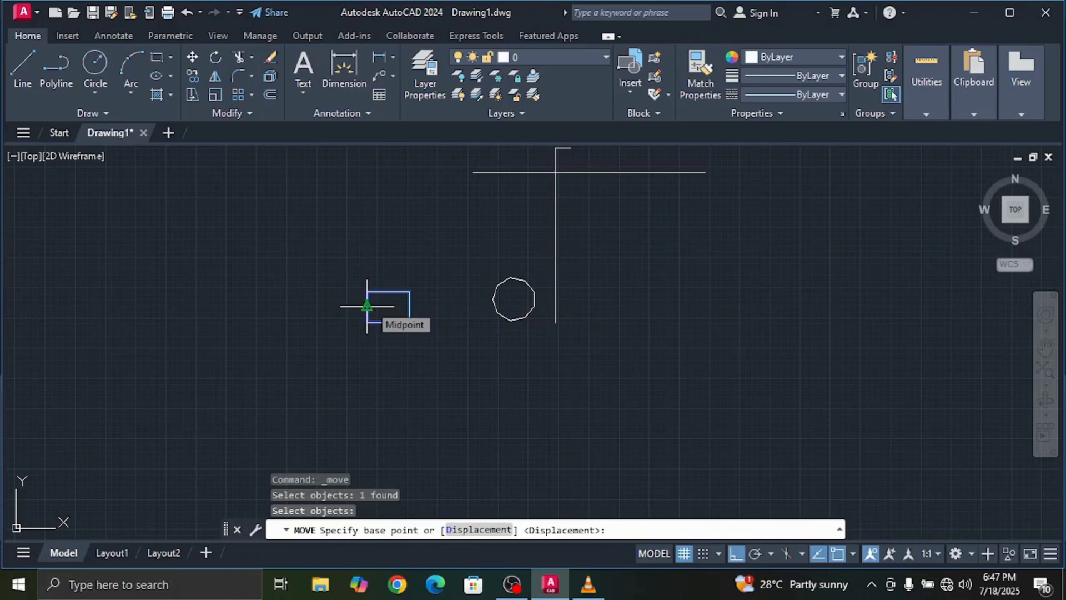
pyautogui.scroll(8, 367, 304)
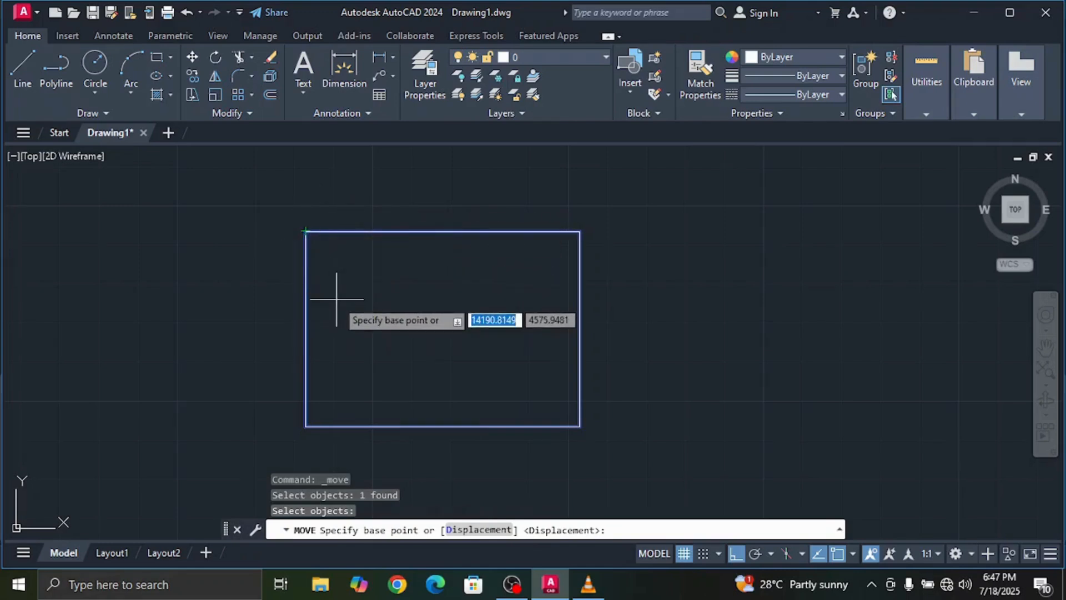
pyautogui.click(306, 231)
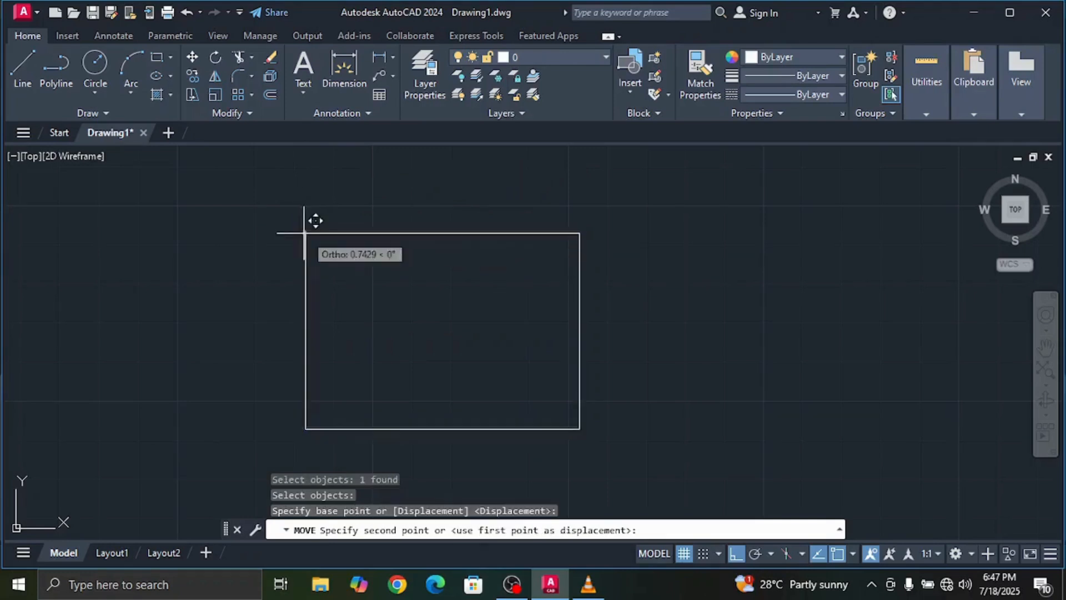
pyautogui.scroll(-5, 607, 202)
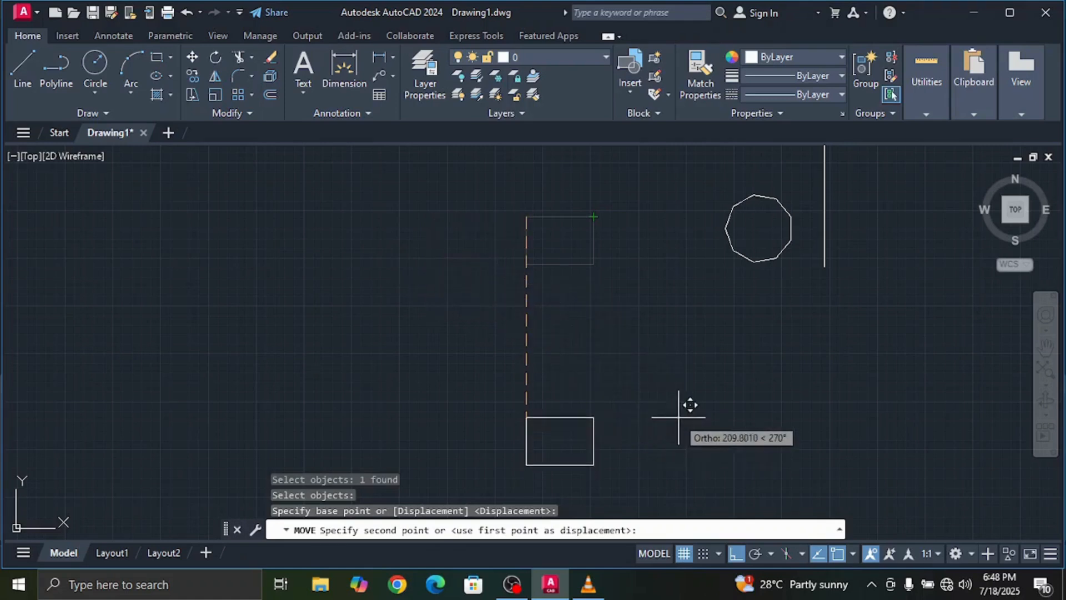
pyautogui.click(736, 554)
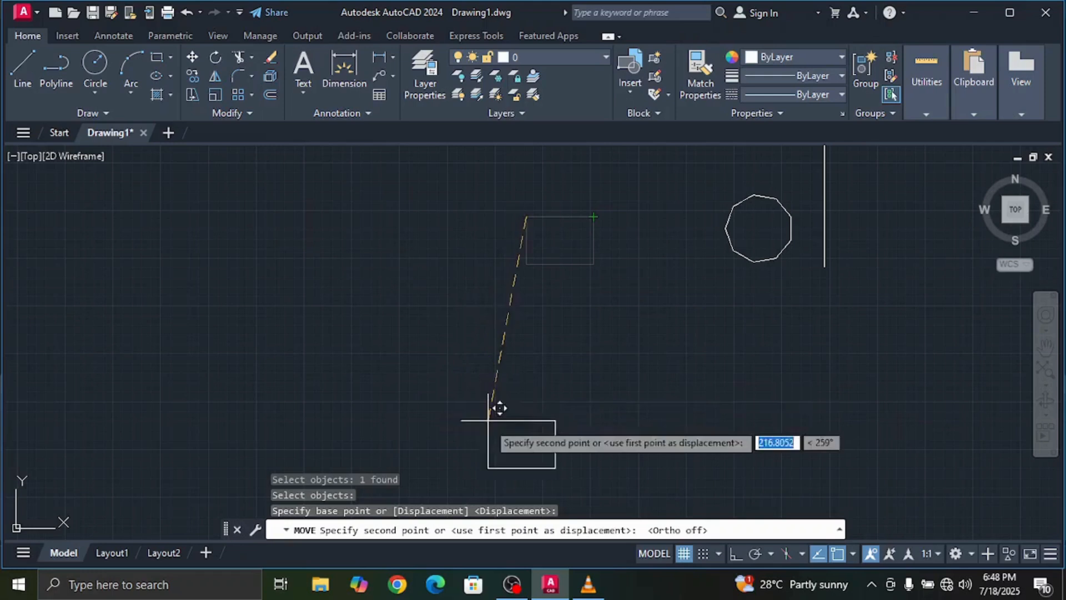
pyautogui.click(486, 294)
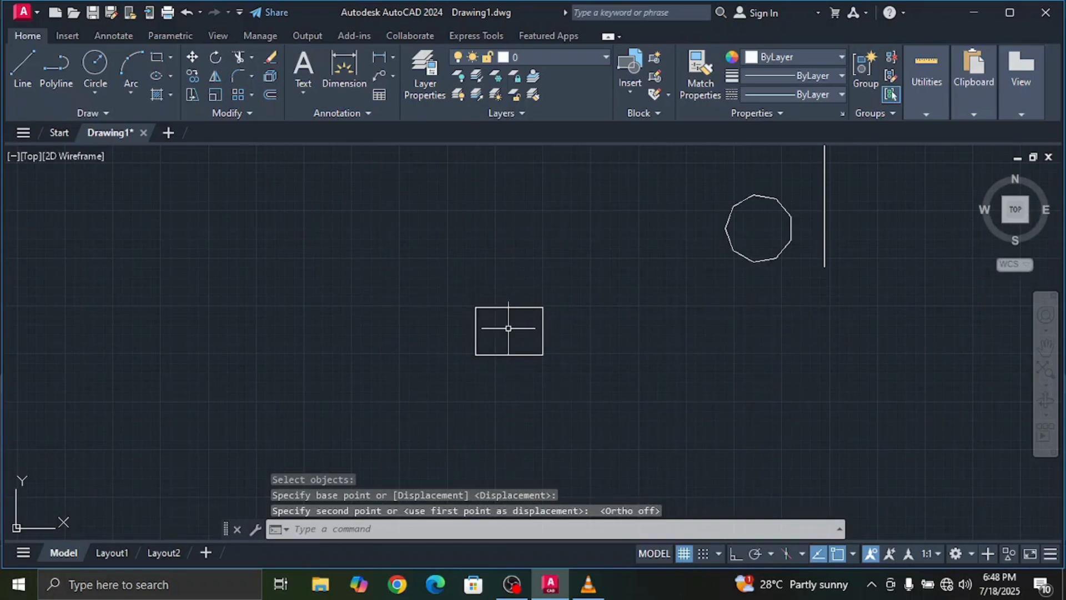
pyautogui.scroll(5, 507, 326)
pyautogui.scroll(-6, 507, 326)
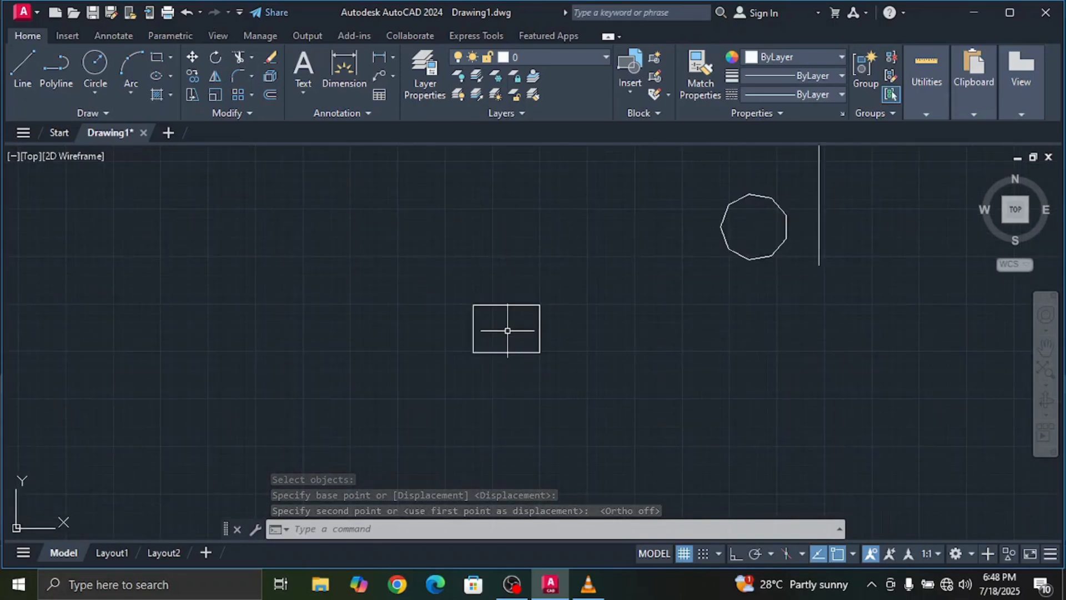
pyautogui.scroll(2, 506, 329)
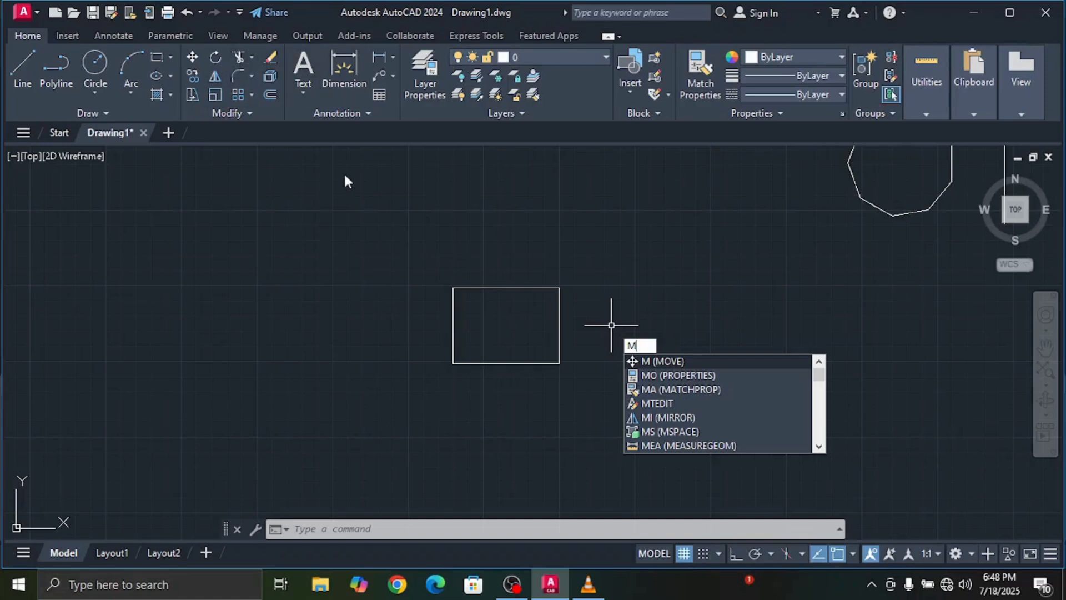
pyautogui.press('Escape')
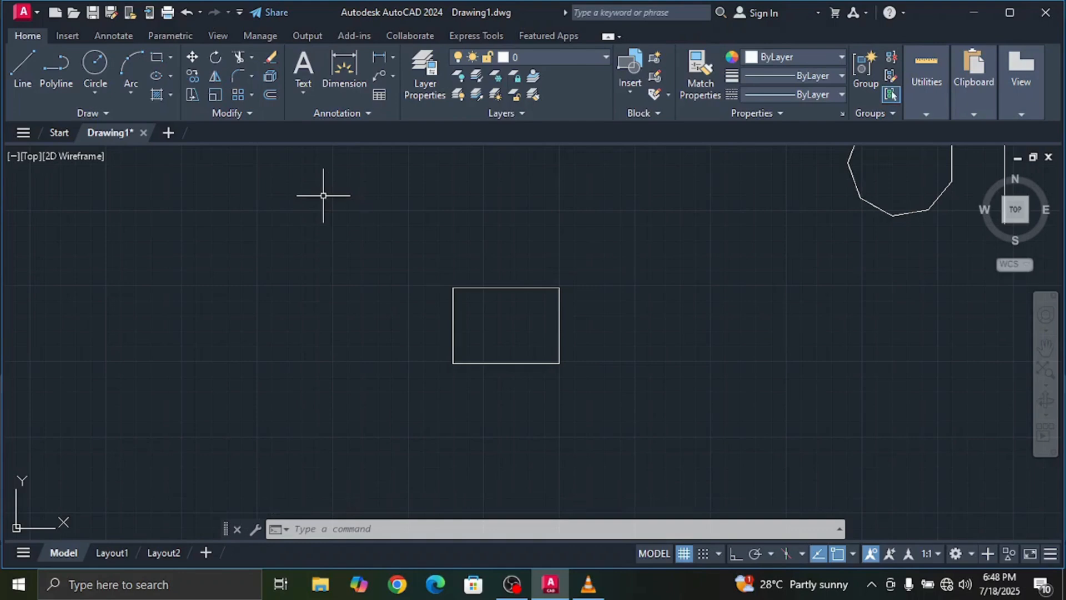
# Copy the rectangle from its upper-right corner to four freehand points: to its right, below it, diagonally below right, and diagonally above right
pyautogui.write('CO')
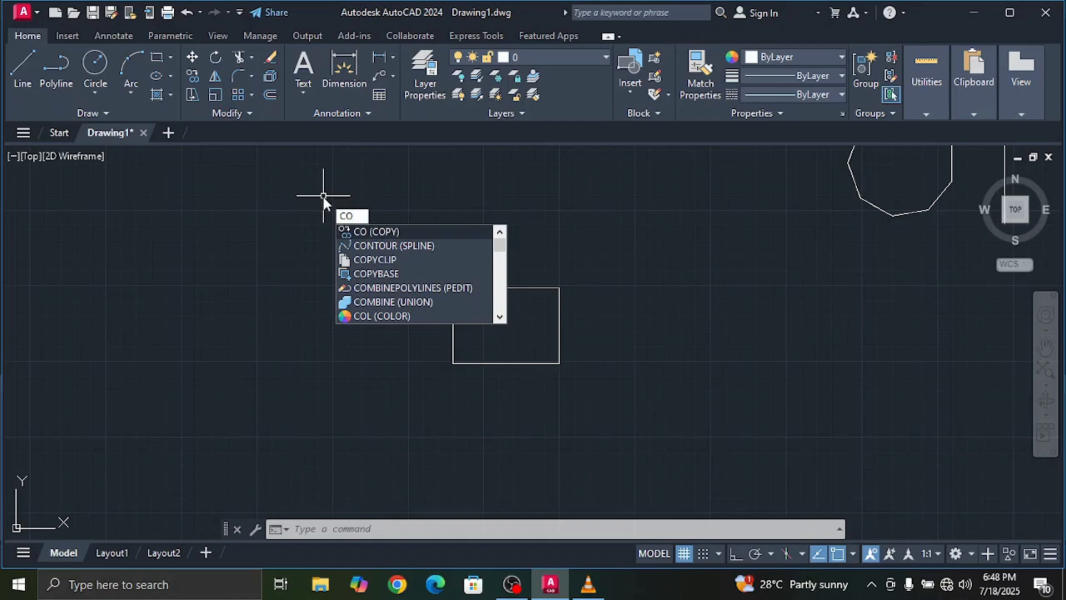
pyautogui.press('Return')
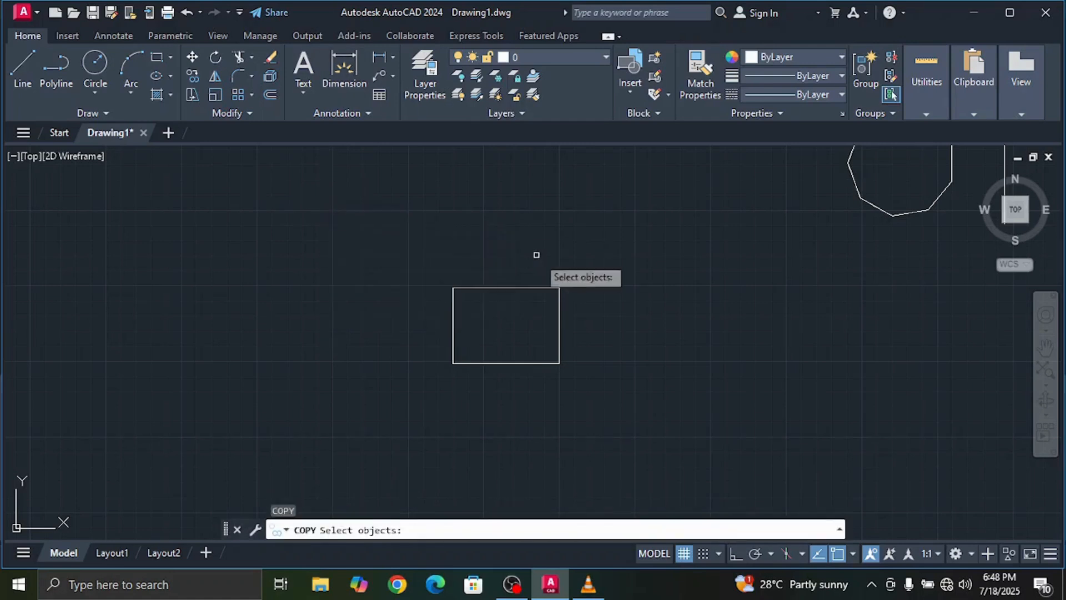
pyautogui.click(531, 288)
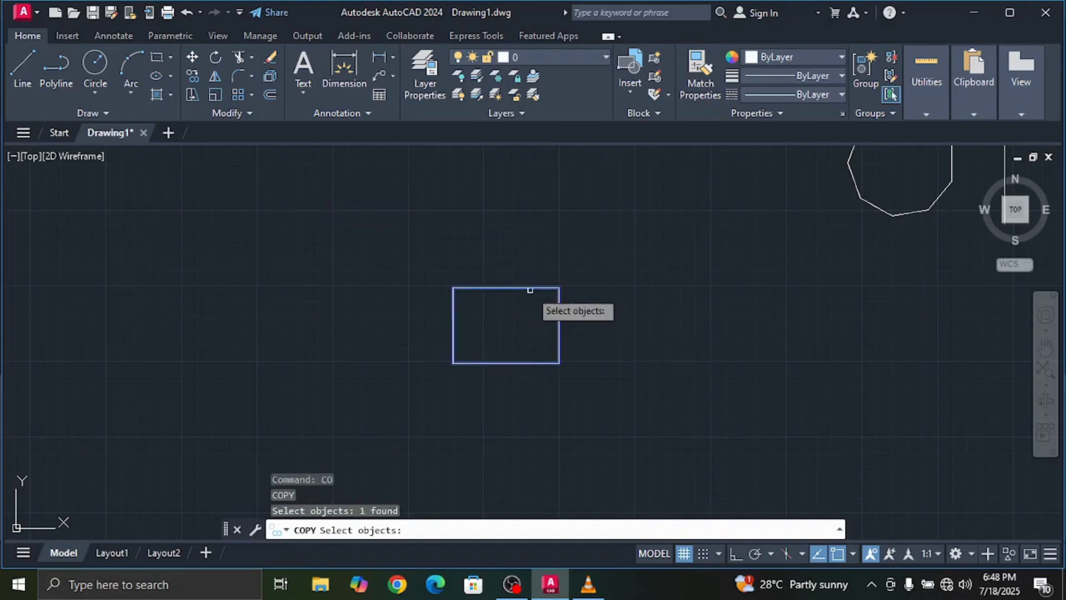
pyautogui.press('Return')
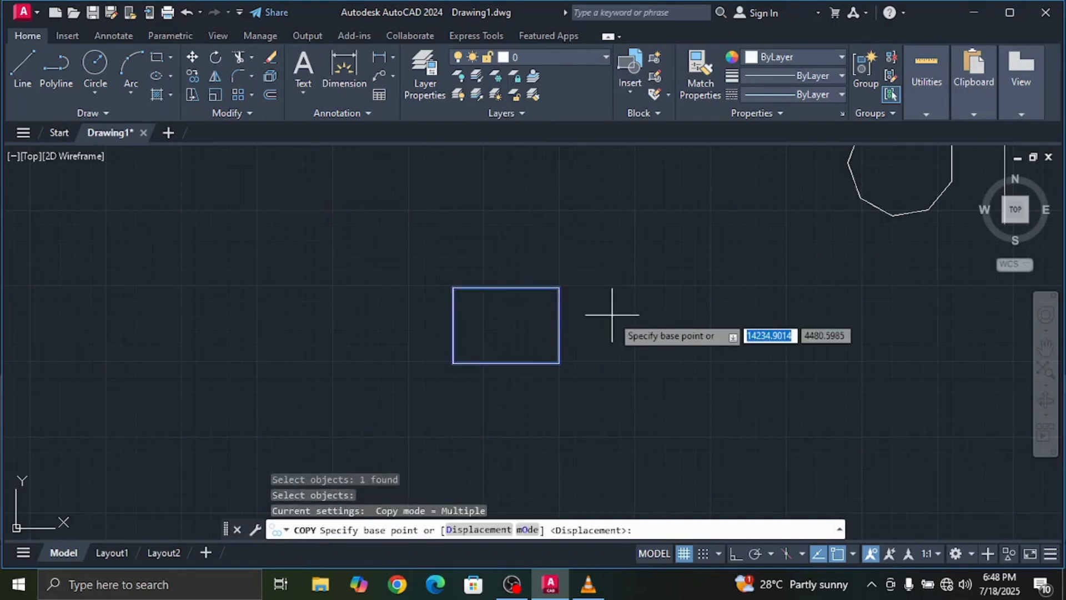
pyautogui.click(559, 287)
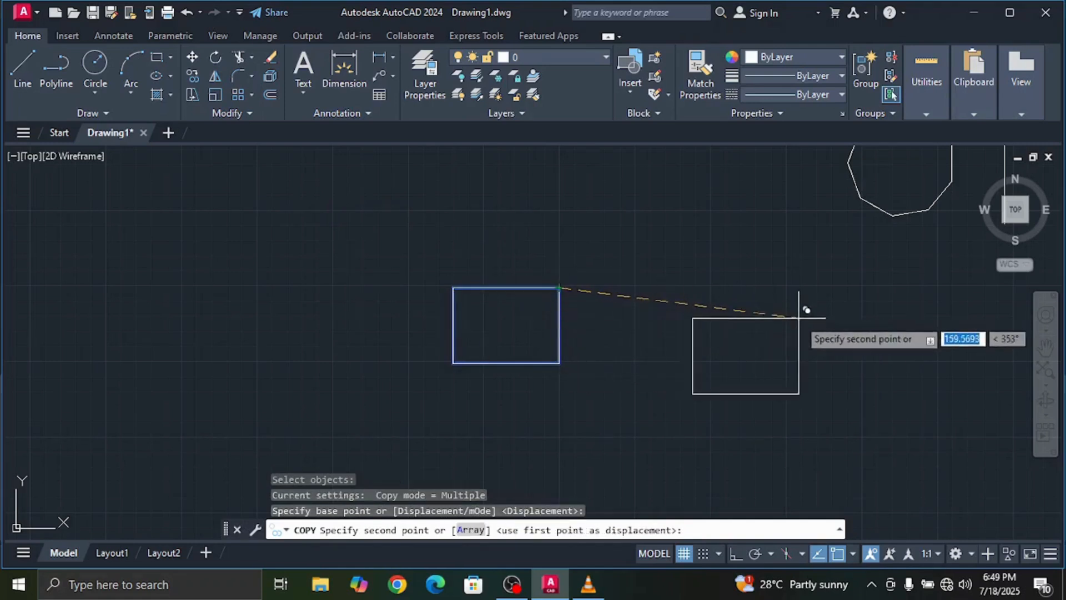
pyautogui.click(811, 287)
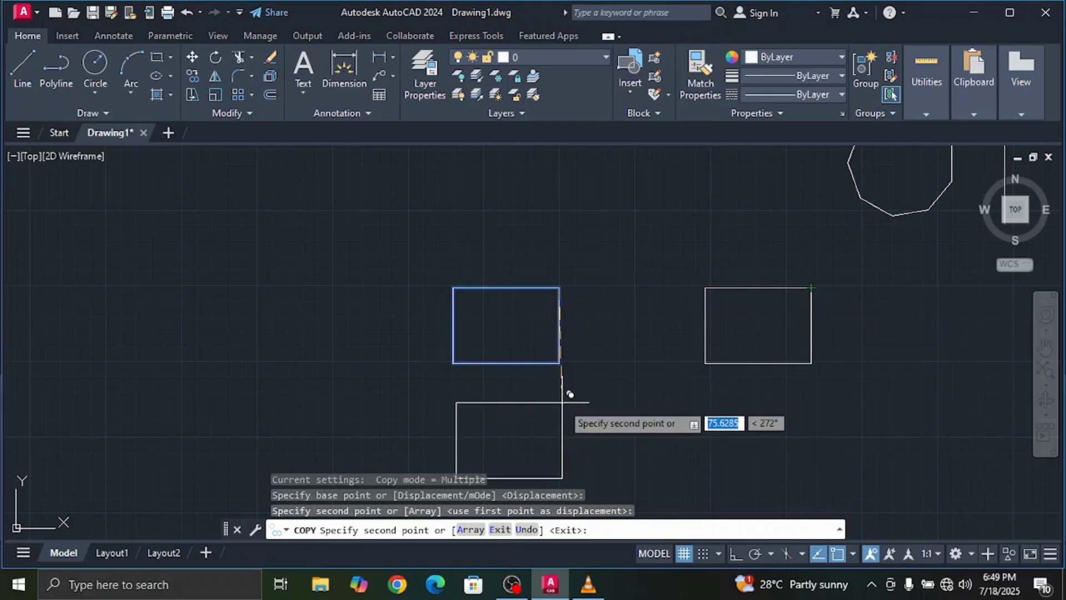
pyautogui.click(558, 411)
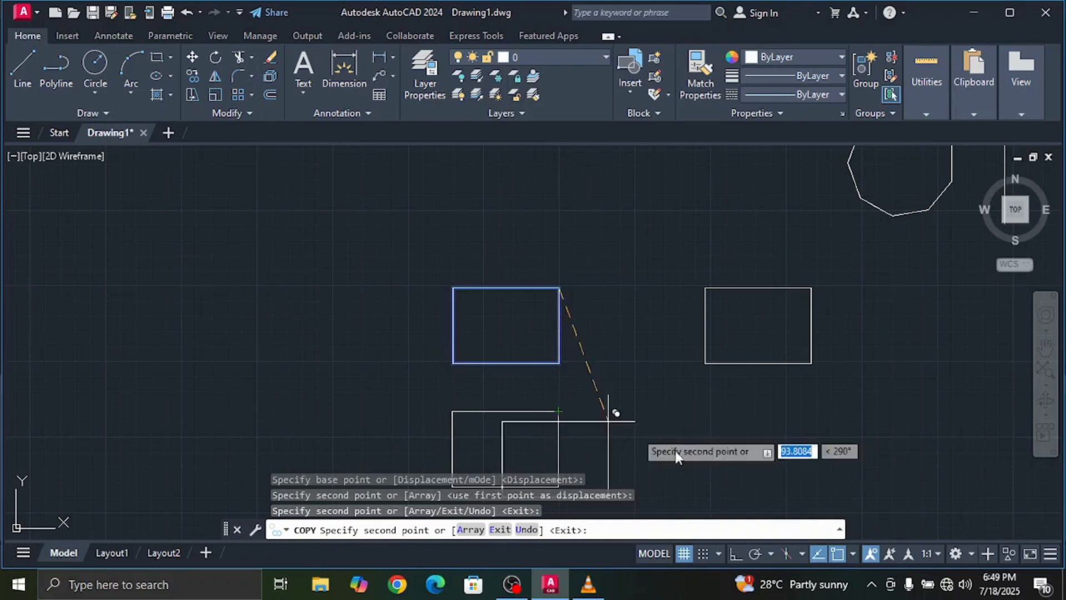
pyautogui.click(828, 424)
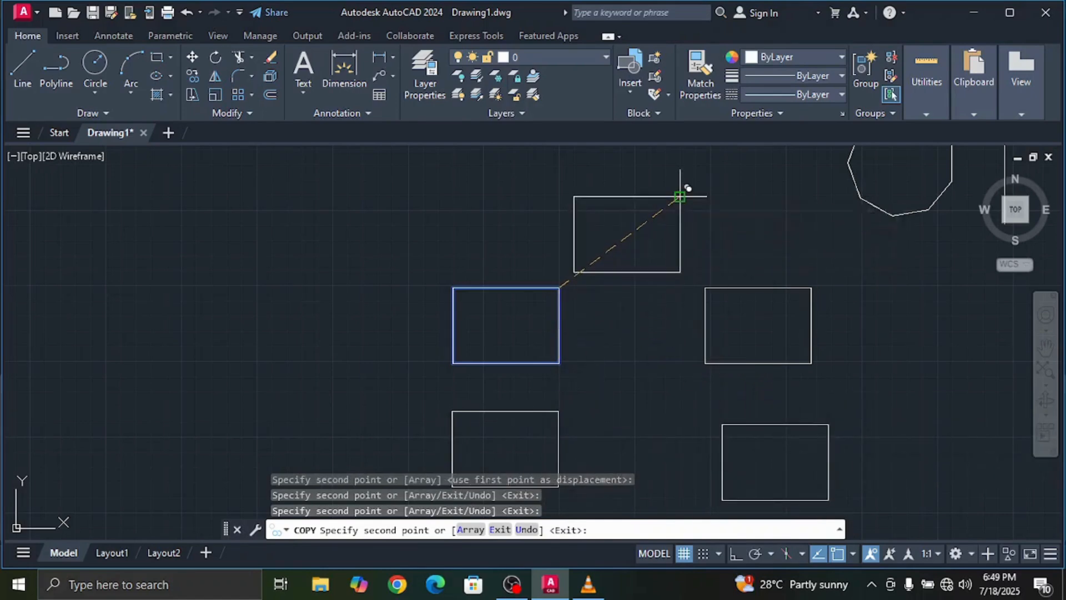
pyautogui.click(680, 196)
pyautogui.press('Escape')
pyautogui.scroll(-4, 803, 244)
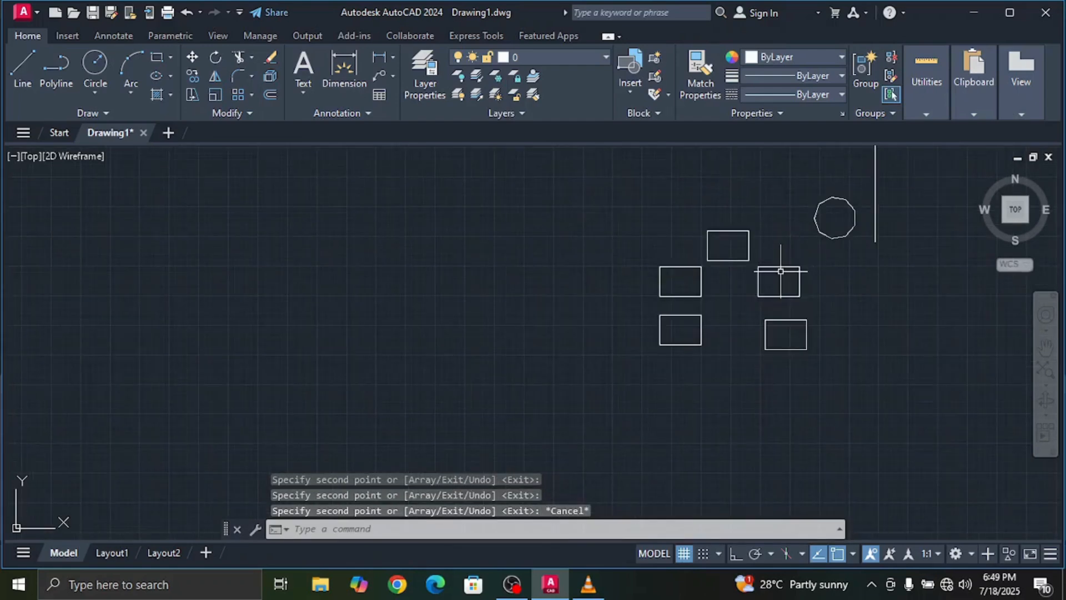
pyautogui.scroll(4, 778, 278)
pyautogui.scroll(-2, 785, 273)
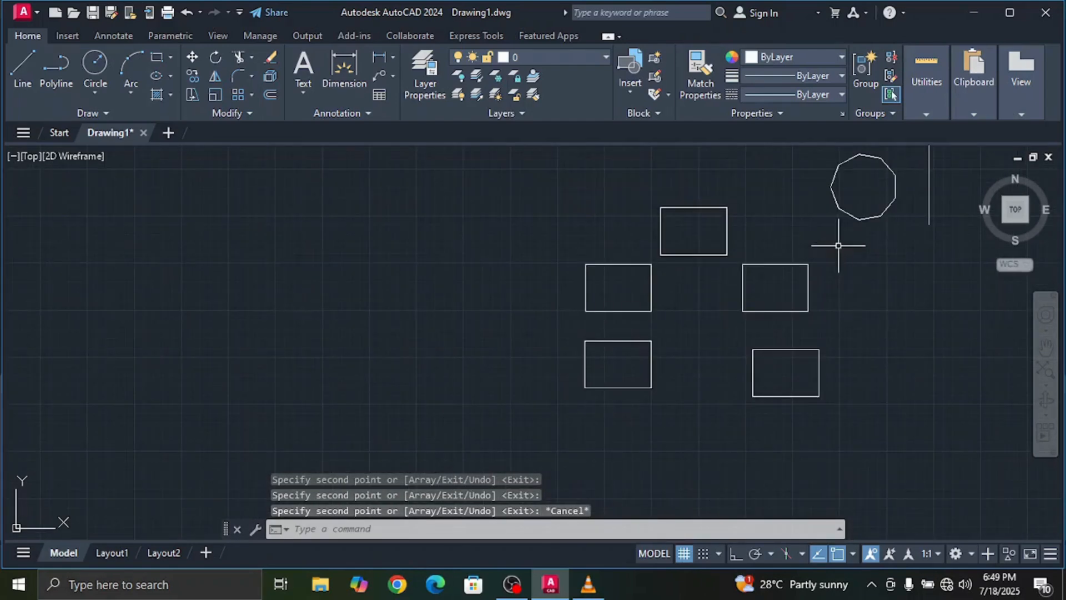
pyautogui.scroll(-2, 858, 264)
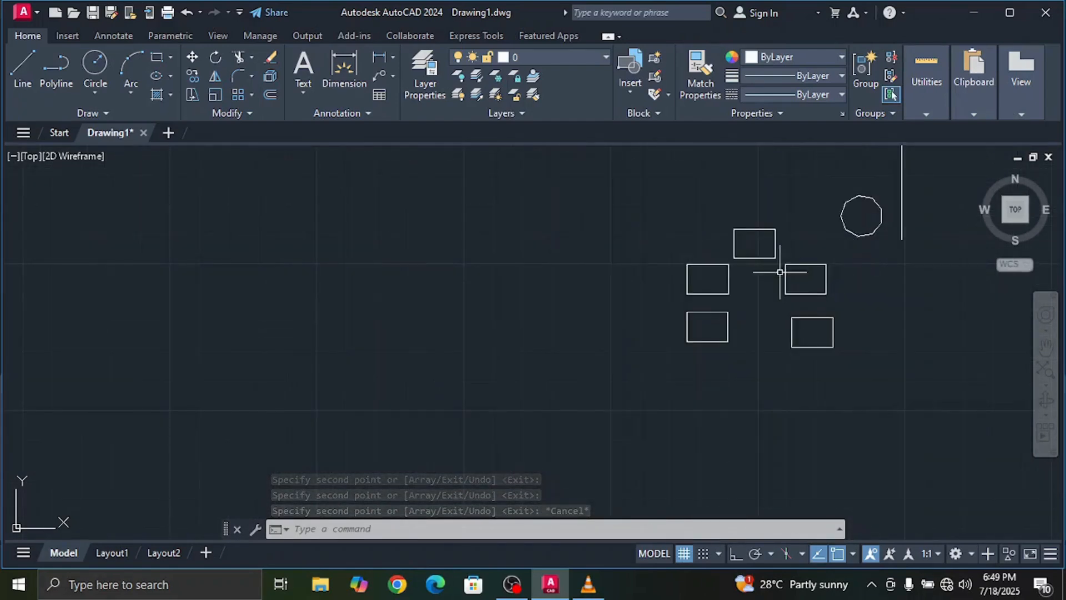
pyautogui.scroll(2, 605, 247)
# Rotate the topmost rectangle about the midpoint of its upper edge to a freehand angle, so it lies tilted above that point
pyautogui.moveTo(602, 248)
pyautogui.mouseDown(button='middle')
pyautogui.moveTo(602, 257)
pyautogui.moveTo(216, 242)
pyautogui.mouseUp(button='middle')
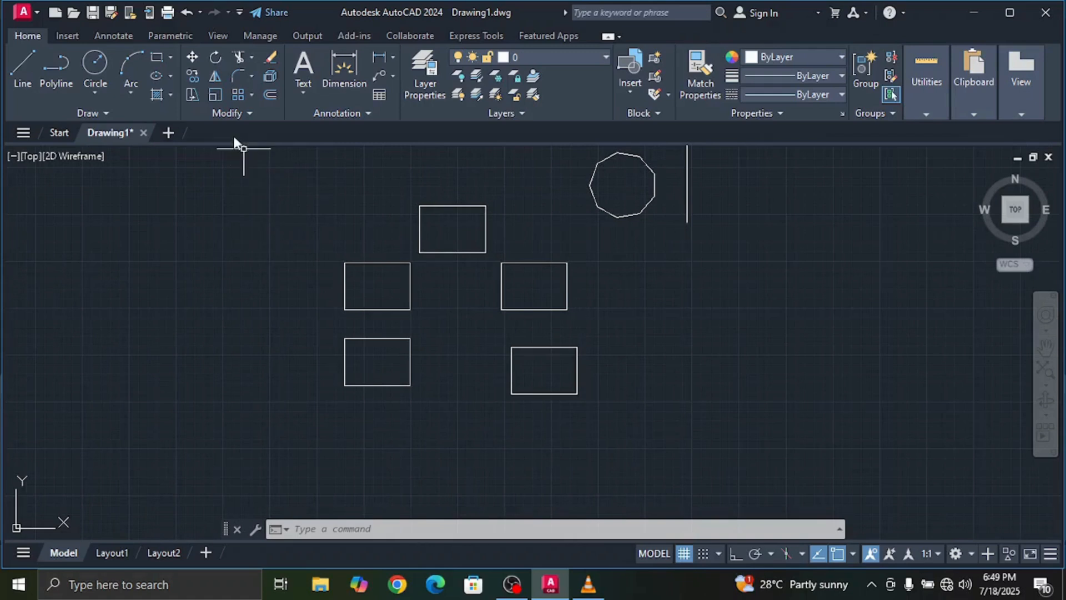
pyautogui.click(215, 57)
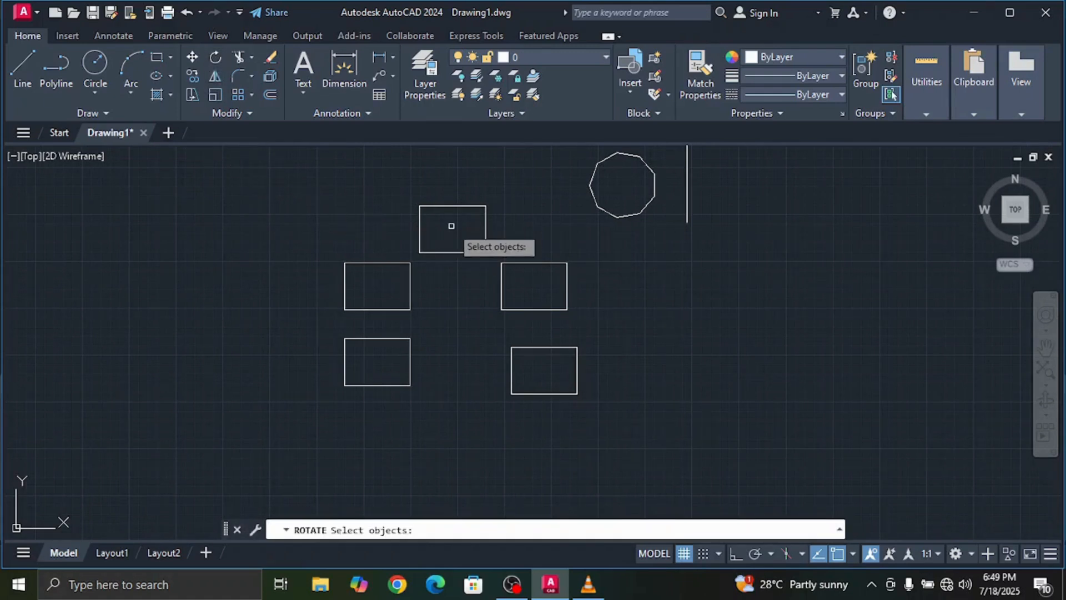
pyautogui.scroll(4, 411, 204)
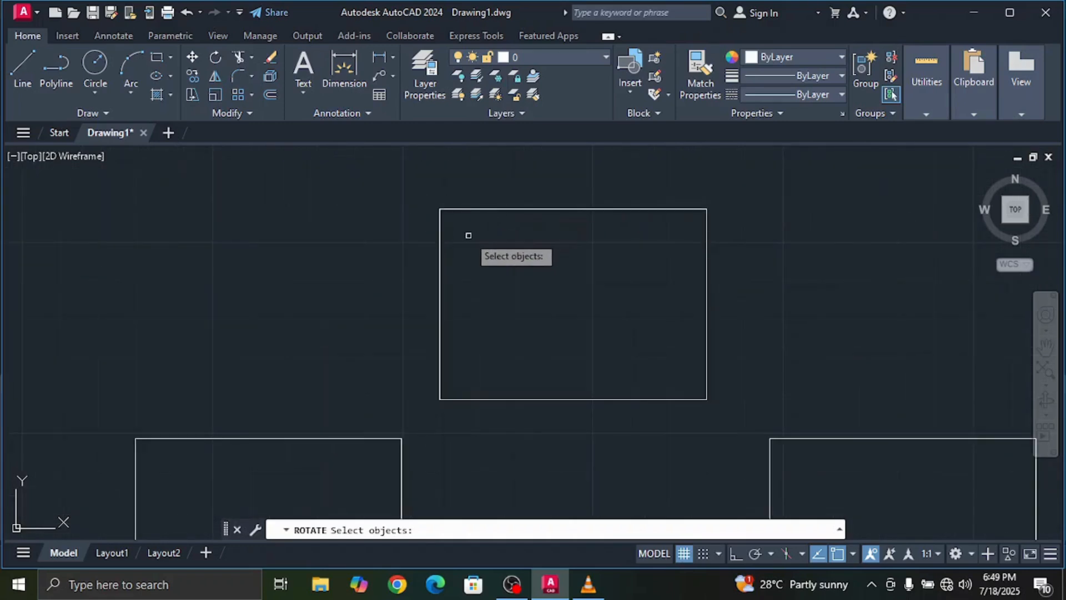
pyautogui.click(500, 208)
pyautogui.click(499, 220)
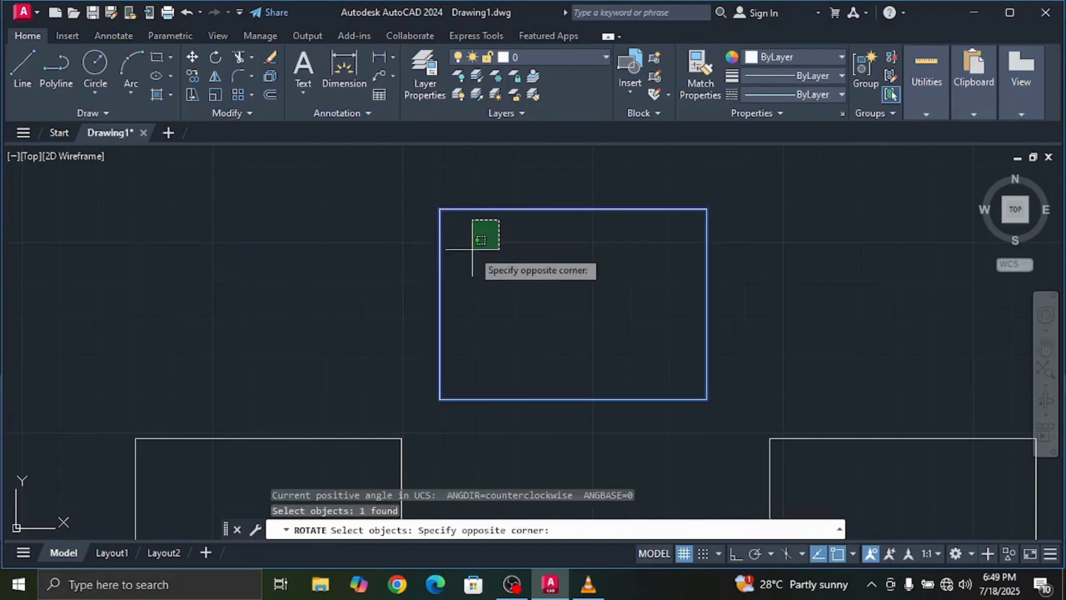
pyautogui.press('Return')
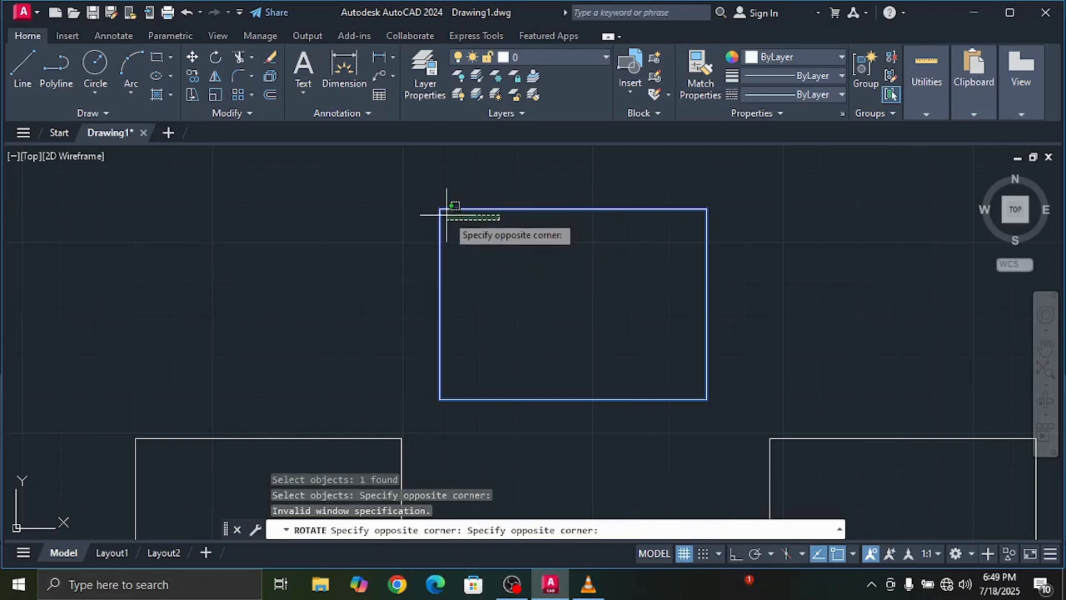
pyautogui.press('Escape')
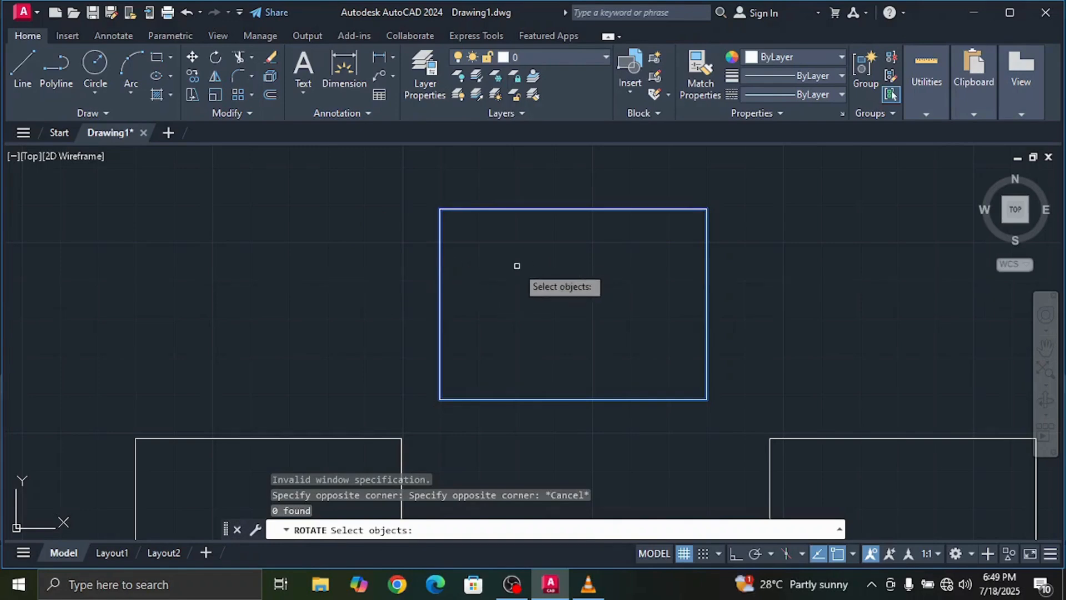
pyautogui.press('Return')
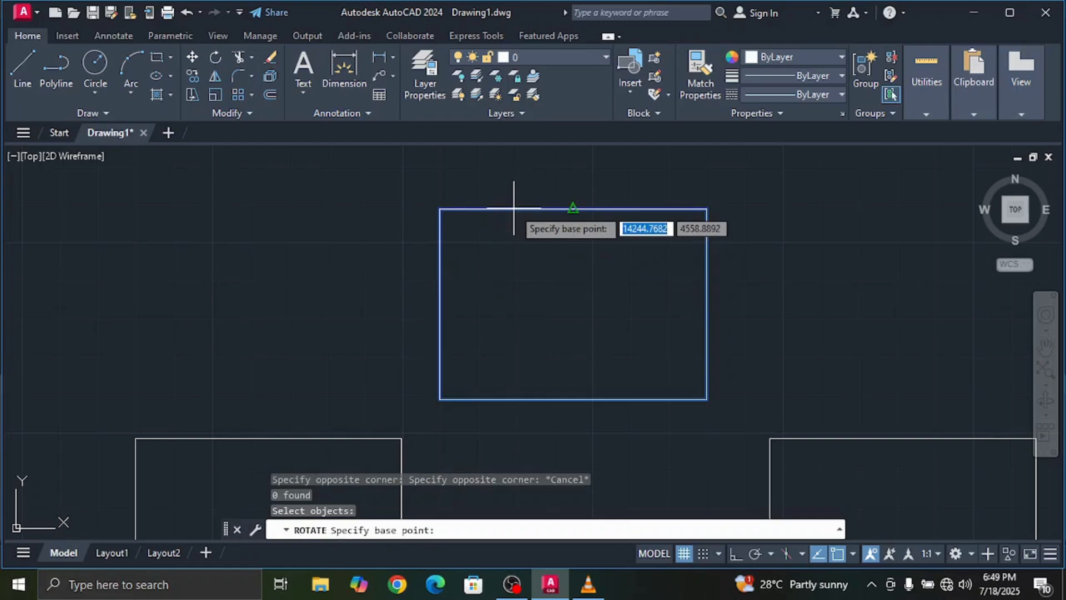
pyautogui.click(574, 210)
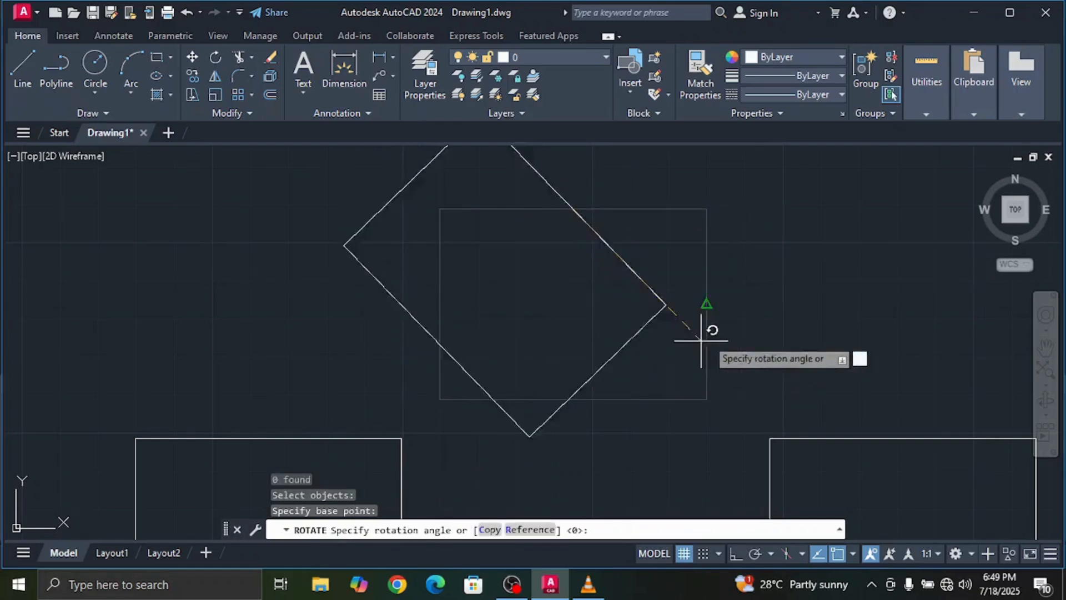
pyautogui.scroll(-2, 678, 178)
pyautogui.scroll(-2, 678, 179)
pyautogui.moveTo(690, 172); pyautogui.dragTo(648, 305, button='middle')
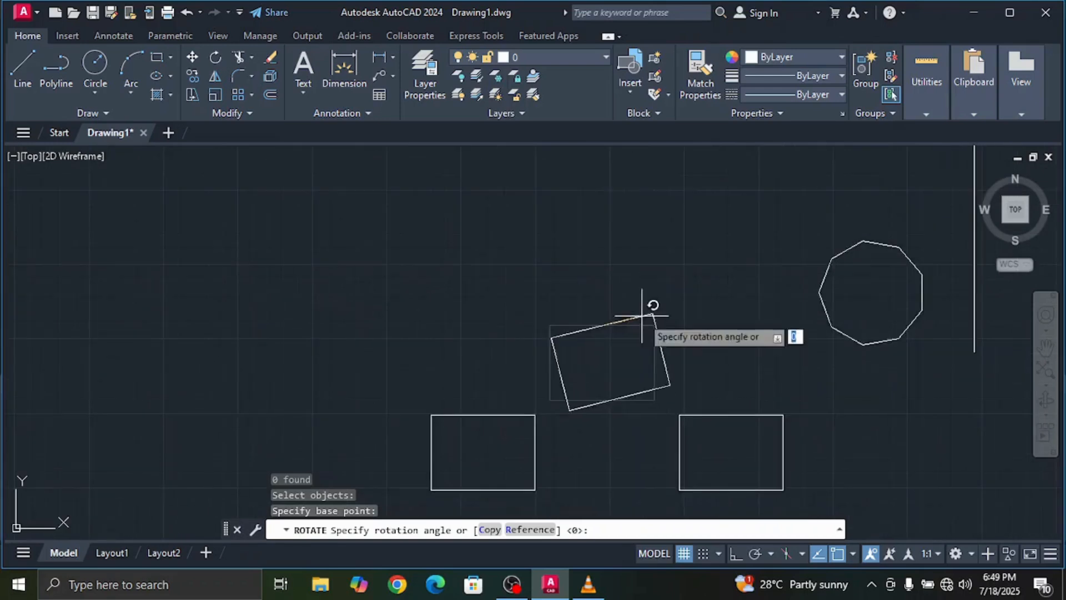
pyautogui.click(526, 376)
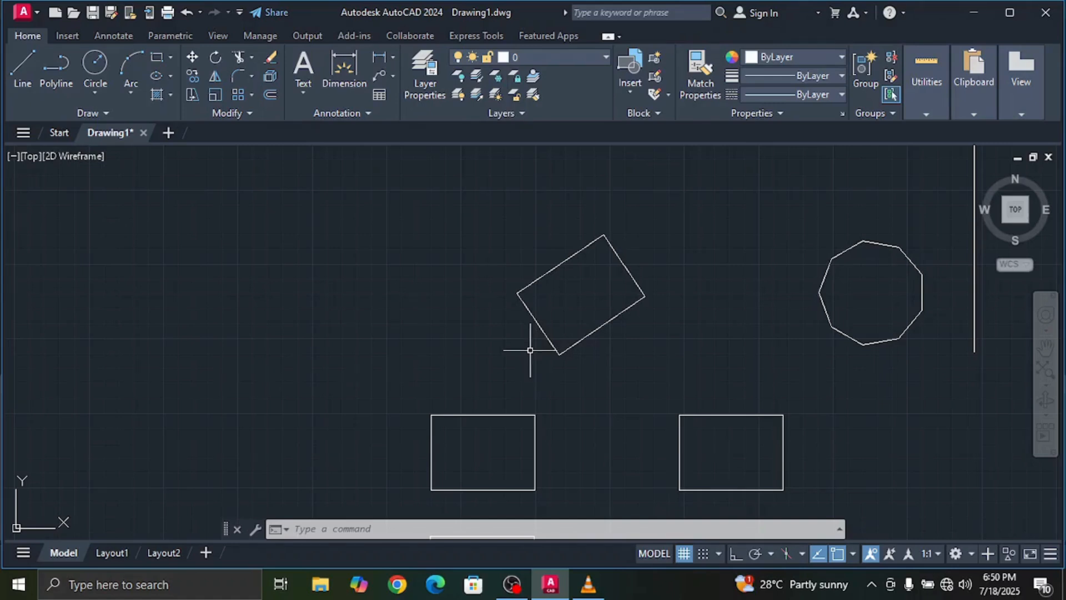
# Scale the original rectangle, below and left of the tilted one, by a factor of 5 from its upper-left corner
pyautogui.click(211, 94)
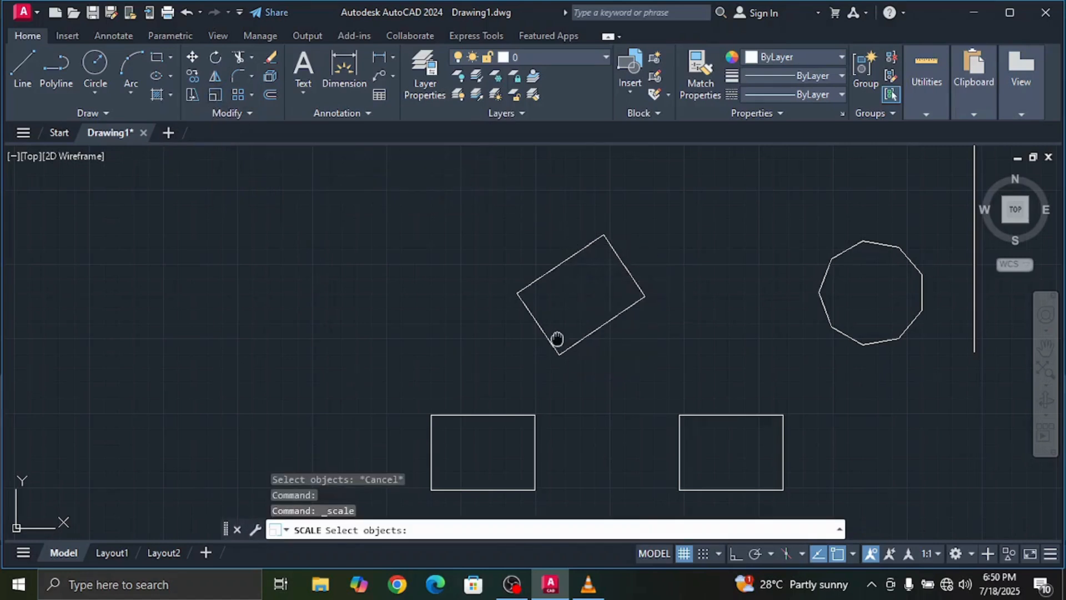
pyautogui.moveTo(556, 338); pyautogui.dragTo(519, 181, button='middle')
pyautogui.click(486, 250)
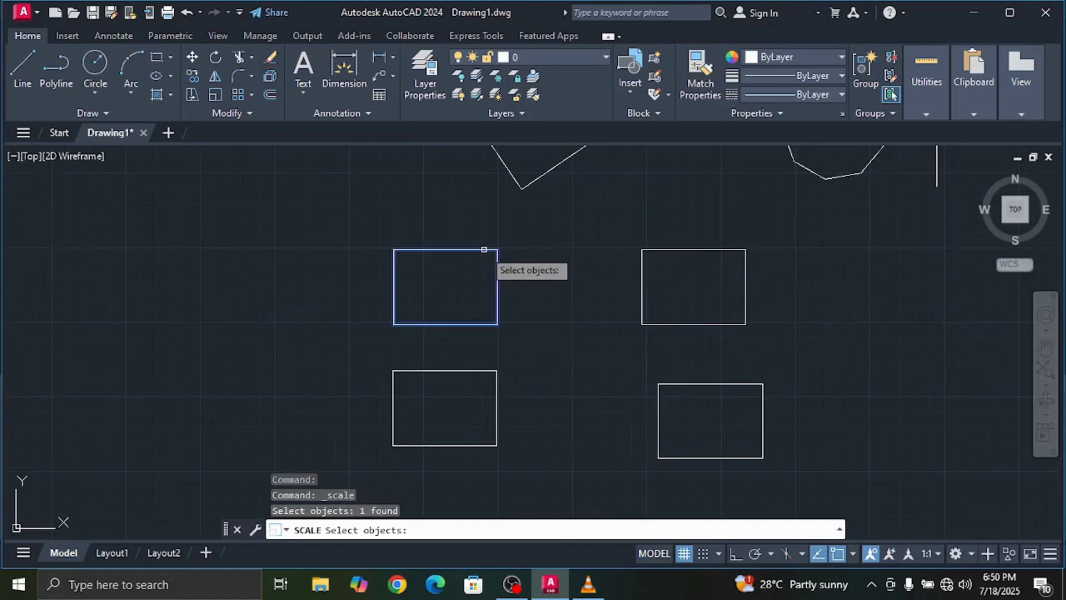
pyautogui.press('Return')
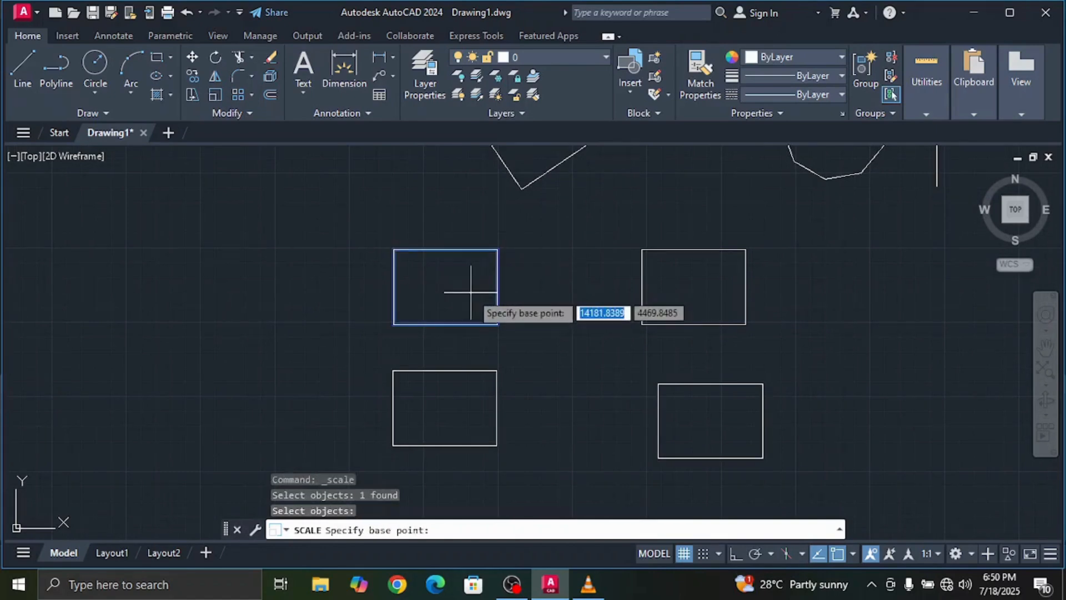
pyautogui.click(394, 249)
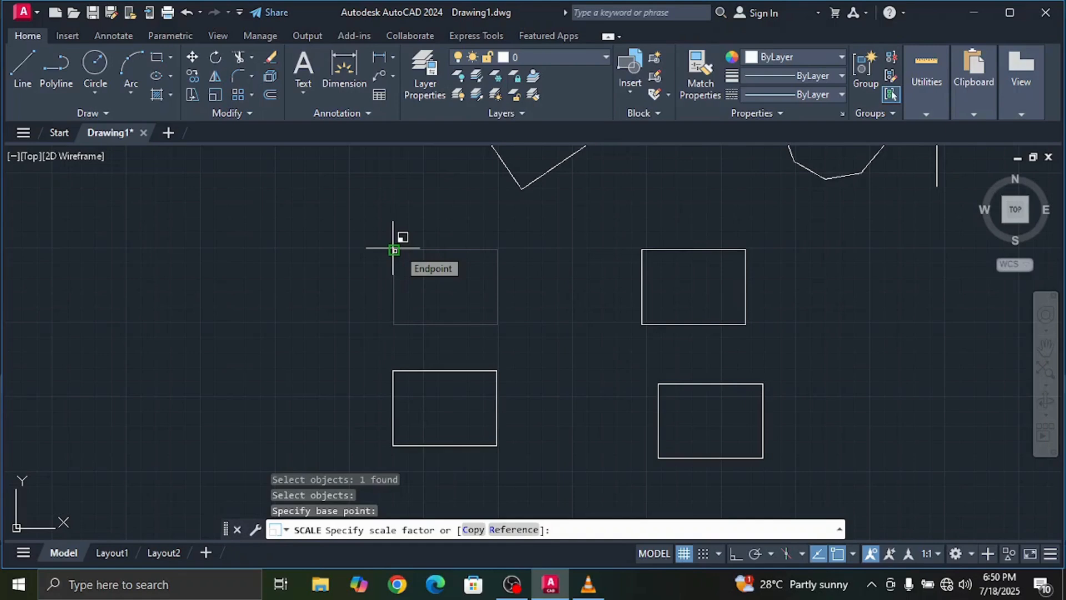
pyautogui.write('5')
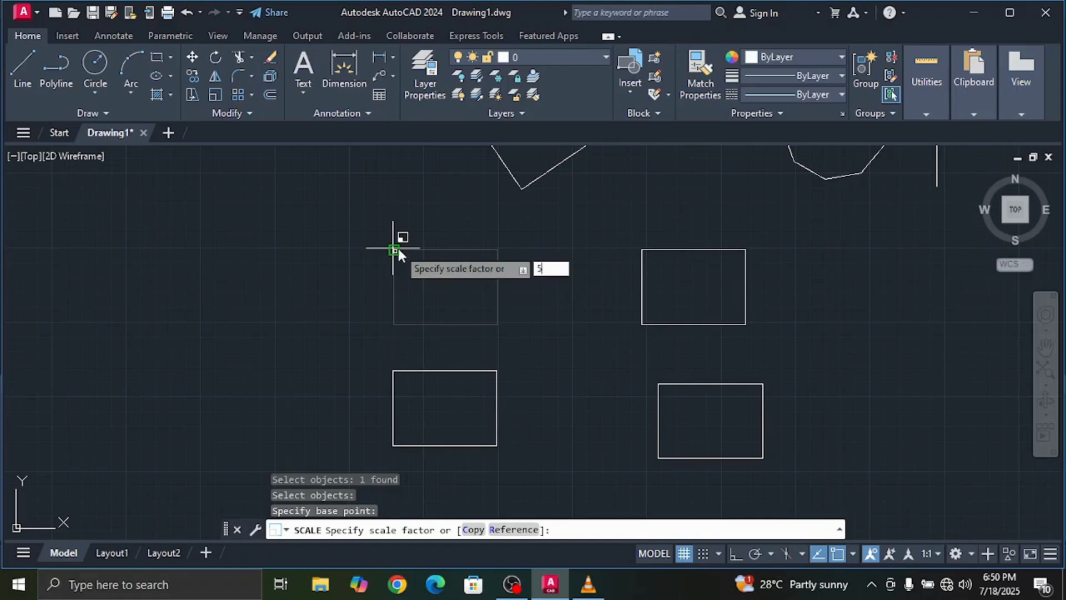
pyautogui.press('Return')
# Examine the size of the scaled rectangle against the smaller rectangles and the polygon around it
pyautogui.scroll(-4, 616, 311)
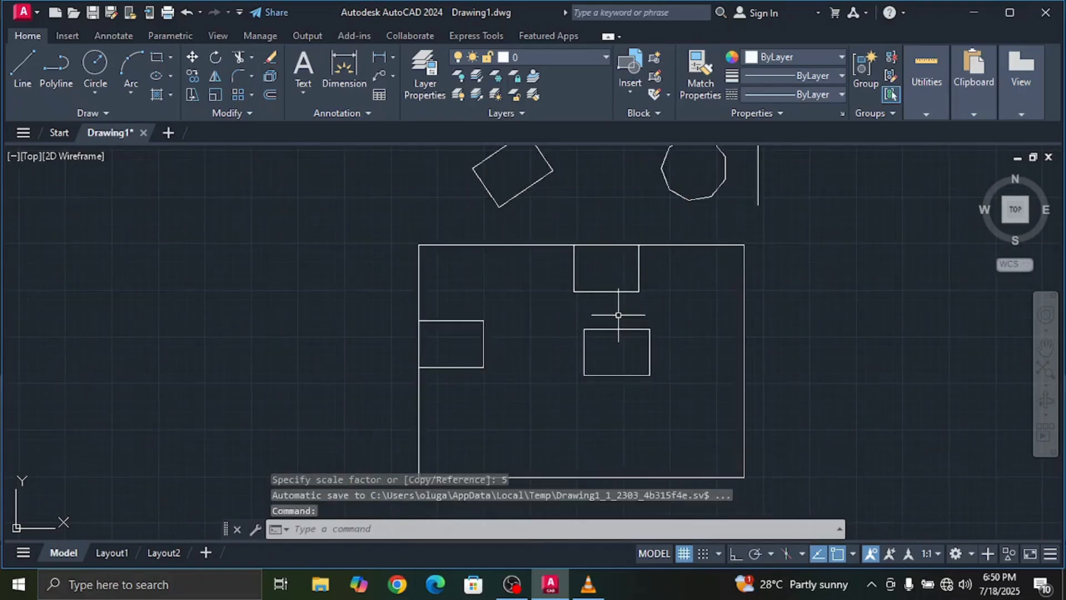
pyautogui.scroll(4, 628, 307)
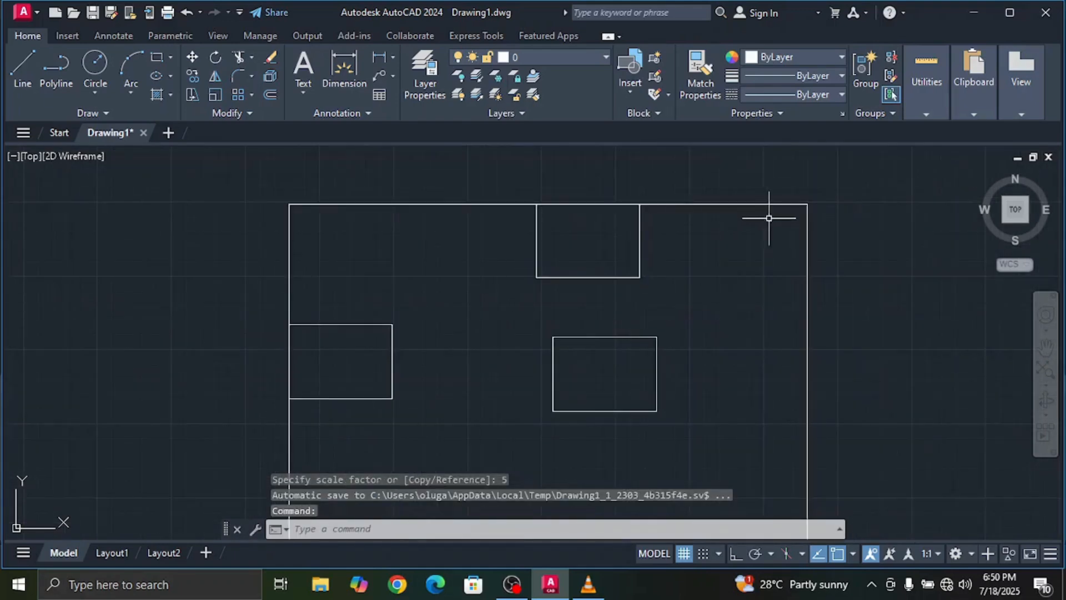
pyautogui.scroll(-4, 769, 222)
pyautogui.scroll(4, 771, 229)
pyautogui.scroll(-4, 772, 232)
pyautogui.scroll(4, 772, 232)
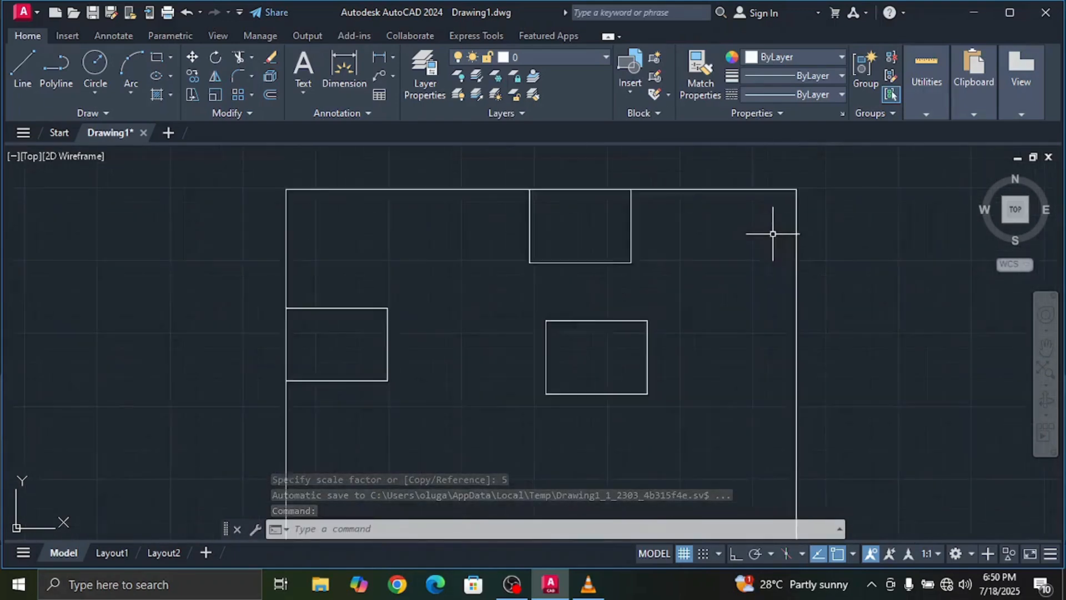
pyautogui.scroll(-4, 768, 231)
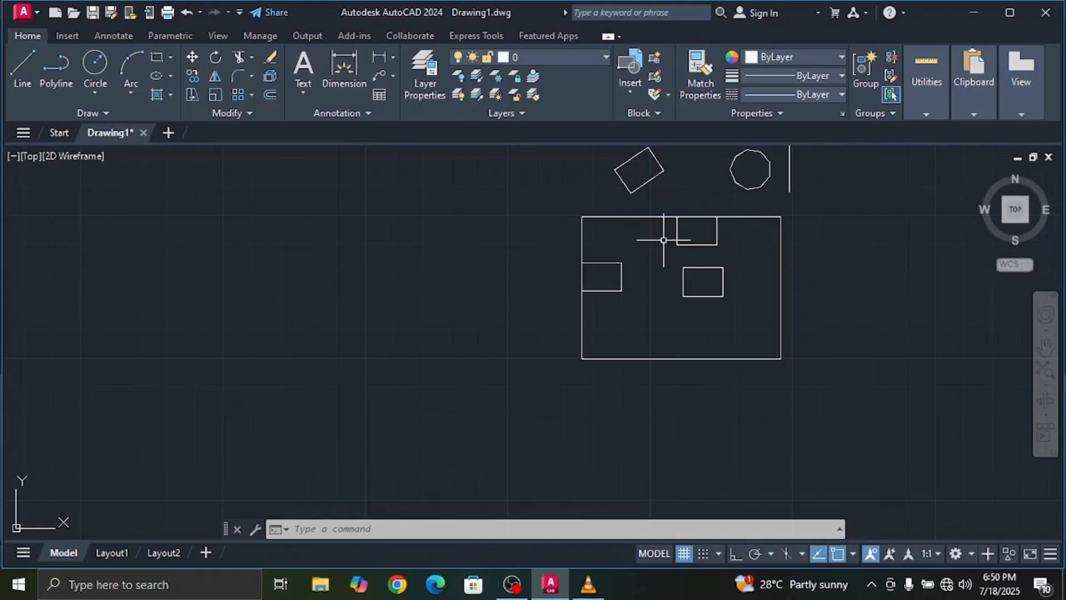
pyautogui.scroll(-4, 689, 233)
pyautogui.scroll(4, 690, 231)
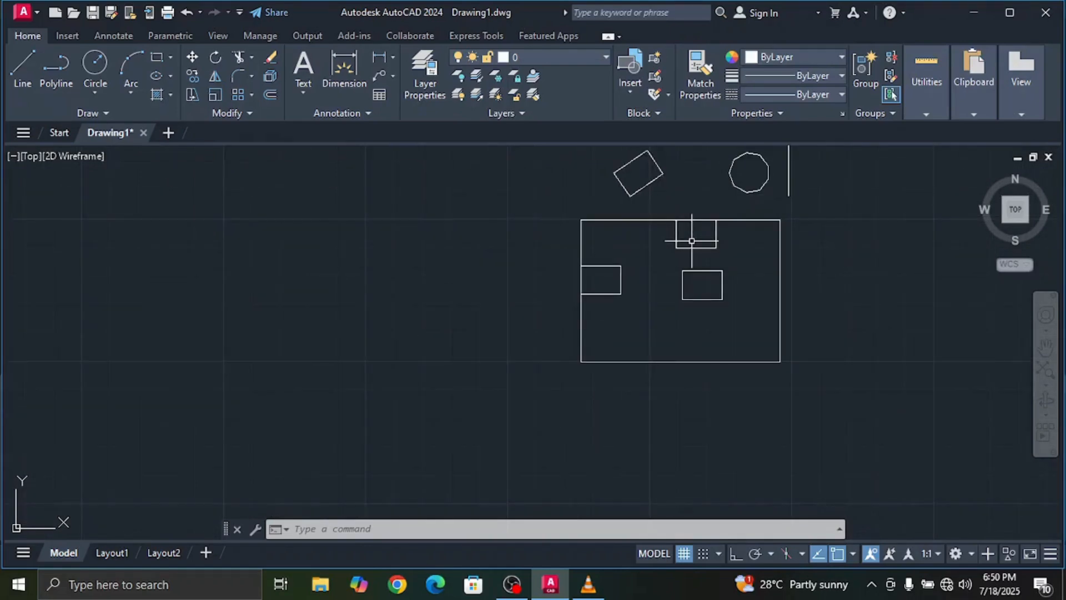
pyautogui.scroll(-4, 692, 238)
pyautogui.scroll(5, 691, 238)
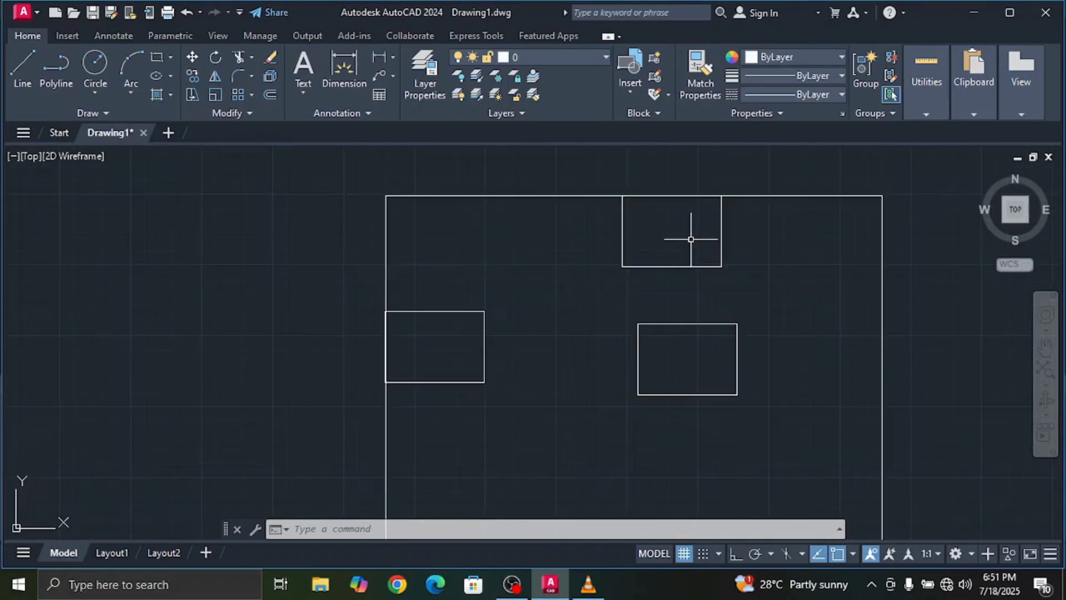
pyautogui.scroll(-2, 689, 236)
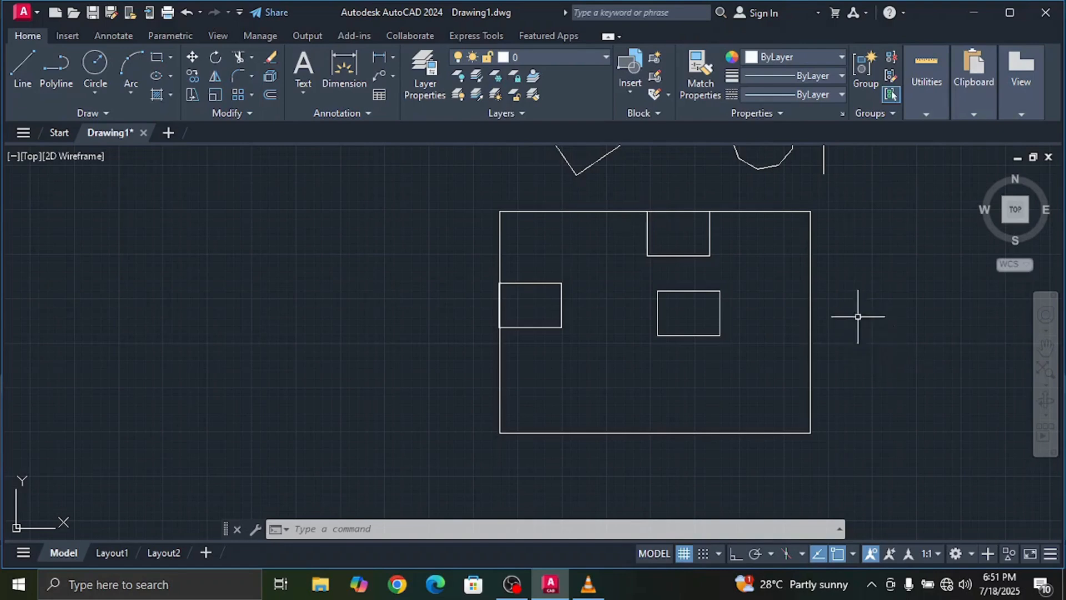
# Mirror the large scaled rectangle across its own right edge, from the edge's midpoint to its upper corner, keeping the source object
pyautogui.moveTo(842, 308)
pyautogui.mouseDown(button='middle')
pyautogui.moveTo(623, 267)
pyautogui.moveTo(524, 305)
pyautogui.mouseUp(button='middle')
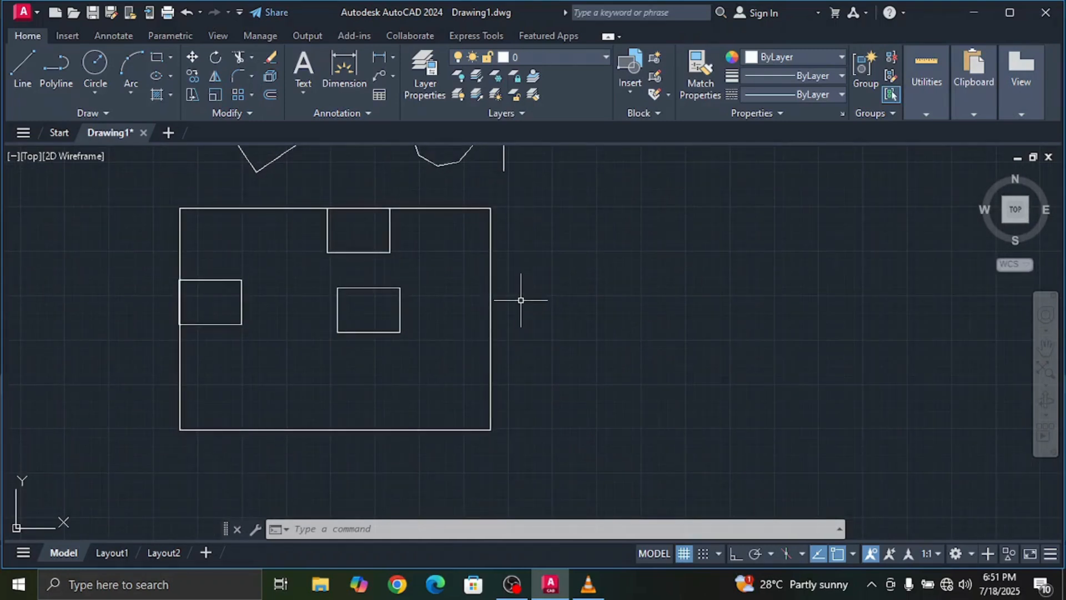
pyautogui.click(214, 78)
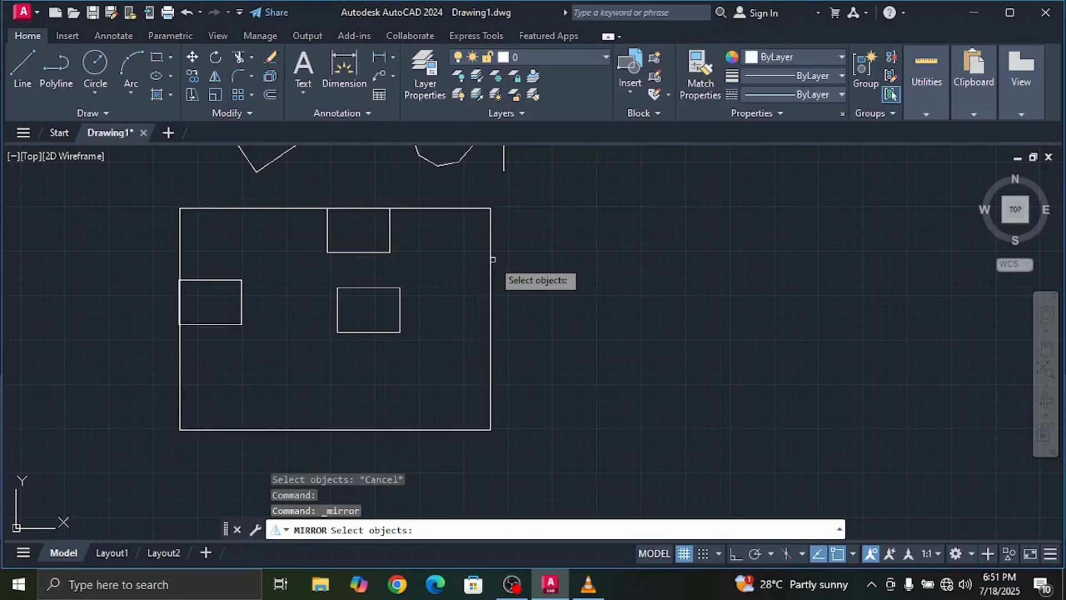
pyautogui.doubleClick(492, 259)
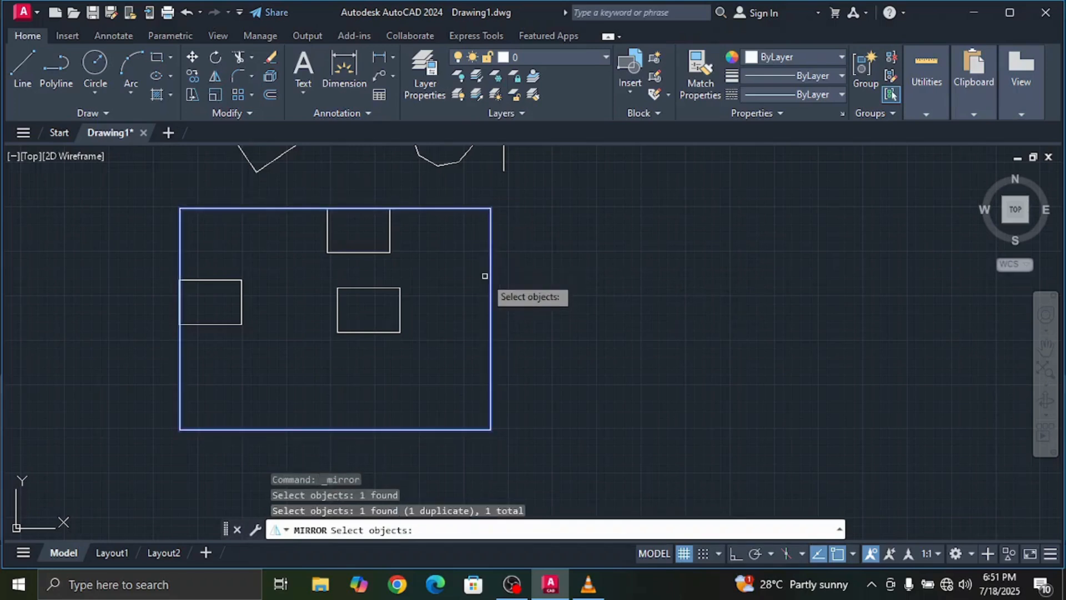
pyautogui.press('Return')
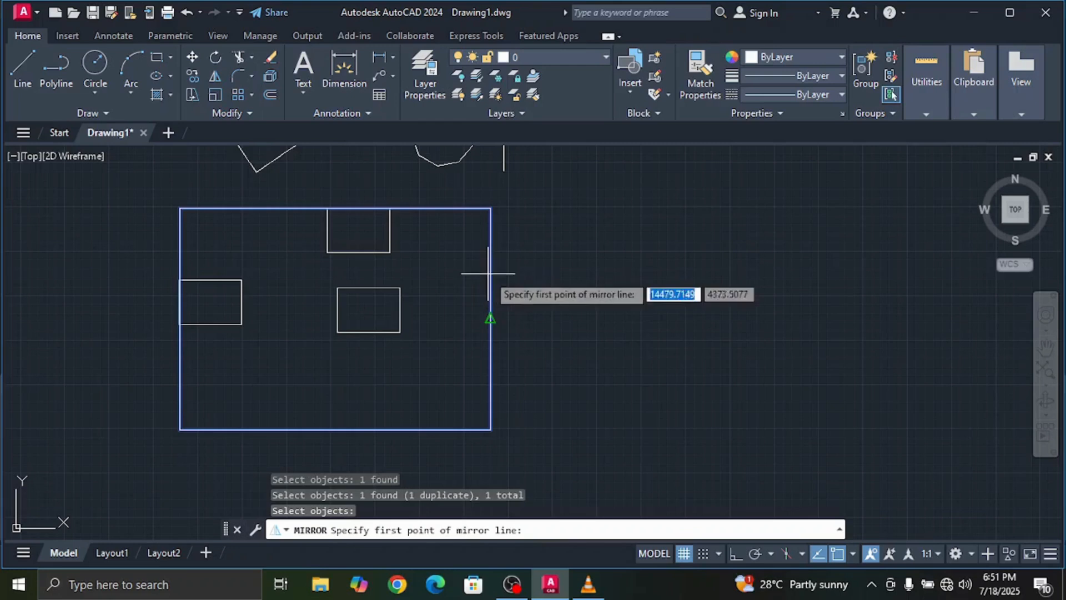
pyautogui.click(491, 319)
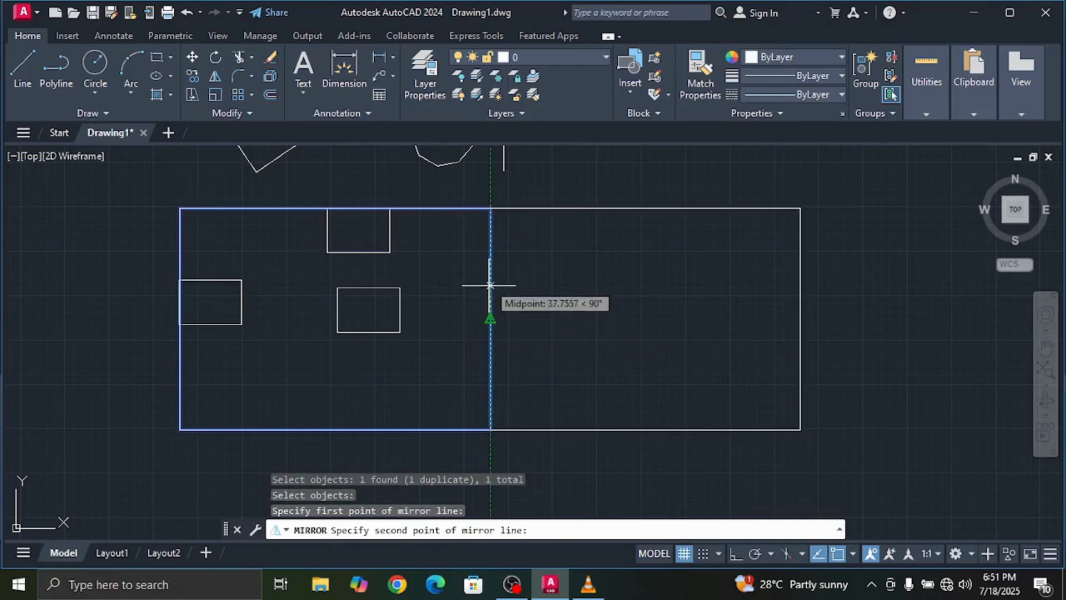
pyautogui.click(490, 208)
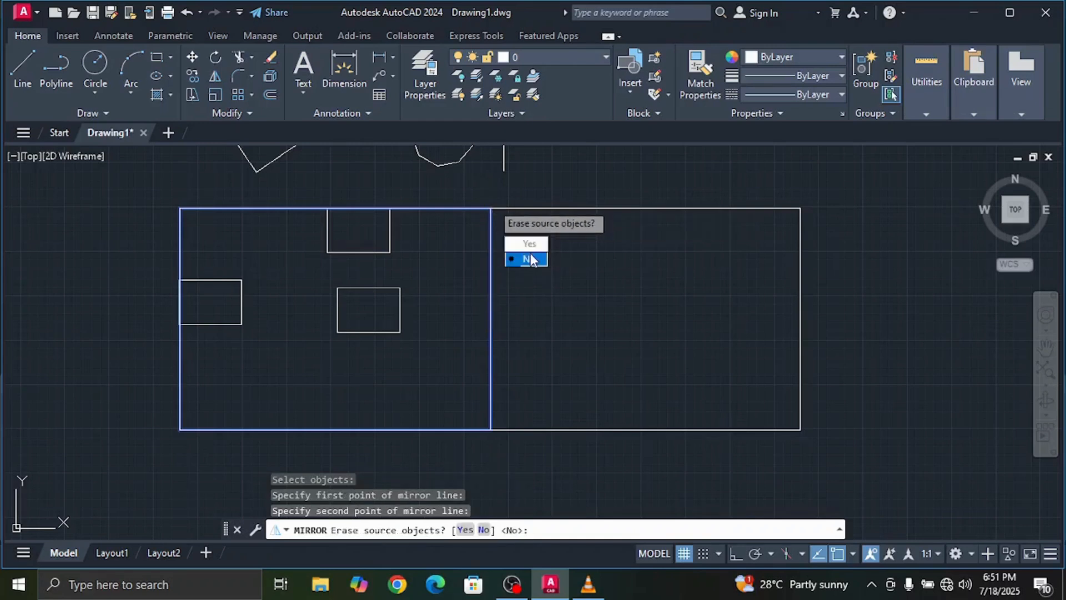
pyautogui.click(527, 259)
pyautogui.click(491, 202)
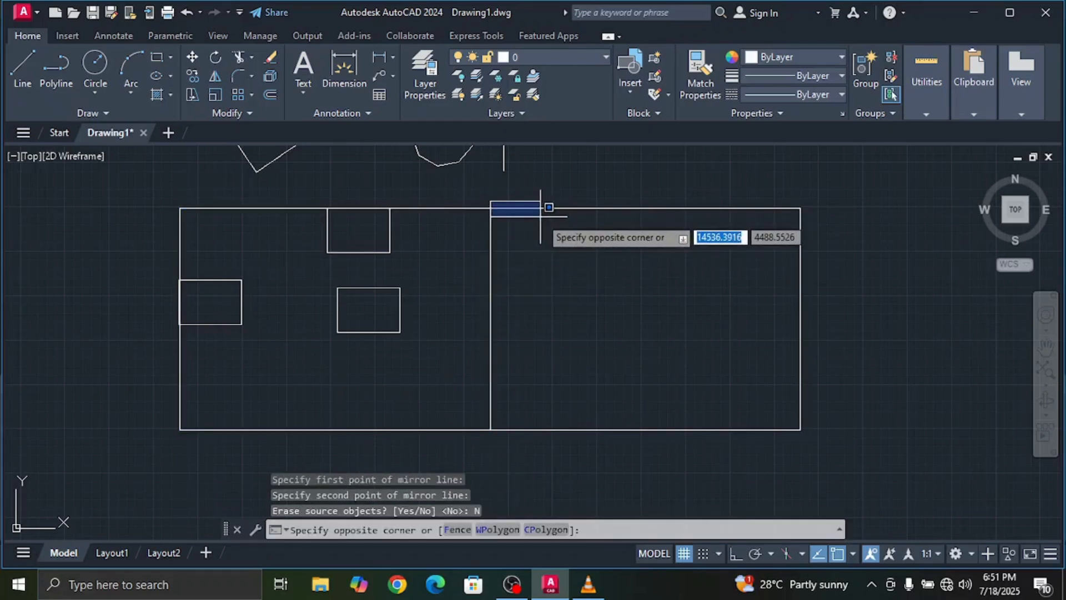
pyautogui.press('Escape')
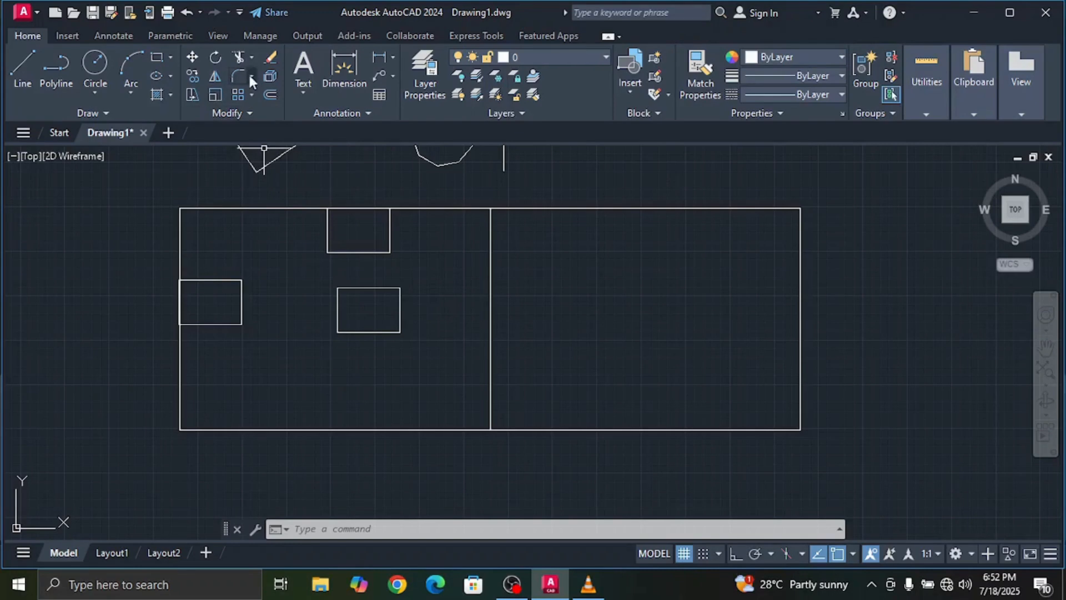
# Set the fillet radius to 7 and try to fillet the upper-right corner of the small rectangle in the middle of the large one
pyautogui.scroll(5, 389, 291)
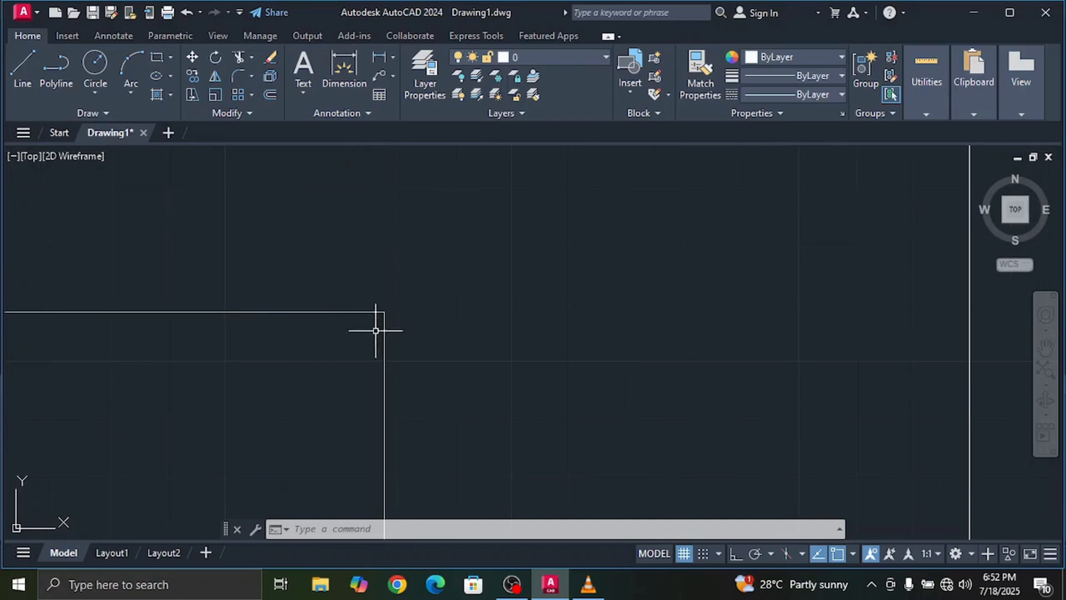
pyautogui.scroll(-4, 328, 333)
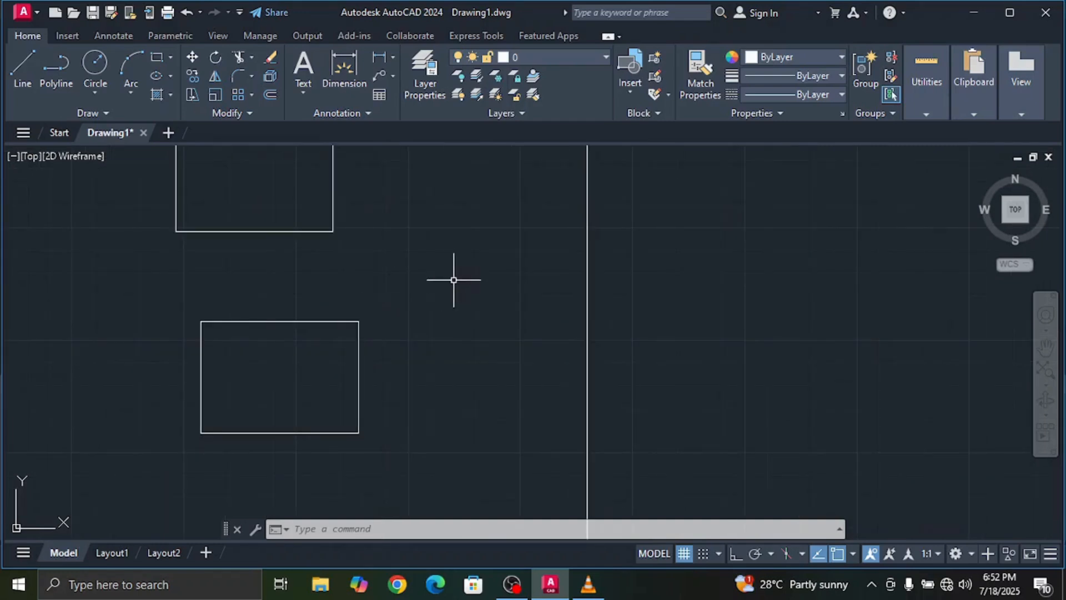
pyautogui.scroll(4, 347, 327)
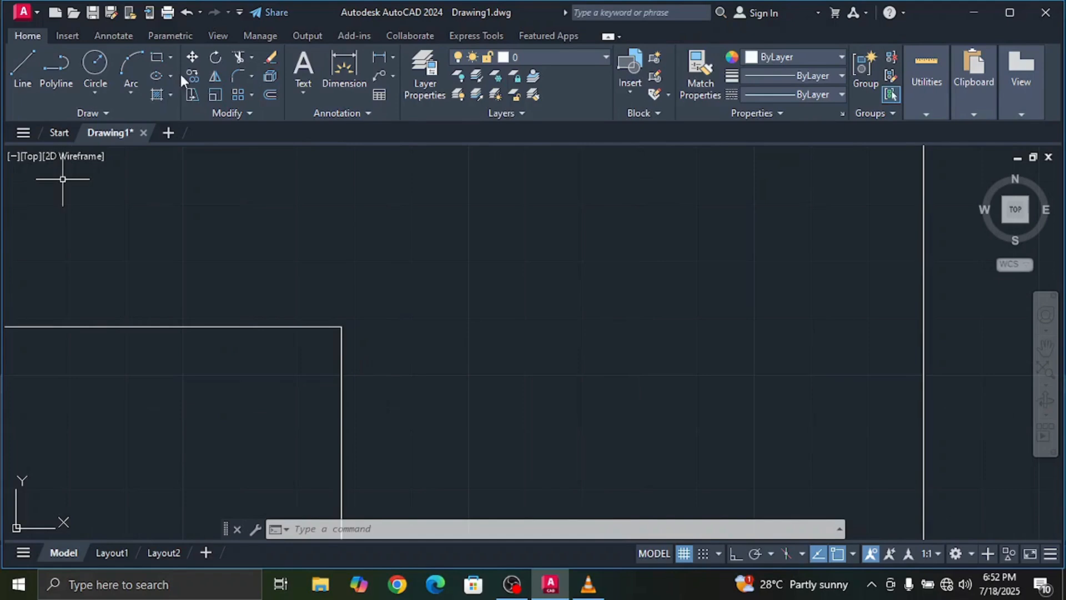
pyautogui.click(235, 75)
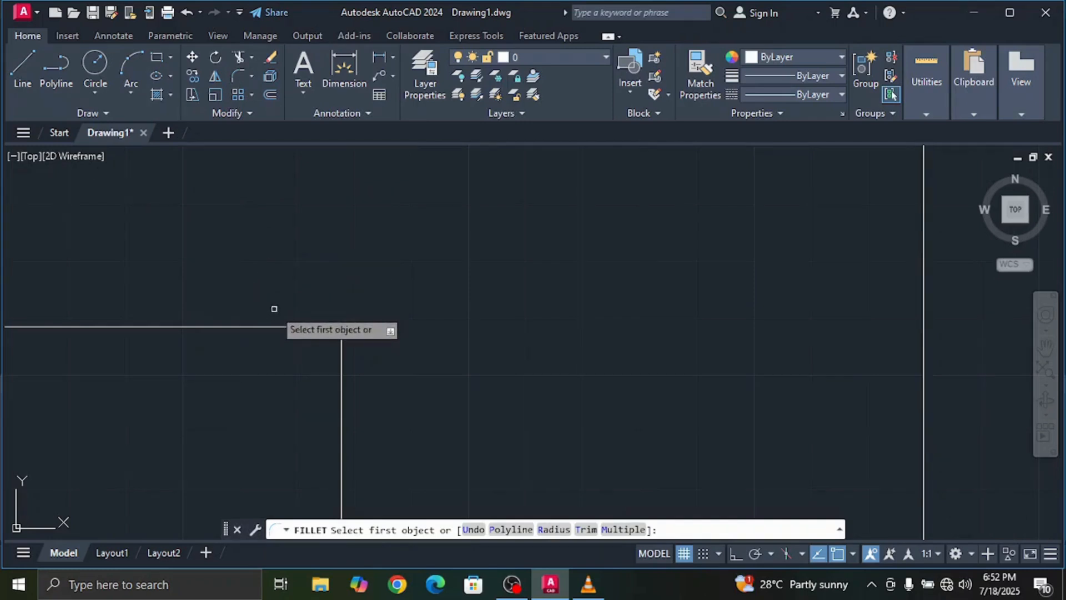
pyautogui.click(554, 530)
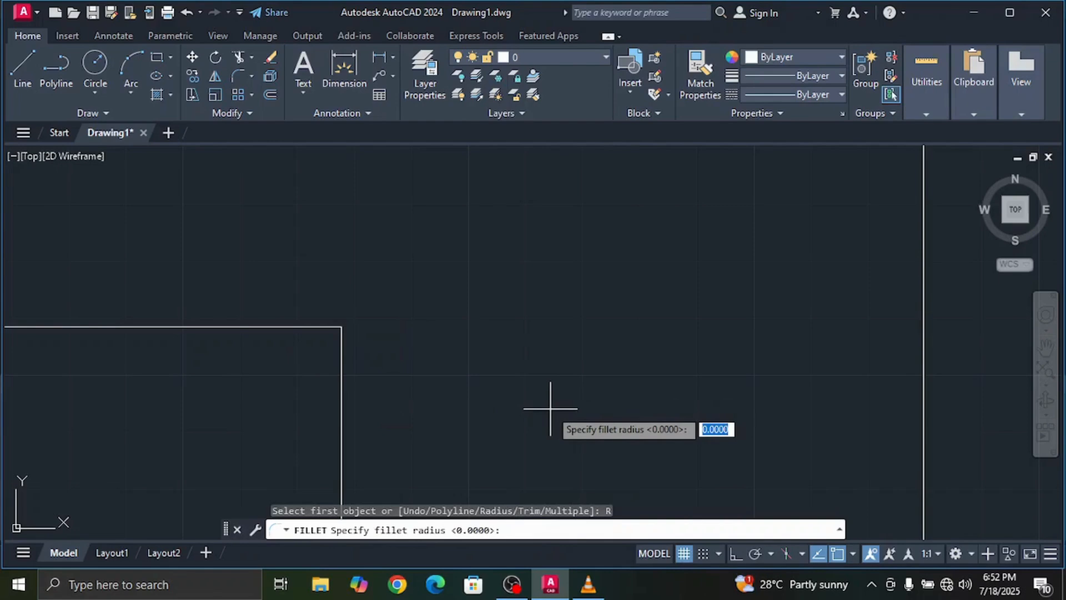
pyautogui.write('7')
pyautogui.press('Return')
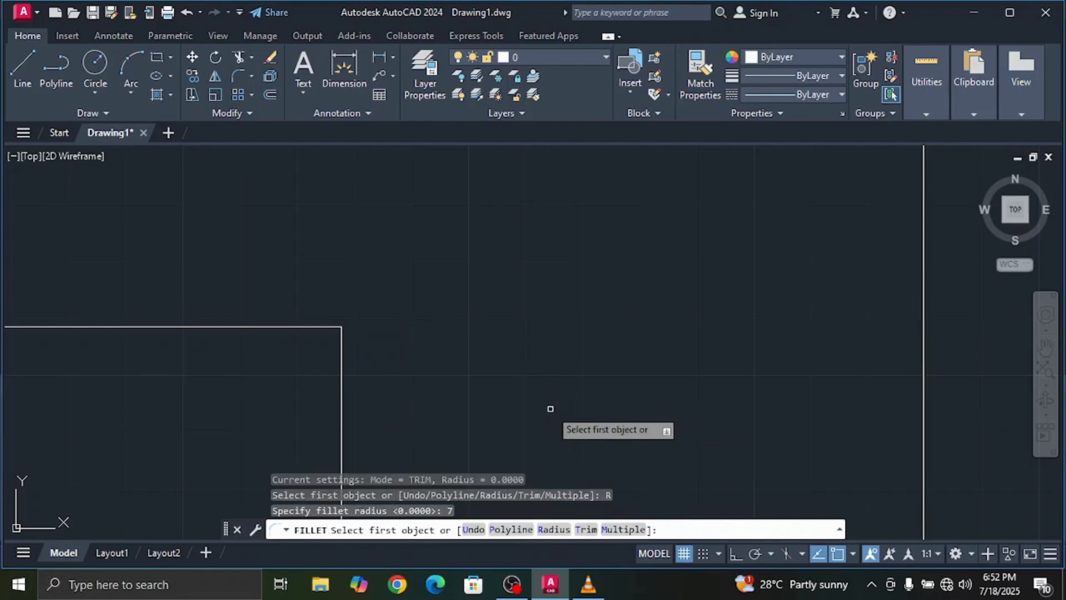
pyautogui.click(321, 326)
pyautogui.click(321, 326)
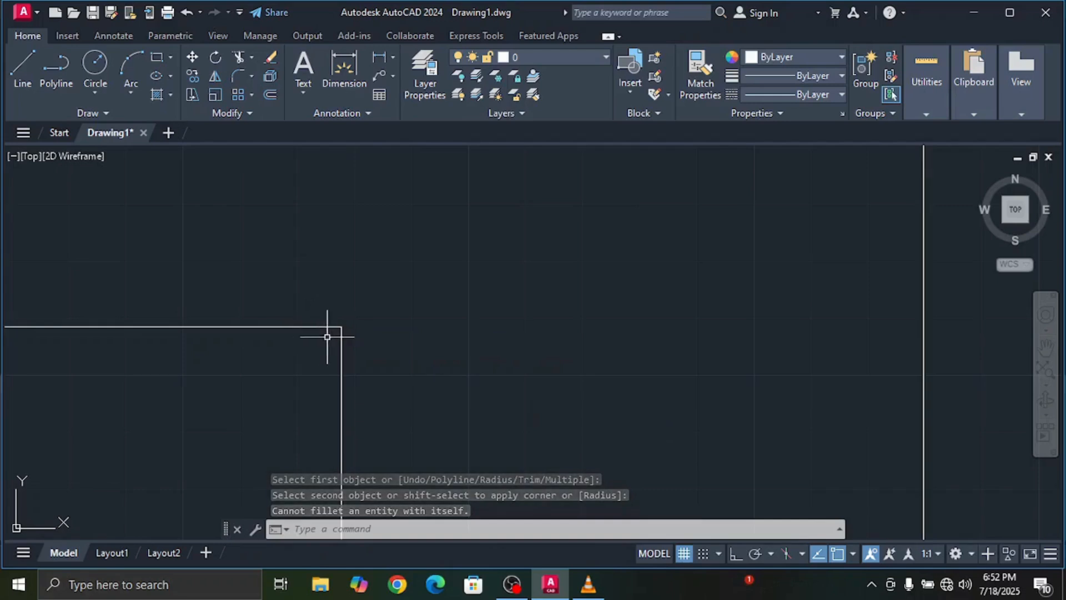
# Fillet the small middle rectangle's upper-right corner with radius 7, between its upper and right edges
pyautogui.scroll(-2, 388, 335)
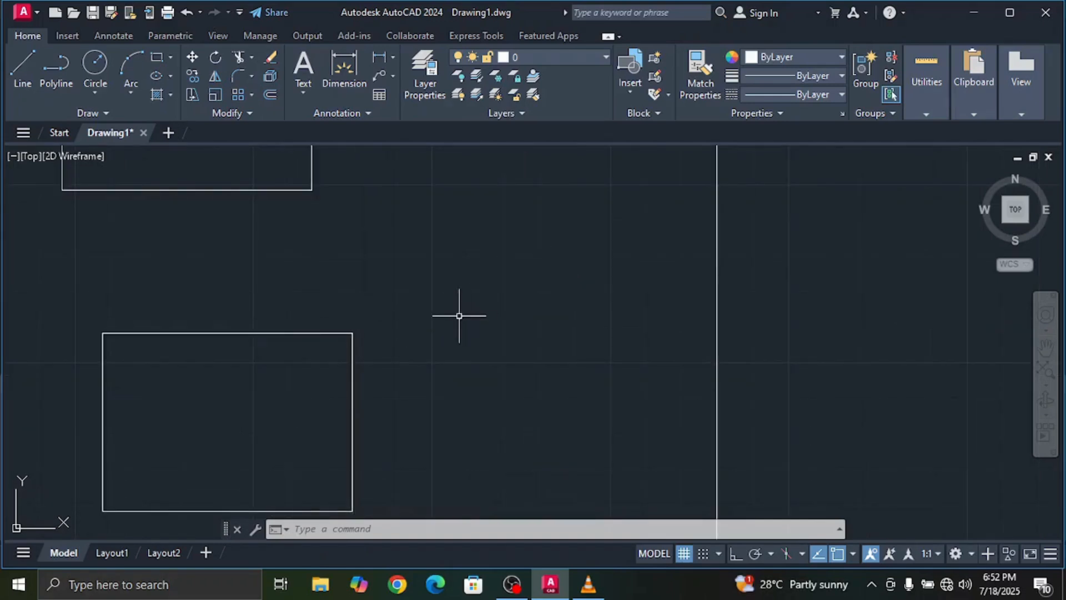
pyautogui.scroll(2, 459, 315)
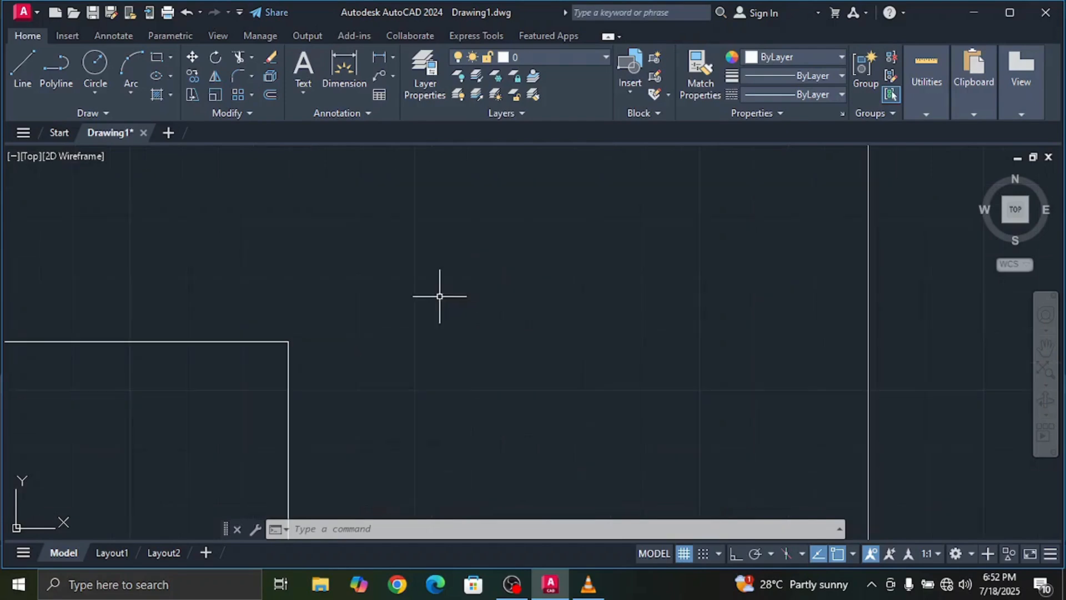
pyautogui.click(238, 76)
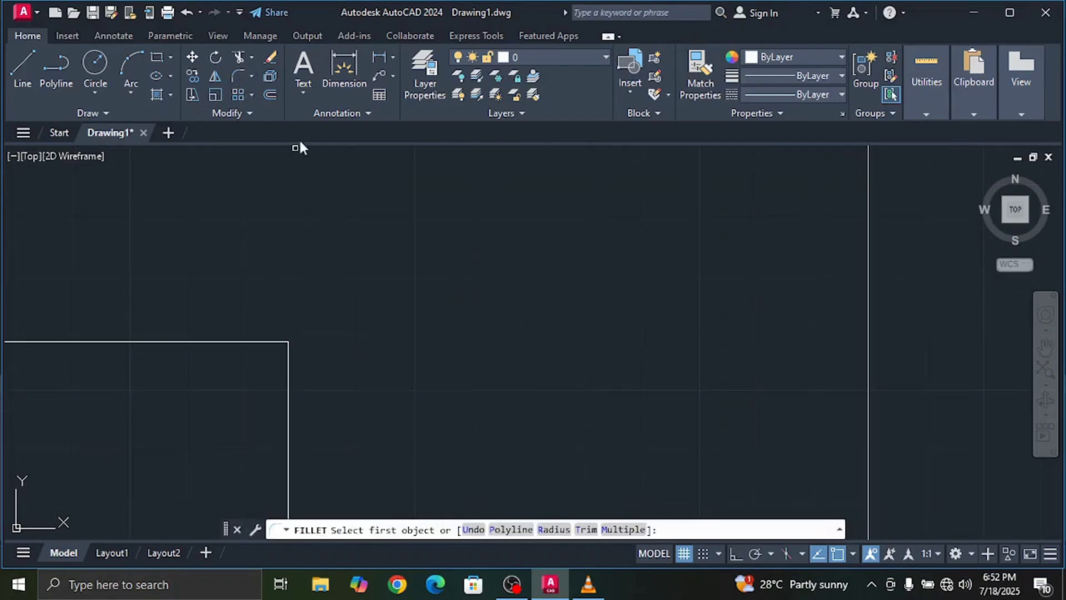
pyautogui.click(554, 529)
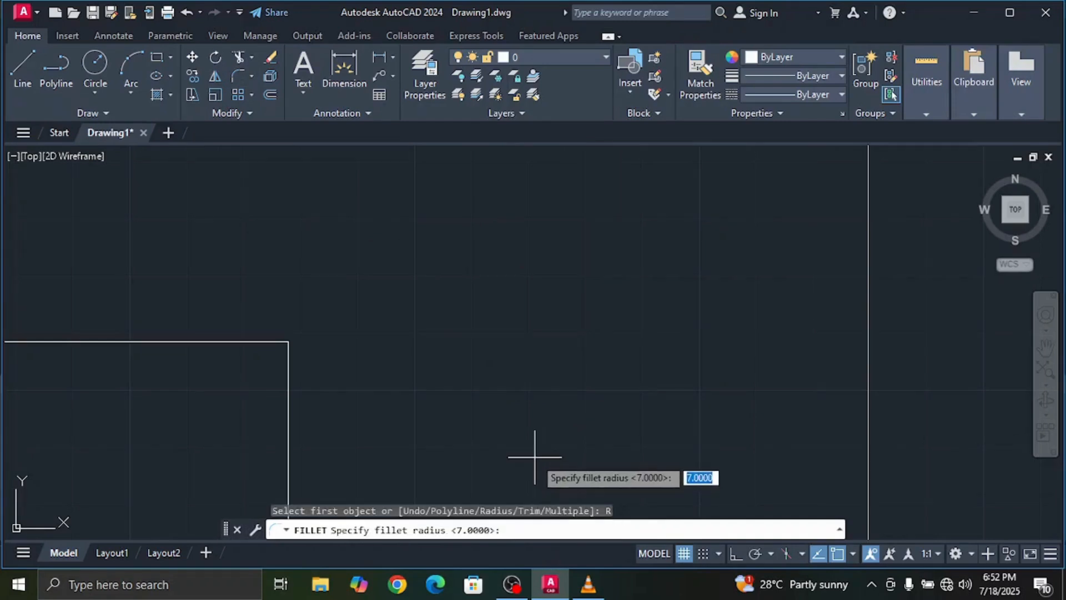
pyautogui.press('Return')
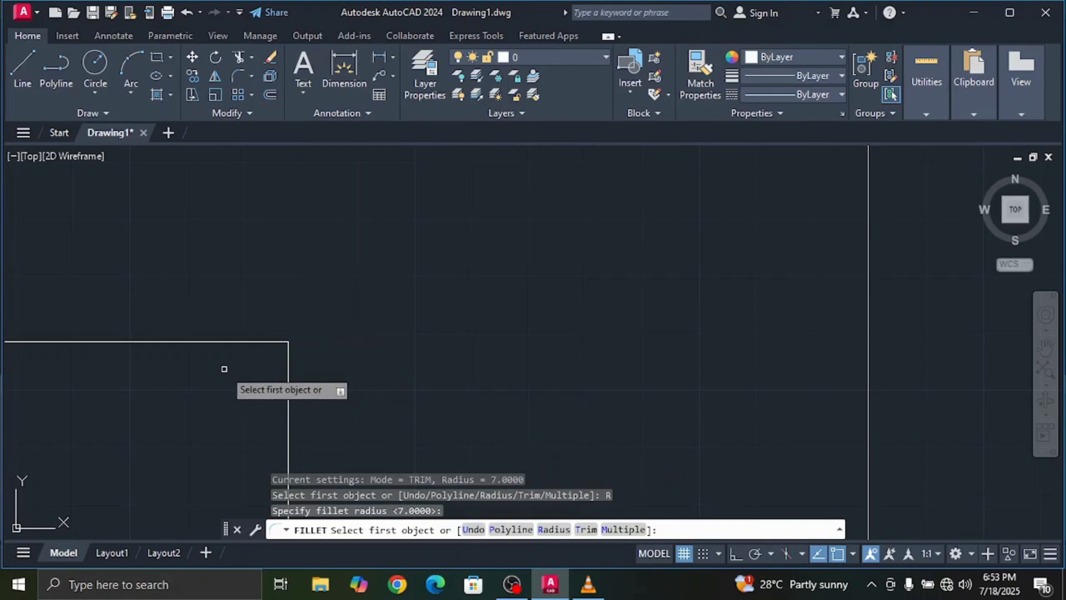
pyautogui.click(258, 341)
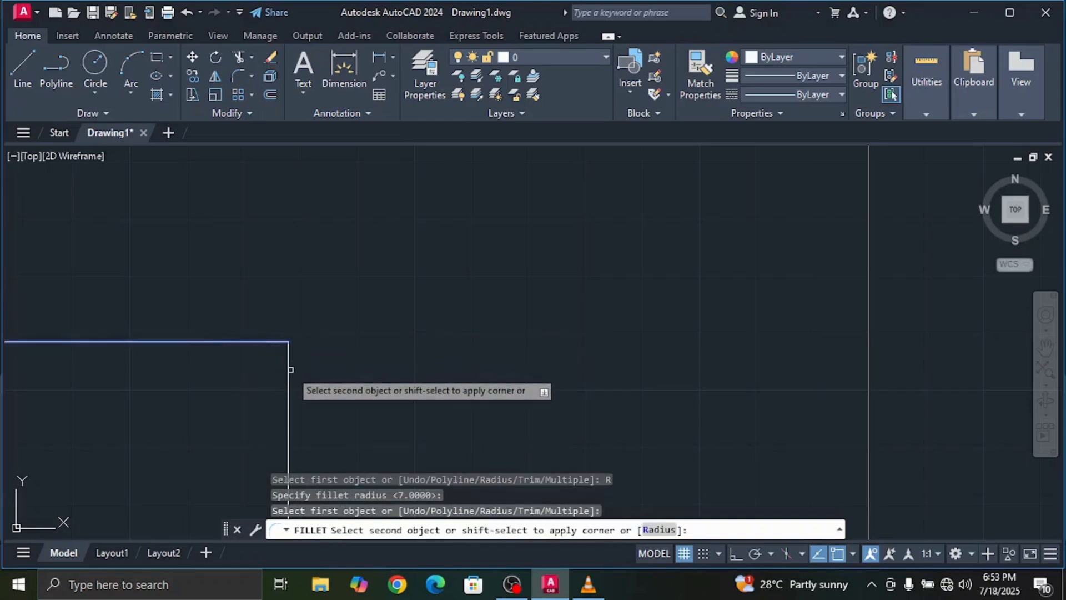
pyautogui.click(289, 383)
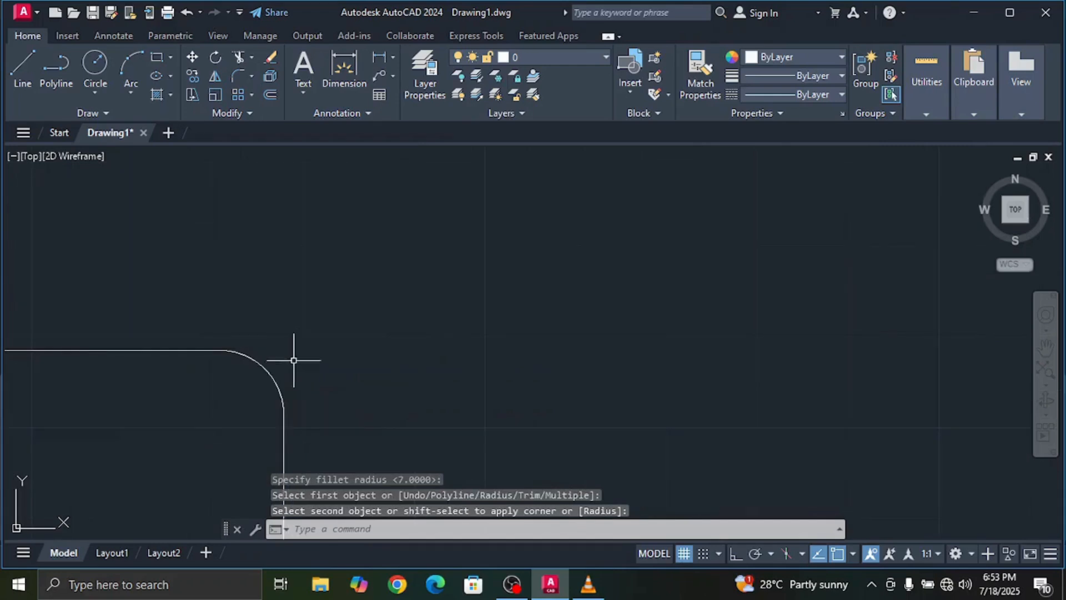
pyautogui.scroll(-3, 295, 357)
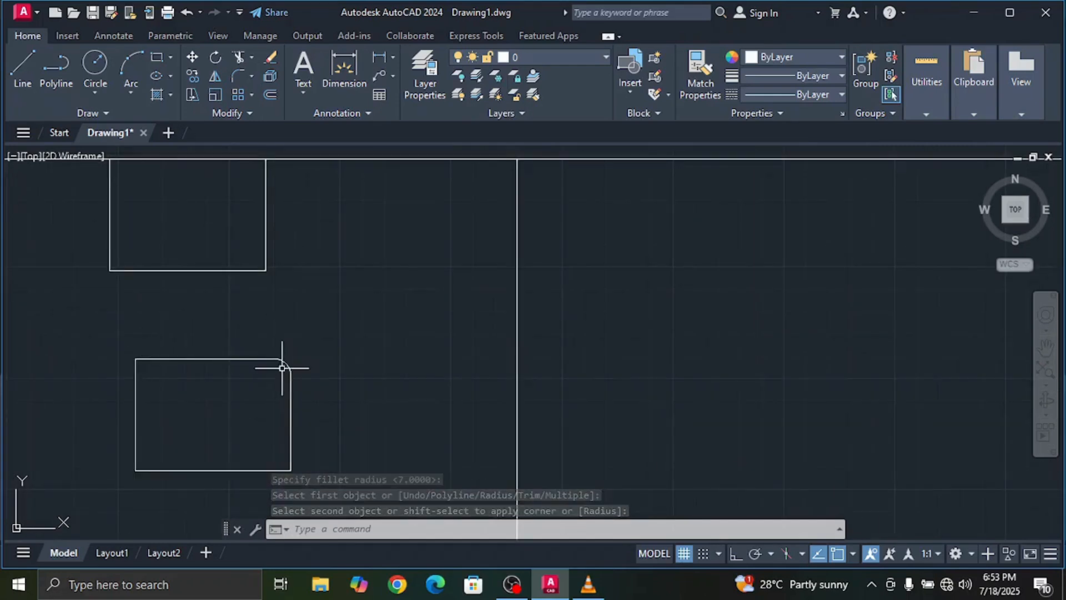
pyautogui.scroll(5, 286, 362)
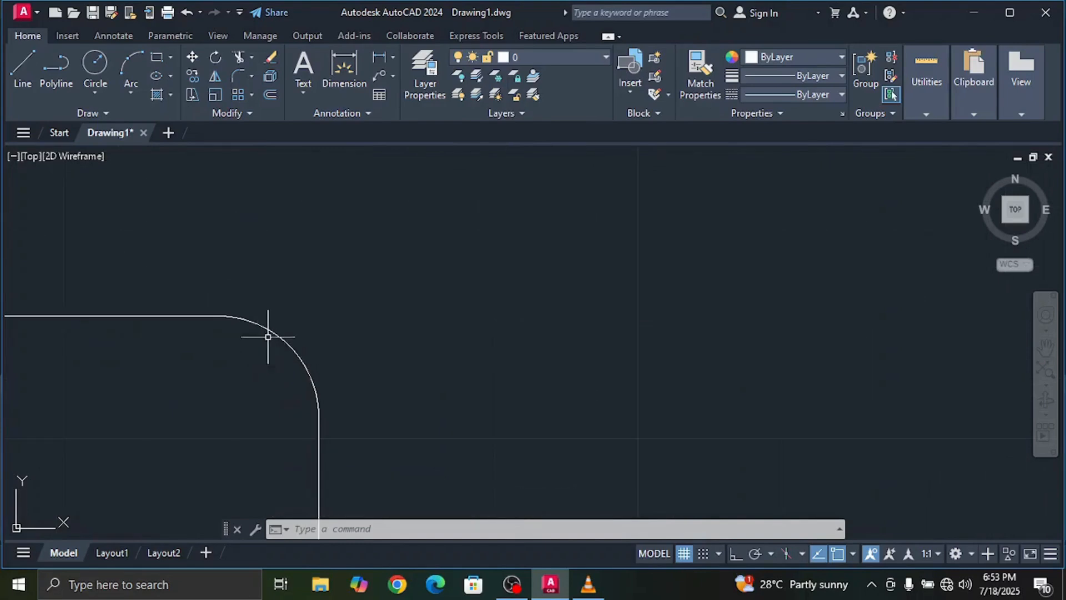
pyautogui.scroll(-4, 315, 419)
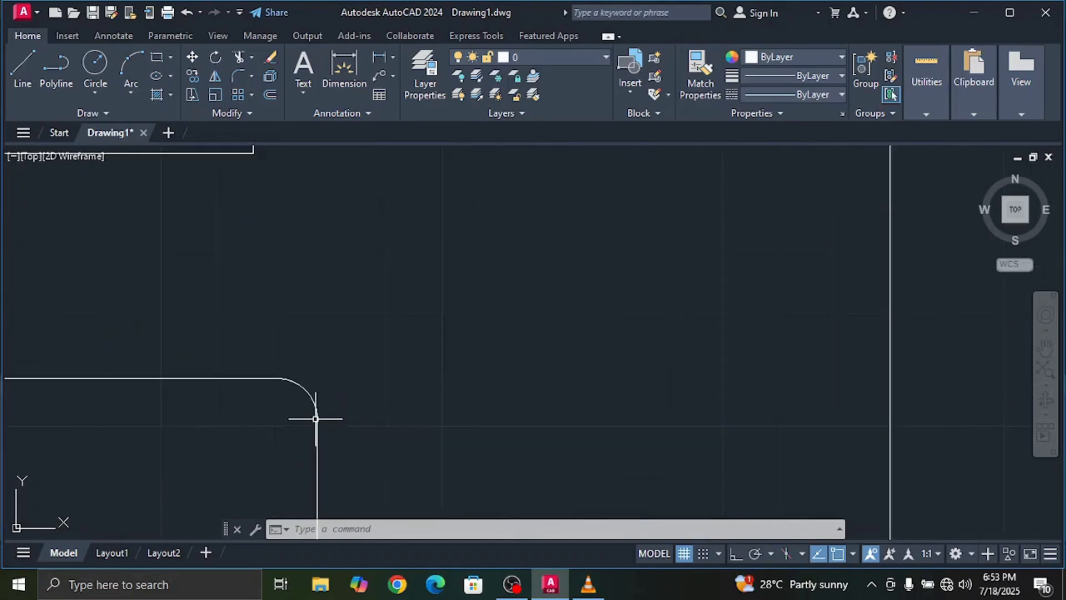
pyautogui.moveTo(225, 452); pyautogui.dragTo(303, 329, button='middle')
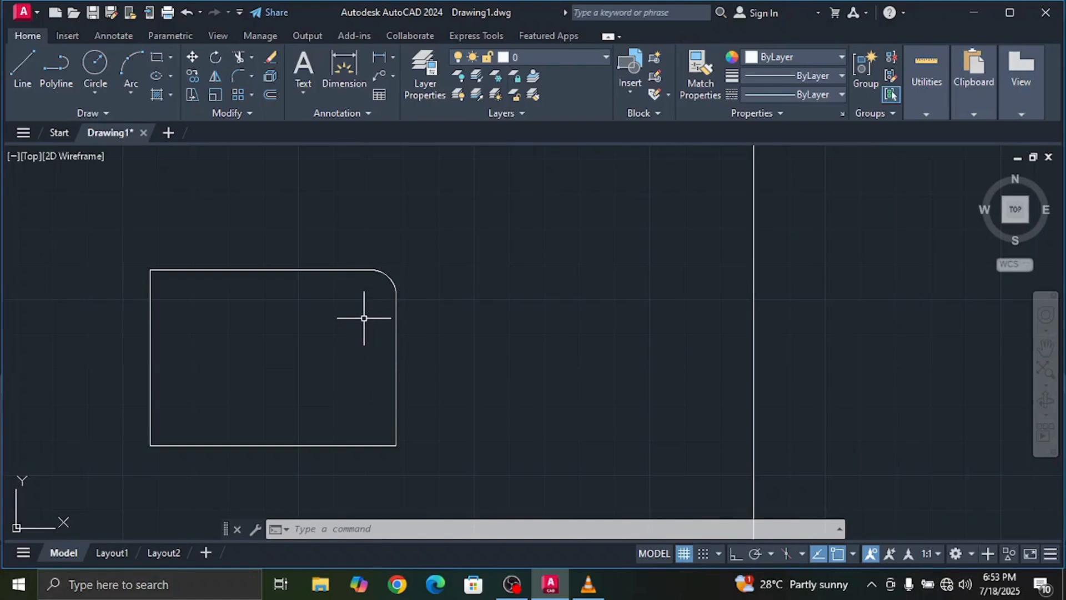
# Offset the filleted rectangle outward by a distance of 10
pyautogui.scroll(2, 361, 318)
pyautogui.scroll(2, 360, 316)
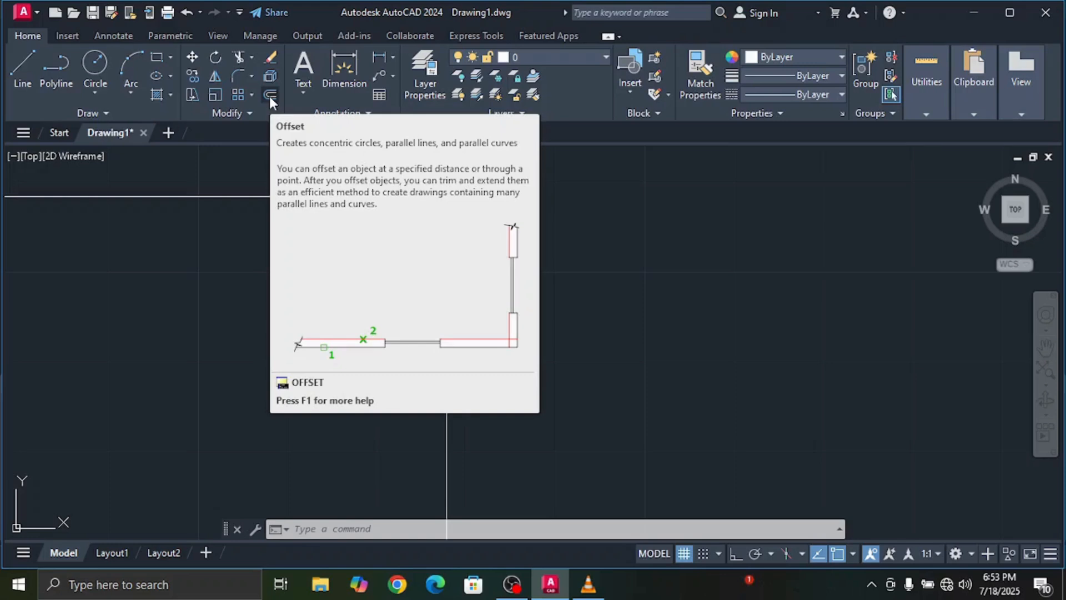
pyautogui.click(269, 96)
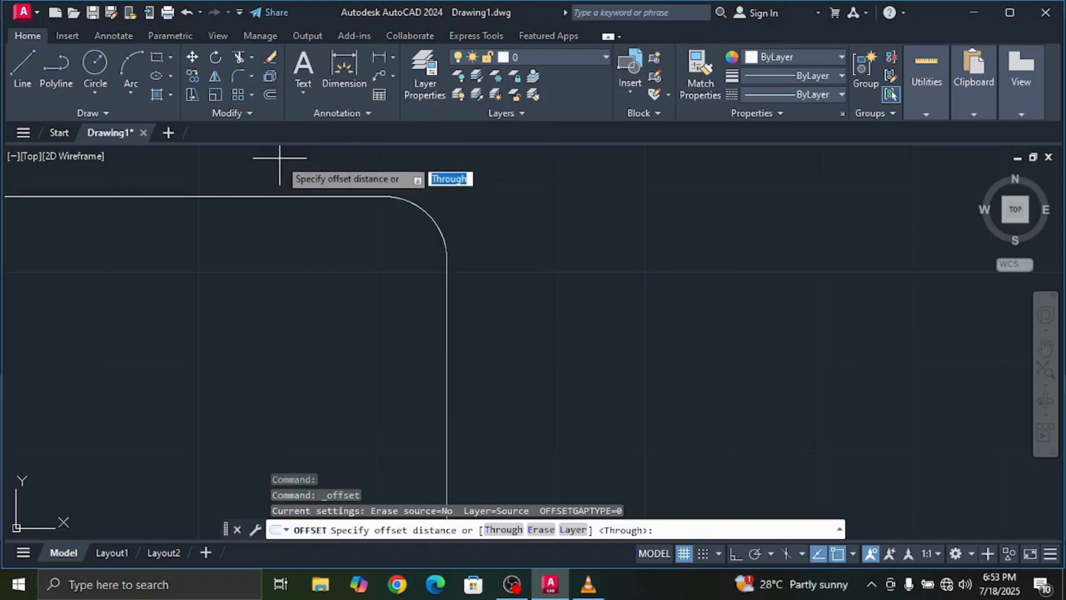
pyautogui.scroll(-2, 310, 178)
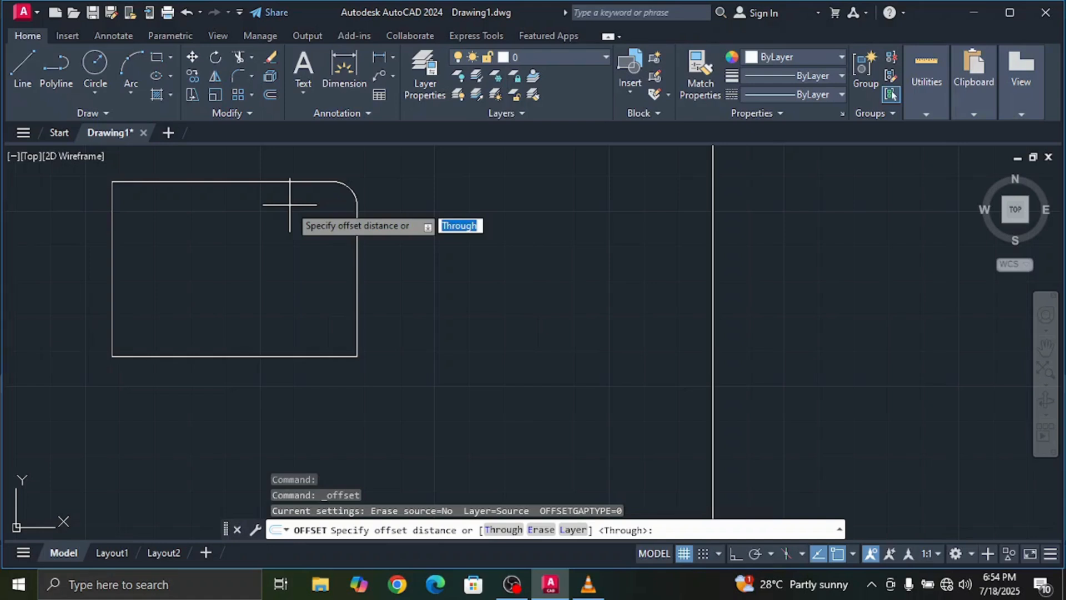
pyautogui.write('10')
pyautogui.press('Return')
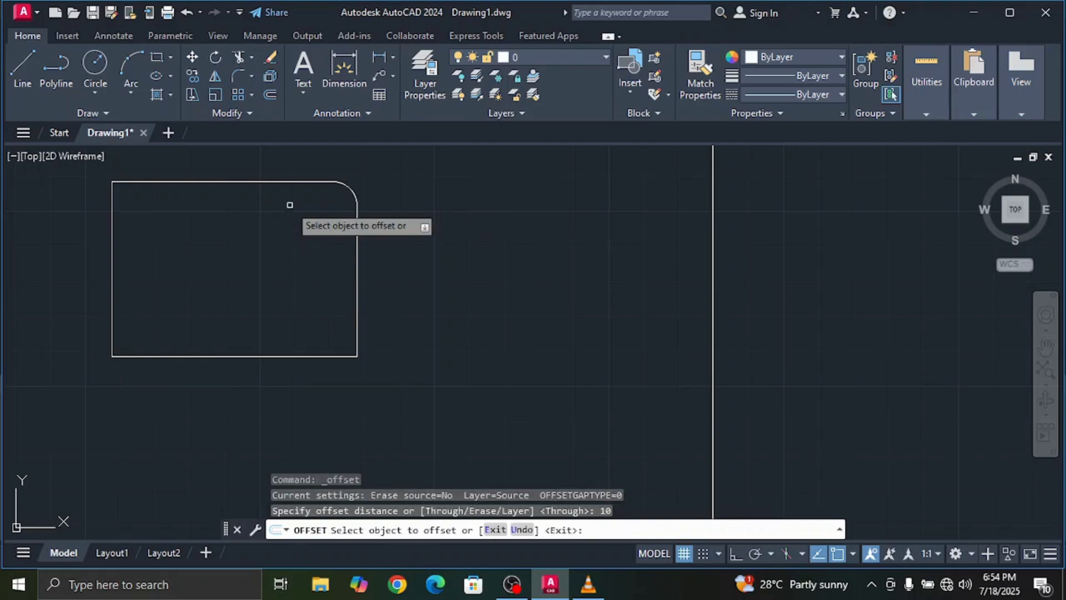
pyautogui.click(287, 356)
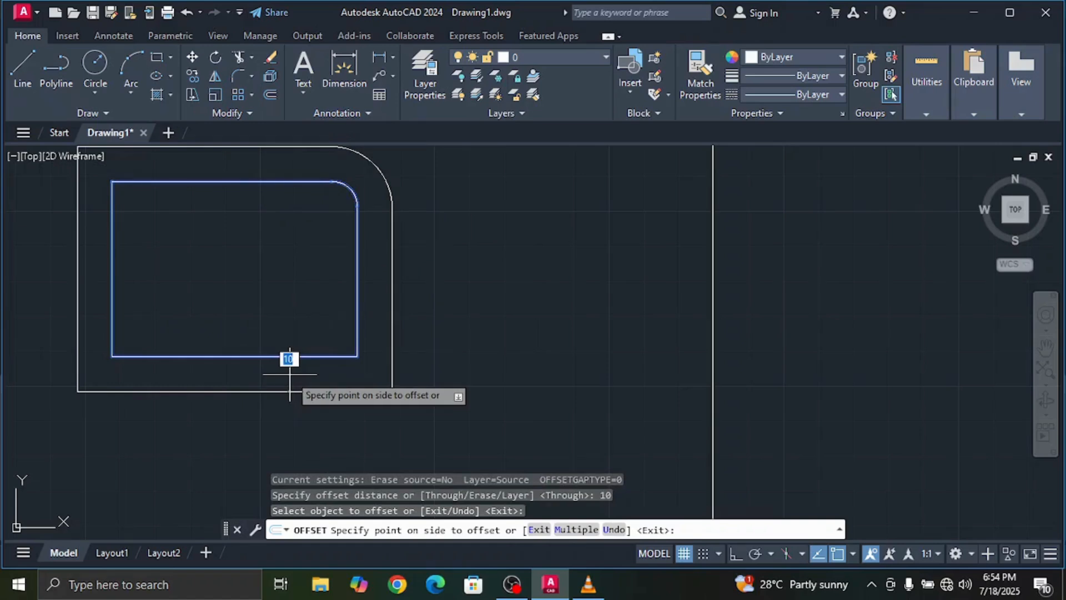
pyautogui.click(289, 374)
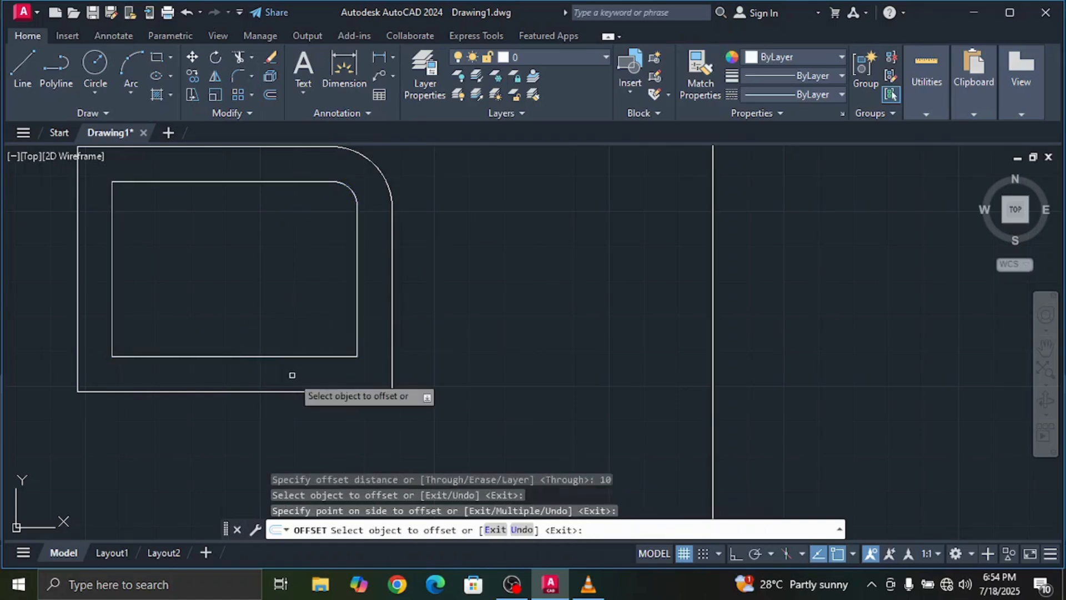
# Offset the same filleted rectangle inward by 10 and compare the corners of the nested outlines
pyautogui.click(294, 355)
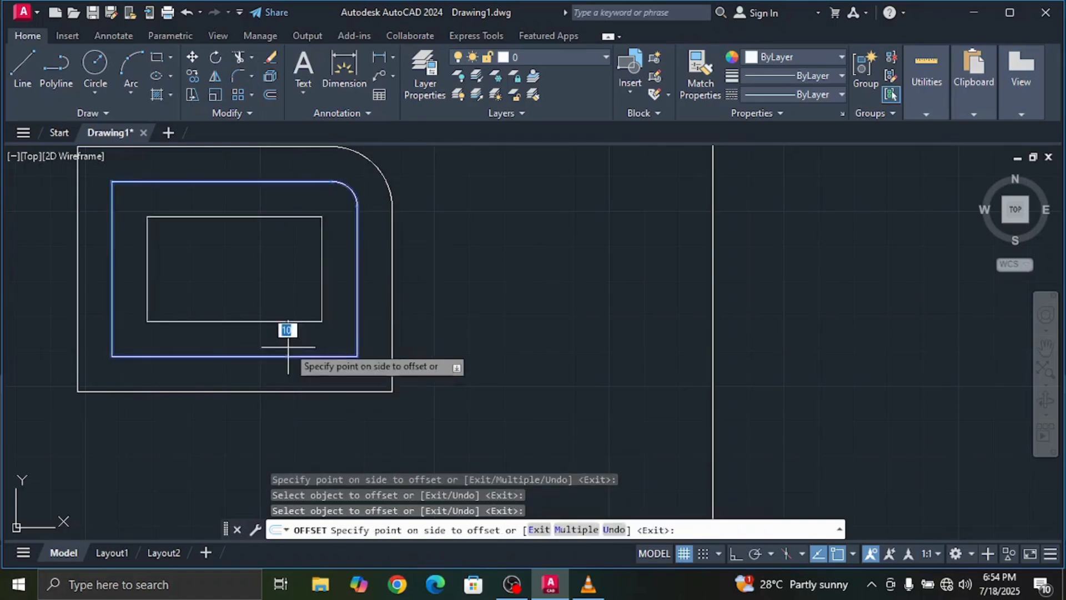
pyautogui.click(292, 310)
pyautogui.scroll(4, 318, 250)
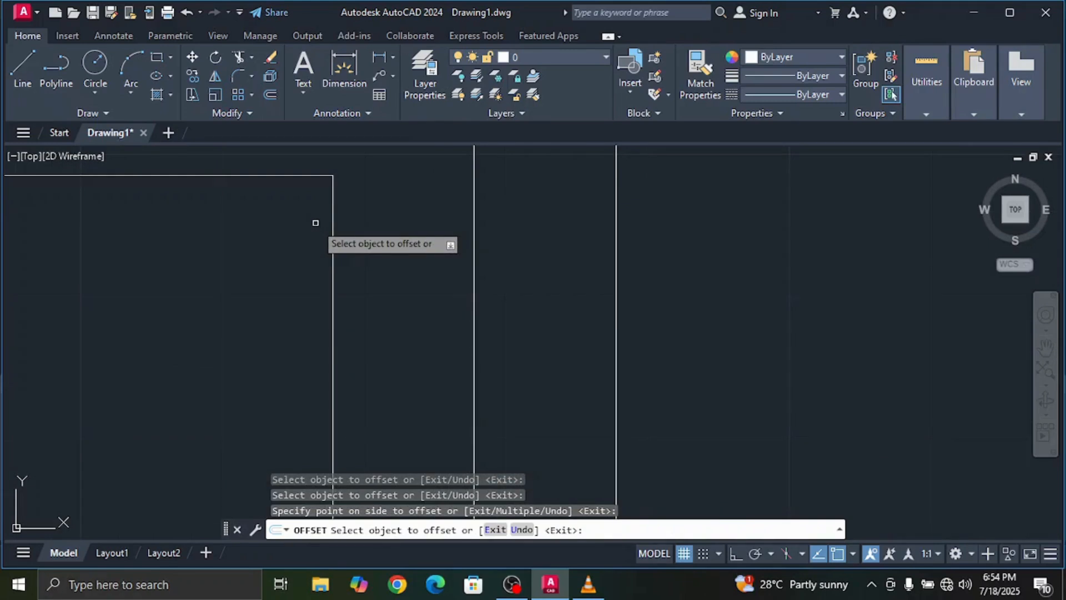
pyautogui.scroll(-5, 314, 220)
pyautogui.scroll(4, 300, 257)
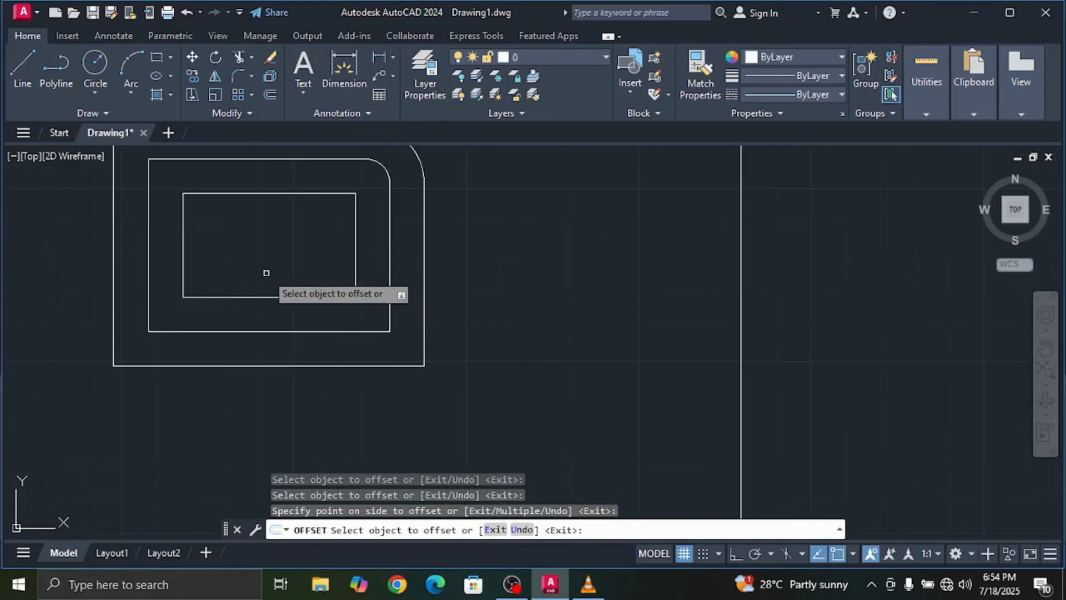
# End the Offset command and examine how the upper-right corners differ across the three nested outlines
pyautogui.press('Escape')
pyautogui.scroll(-2, 266, 272)
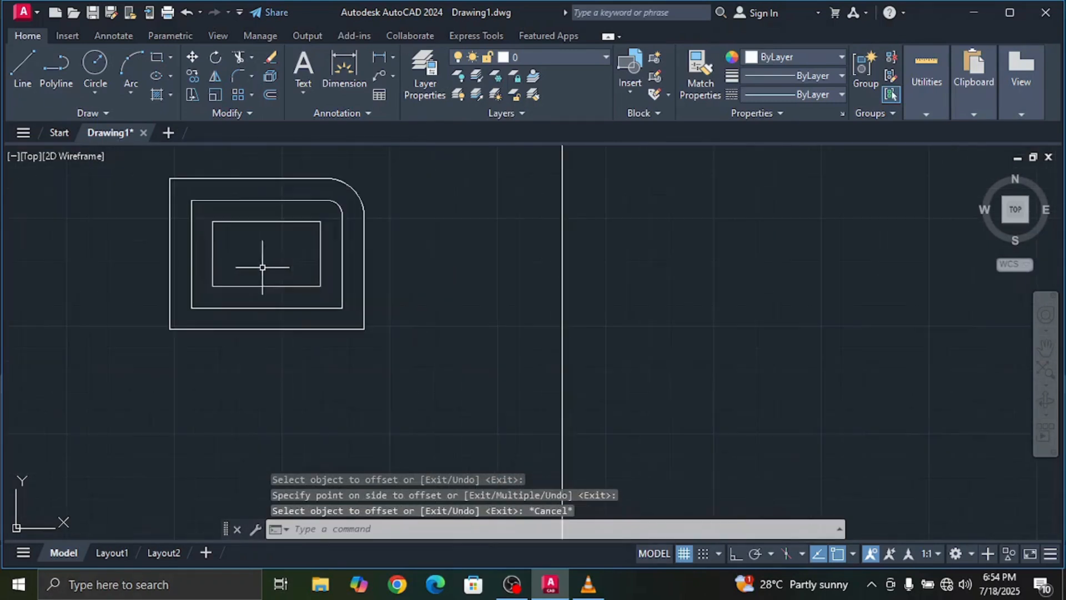
pyautogui.scroll(2, 339, 200)
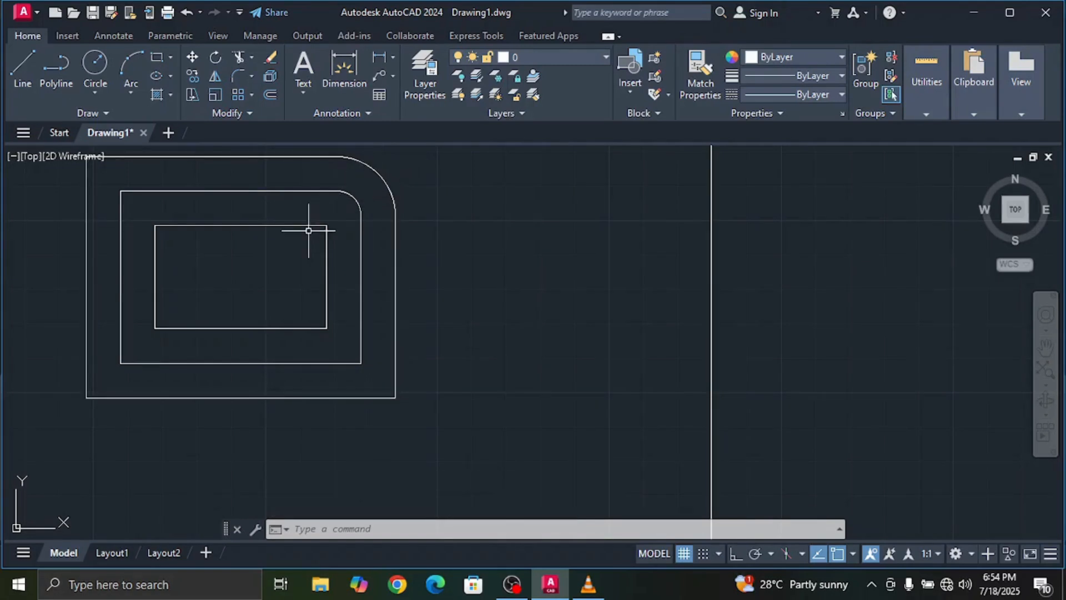
pyautogui.scroll(-2, 309, 230)
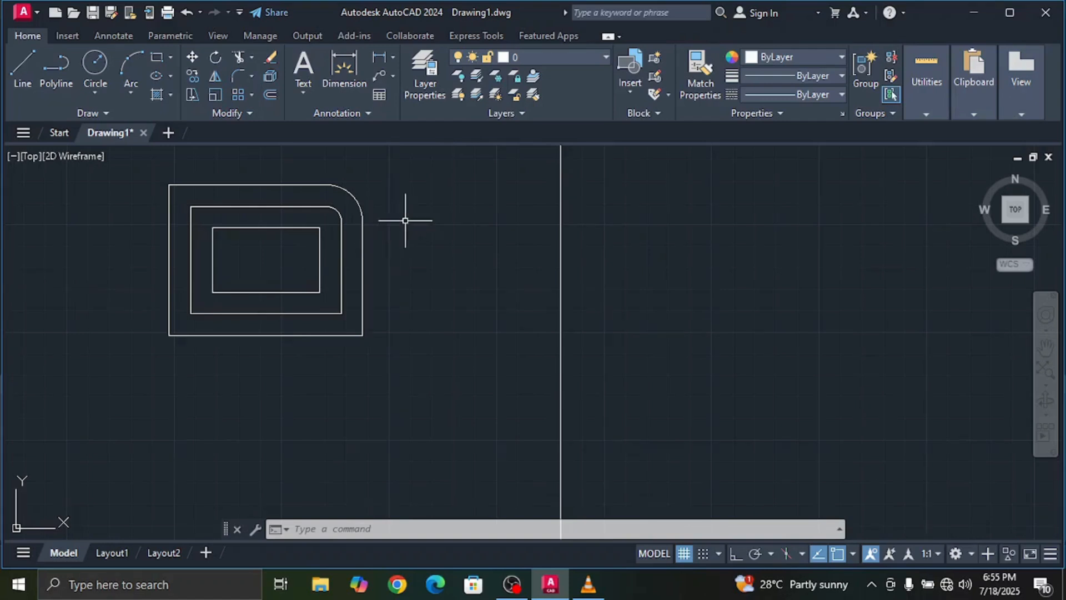
# Review the whole drawing, including the large rectangles, the nested outlines, the circles and the separate lines
pyautogui.scroll(-2, 408, 216)
pyautogui.moveTo(410, 215)
pyautogui.mouseDown(button='middle')
pyautogui.moveTo(393, 283)
pyautogui.moveTo(427, 279)
pyautogui.mouseUp(button='middle')
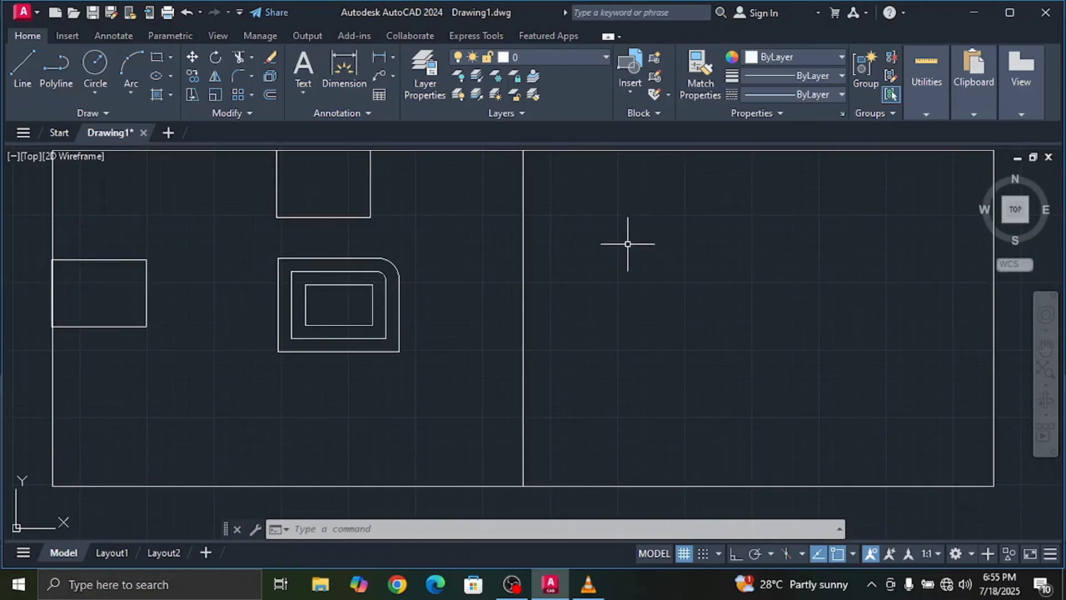
pyautogui.moveTo(617, 241)
pyautogui.mouseDown(button='middle')
pyautogui.moveTo(569, 305)
pyautogui.moveTo(573, 295)
pyautogui.moveTo(612, 301)
pyautogui.moveTo(614, 202)
pyautogui.moveTo(728, 261)
pyautogui.moveTo(610, 243)
pyautogui.moveTo(663, 163)
pyautogui.moveTo(676, 207)
pyautogui.moveTo(618, 435)
pyautogui.moveTo(578, 279)
pyautogui.moveTo(559, 280)
pyautogui.mouseUp(button='middle')
pyautogui.scroll(-8, 510, 327)
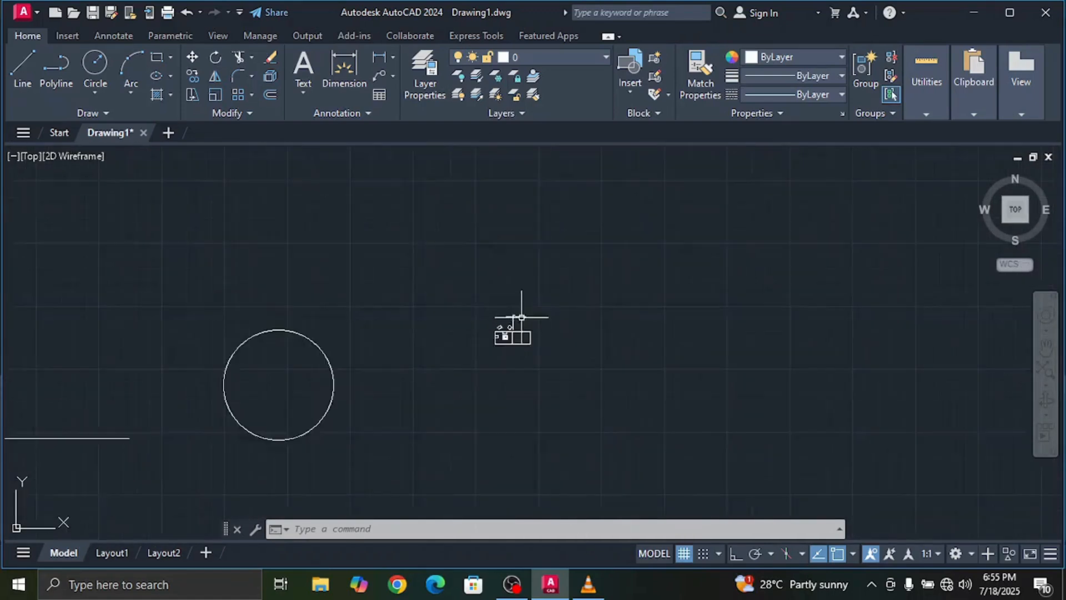
pyautogui.scroll(4, 557, 328)
pyautogui.scroll(7, 568, 312)
pyautogui.scroll(-7, 578, 311)
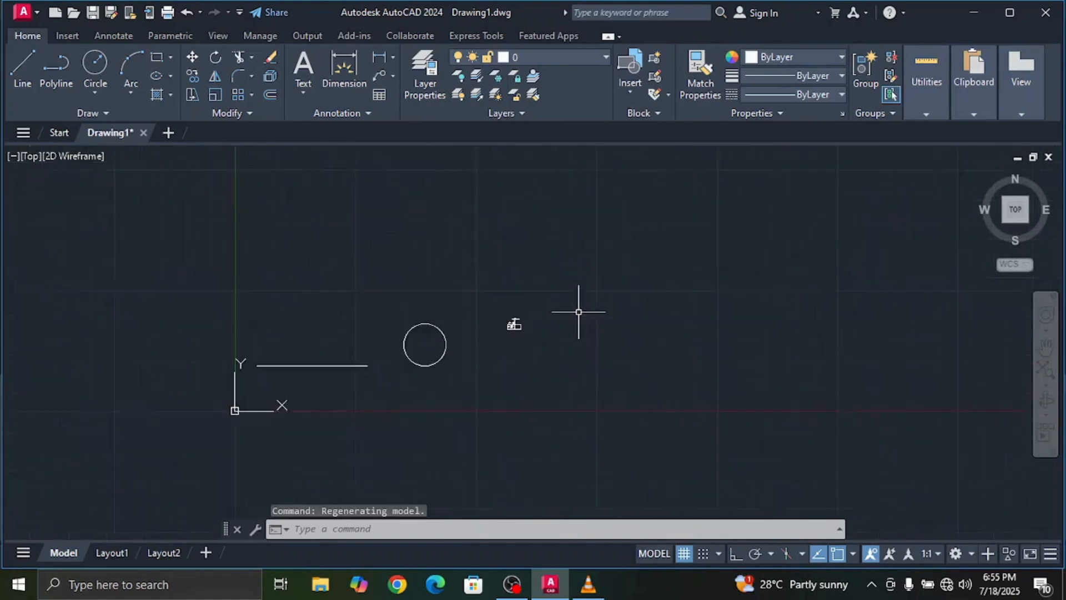
pyautogui.scroll(8, 576, 312)
pyautogui.scroll(-12, 604, 307)
pyautogui.scroll(6, 610, 307)
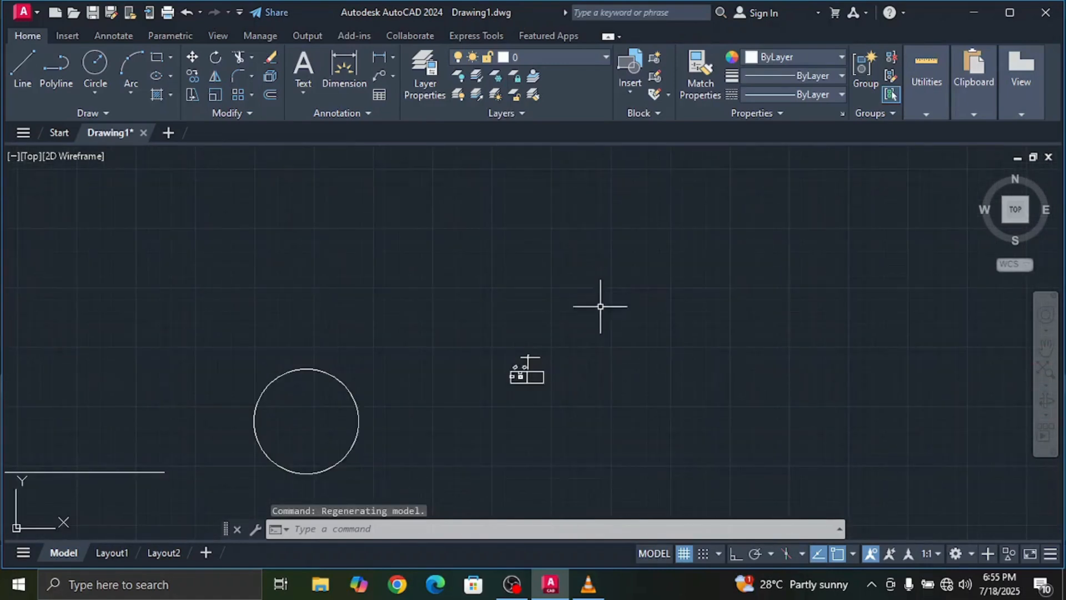
pyautogui.scroll(-6, 602, 304)
pyautogui.scroll(2, 569, 366)
pyautogui.moveTo(517, 388); pyautogui.dragTo(538, 261, button='middle')
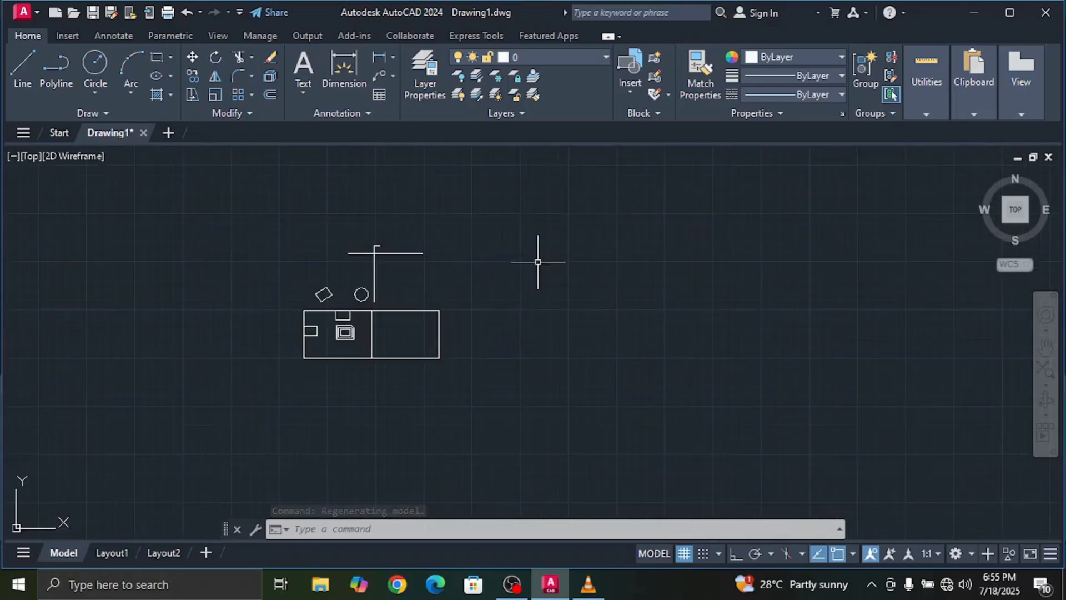